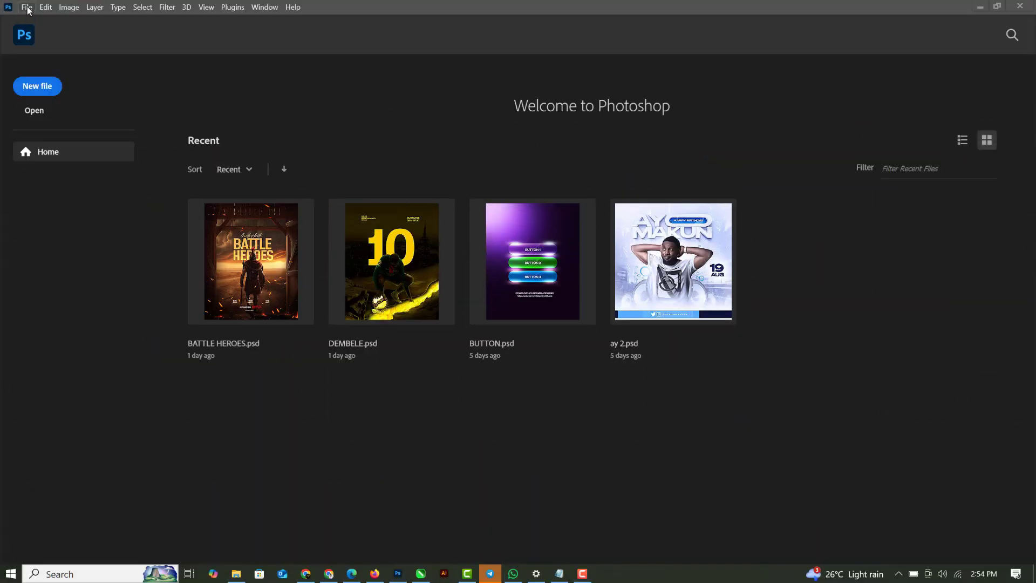
Create a new 4 x 5 inch document at 300 ppi with Transparent background contents.
{"action": "left_click", "coordinate": [27, 7]}
{"action": "left_click", "coordinate": [38, 19]}
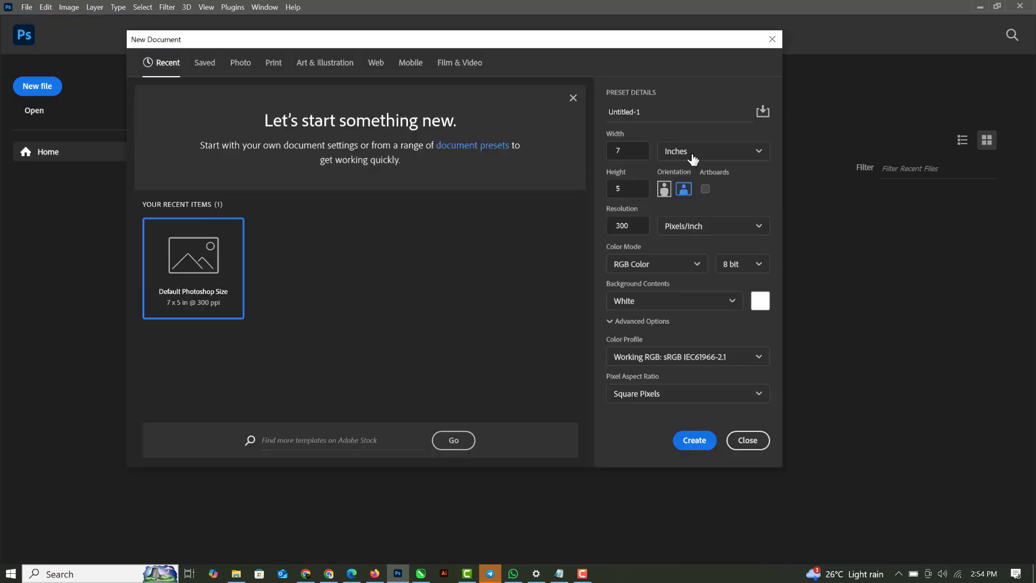
{"action": "double_click", "coordinate": [627, 153]}
{"action": "type", "text": "4"}
{"action": "key", "text": "Tab"}
{"action": "type", "text": "5"}
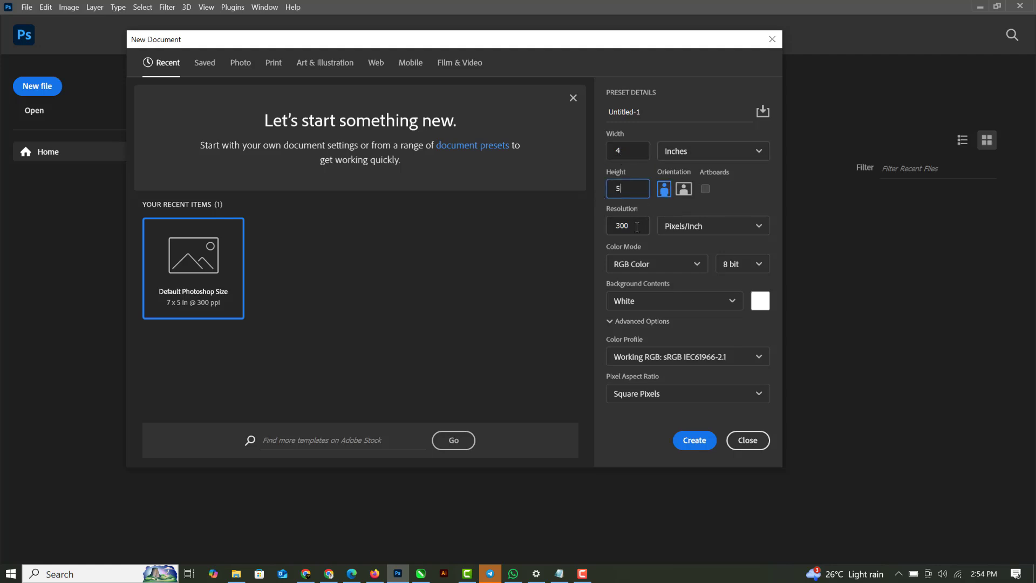
{"action": "left_click", "coordinate": [732, 300]}
{"action": "left_click", "coordinate": [634, 384]}
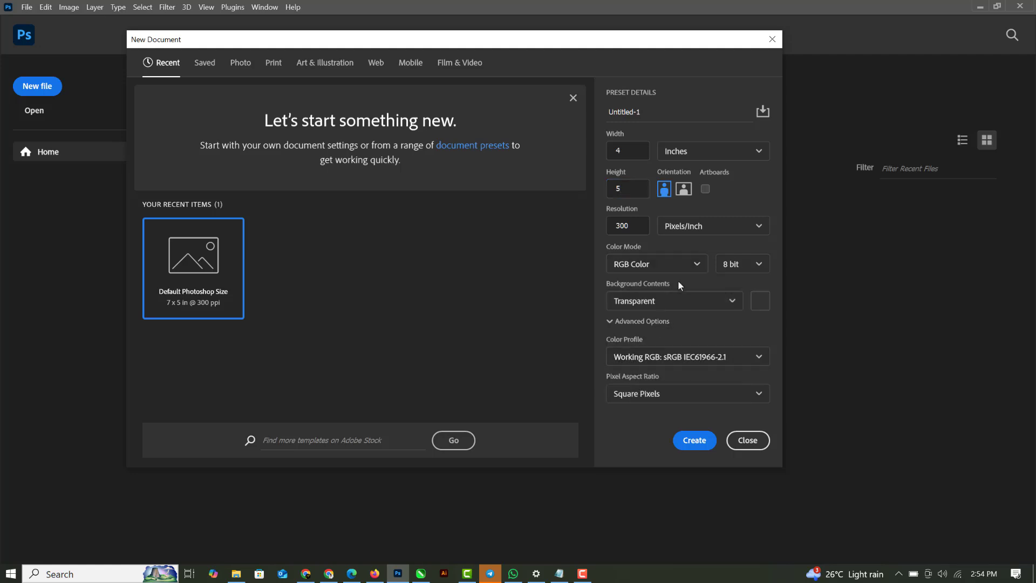
{"action": "left_click", "coordinate": [701, 446]}
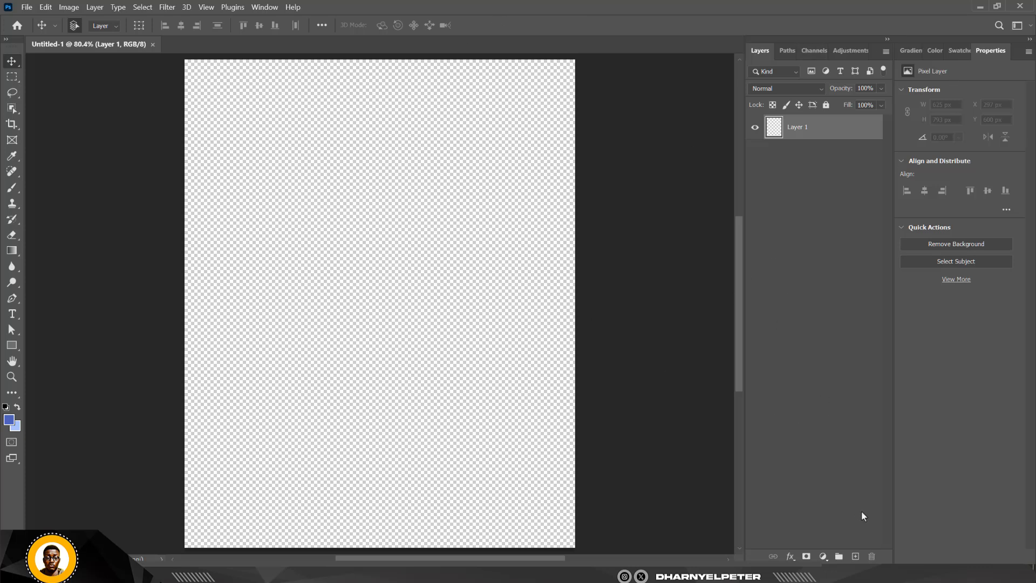
Add a Solid Color fill layer in blue #4862c0.
{"action": "left_click", "coordinate": [825, 559]}
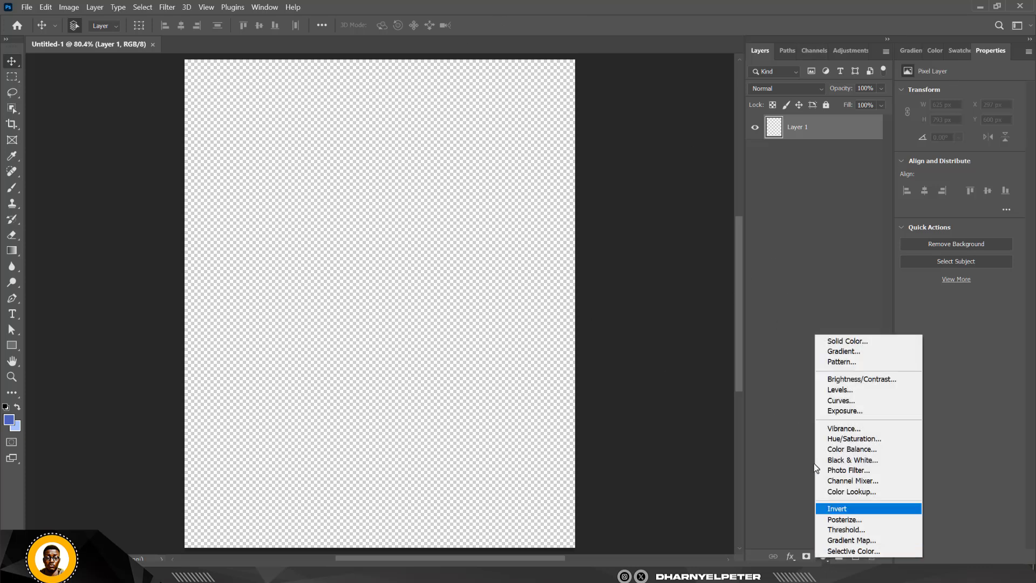
{"action": "left_click", "coordinate": [839, 336]}
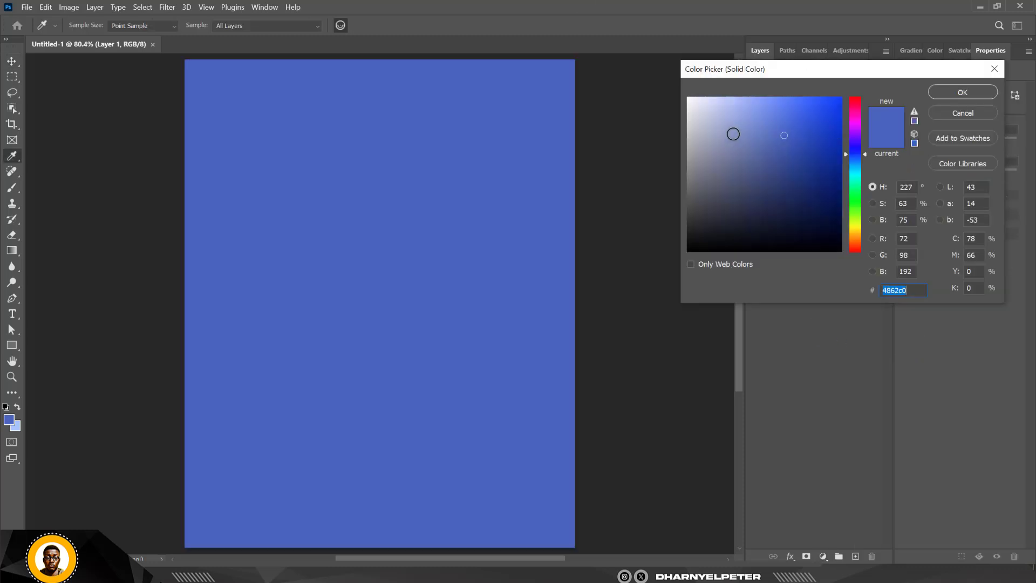
{"action": "left_click", "coordinate": [964, 92]}
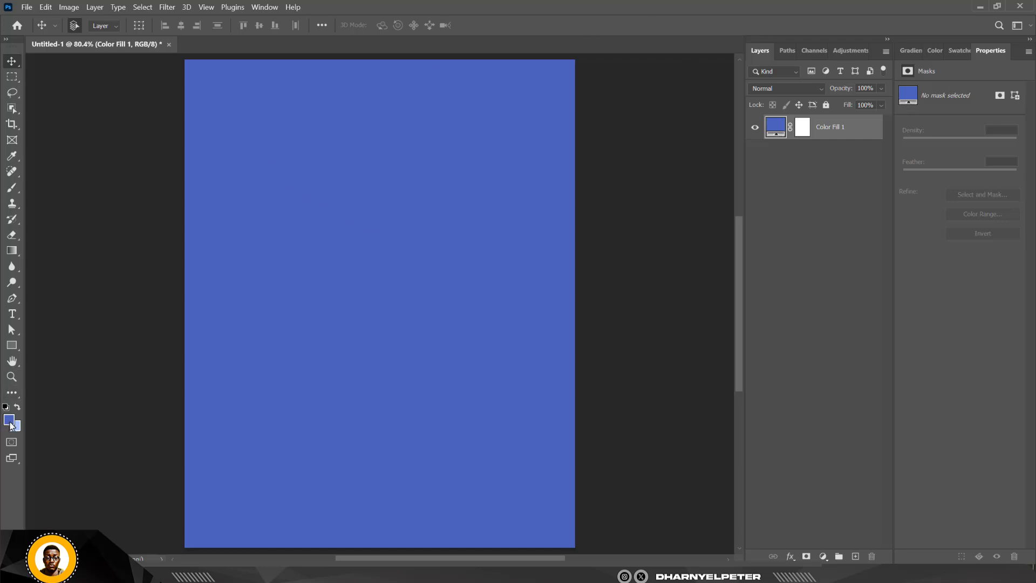
Set the foreground colour to #4862c0 and the background colour to #a7c4ff.
{"action": "left_click", "coordinate": [9, 423]}
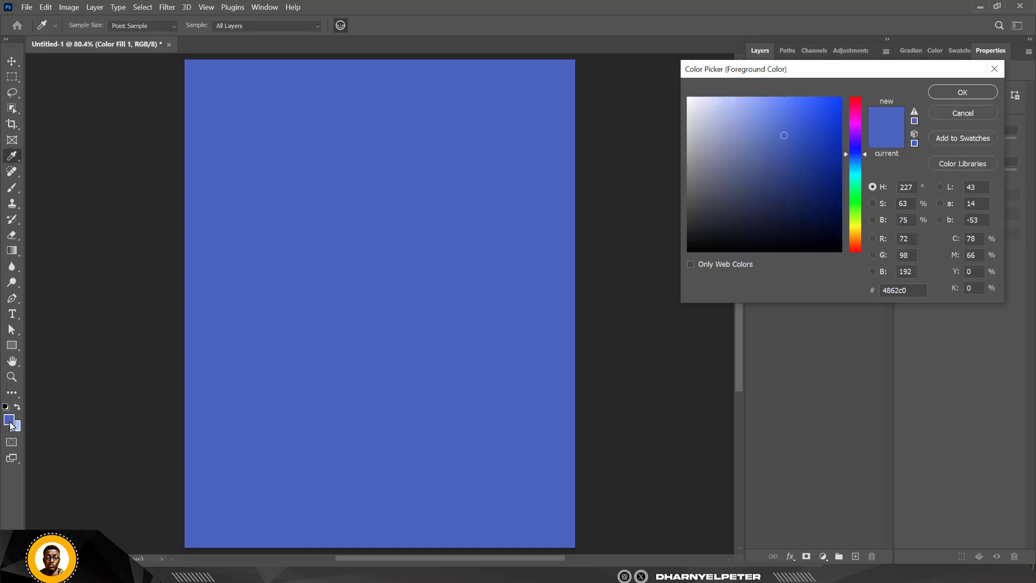
{"action": "left_click_drag", "start_coordinate": [917, 291], "coordinate": [860, 291]}
{"action": "left_click", "coordinate": [962, 93]}
{"action": "key", "text": "v"}
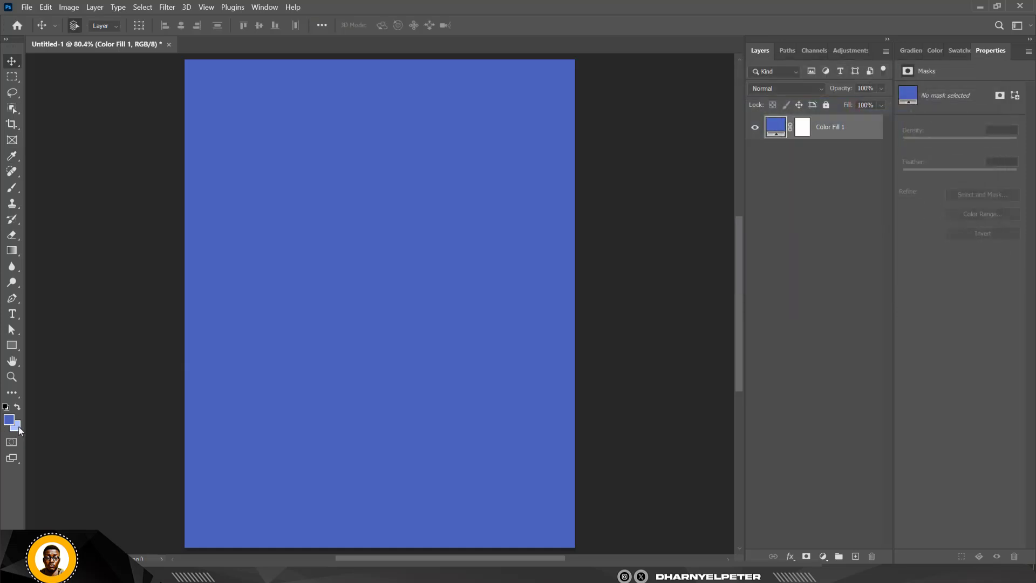
{"action": "left_click", "coordinate": [17, 427]}
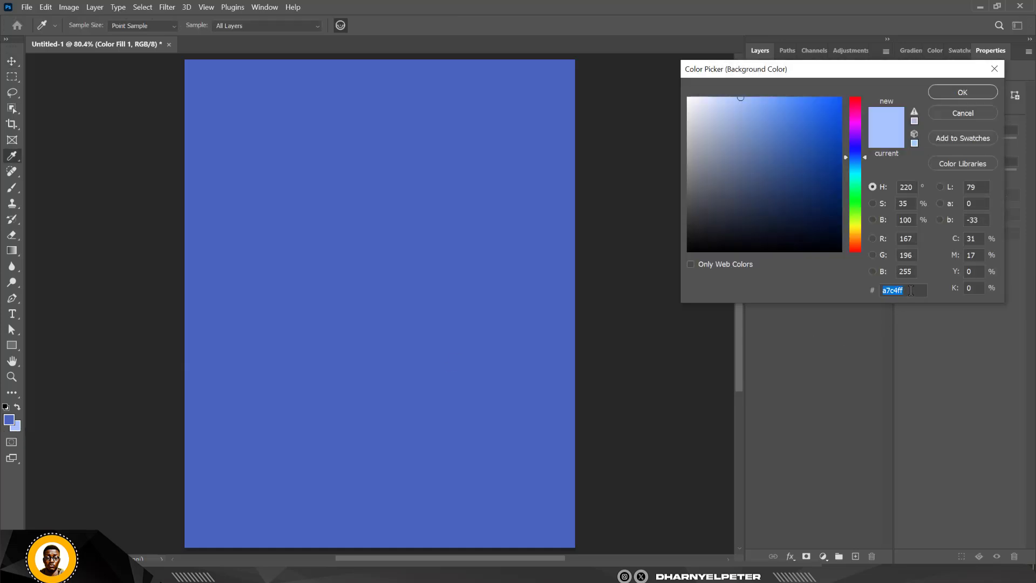
{"action": "left_click", "coordinate": [963, 92]}
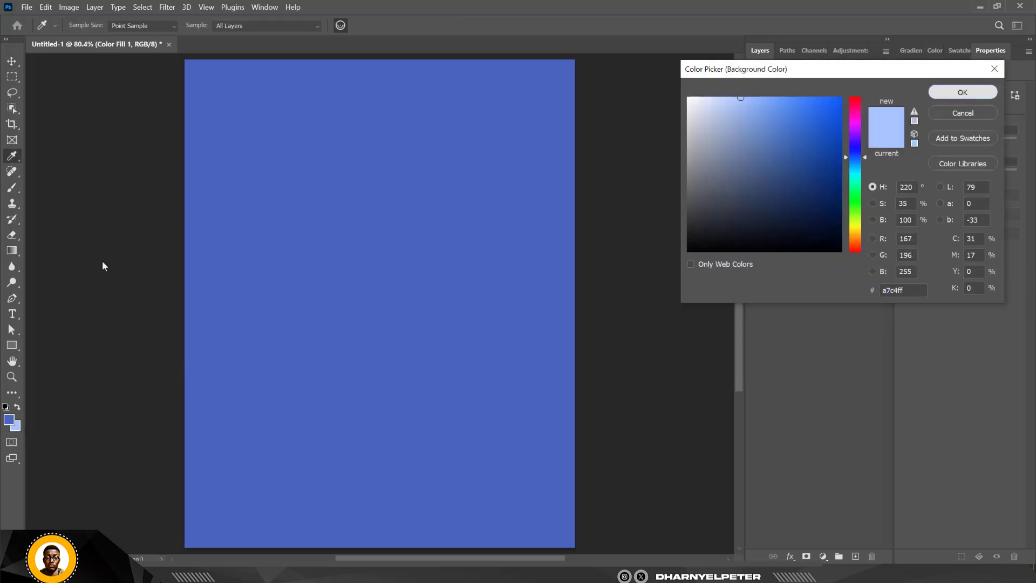
{"action": "key", "text": "v"}
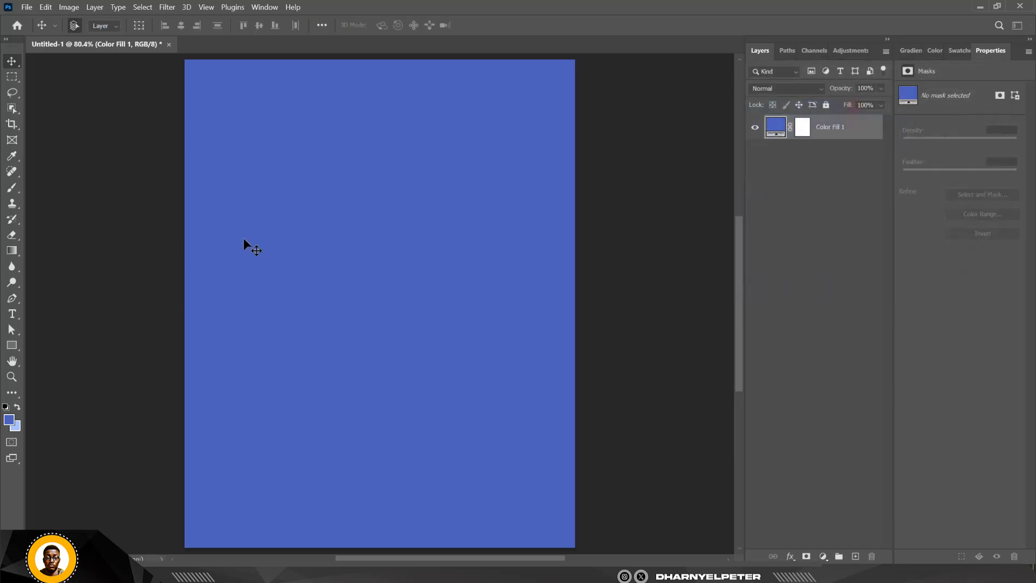
Add a Radial gradient fill with the first Basics preset, reversed, at 173% scale.
{"action": "left_click", "coordinate": [824, 558]}
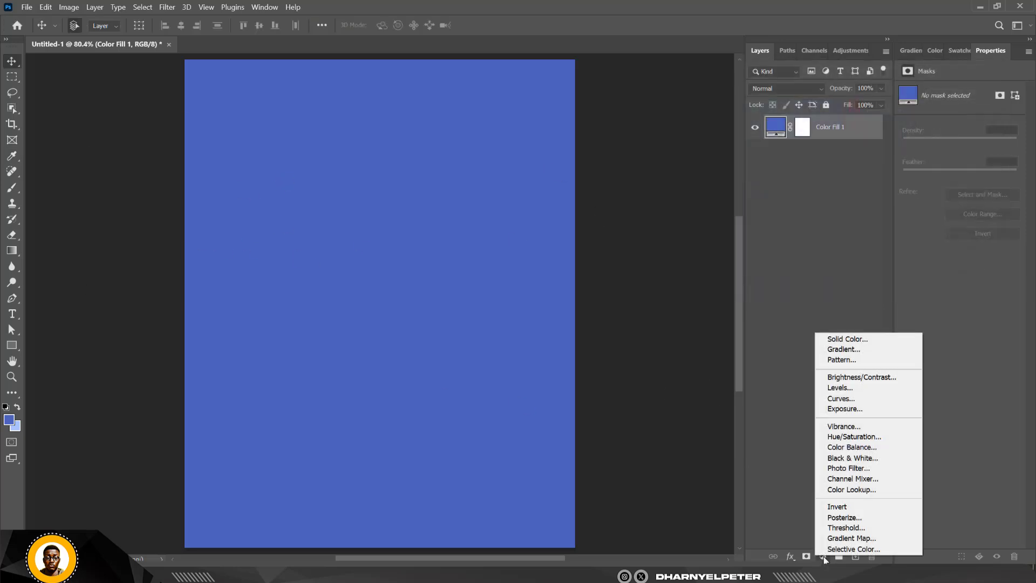
{"action": "left_click", "coordinate": [845, 352]}
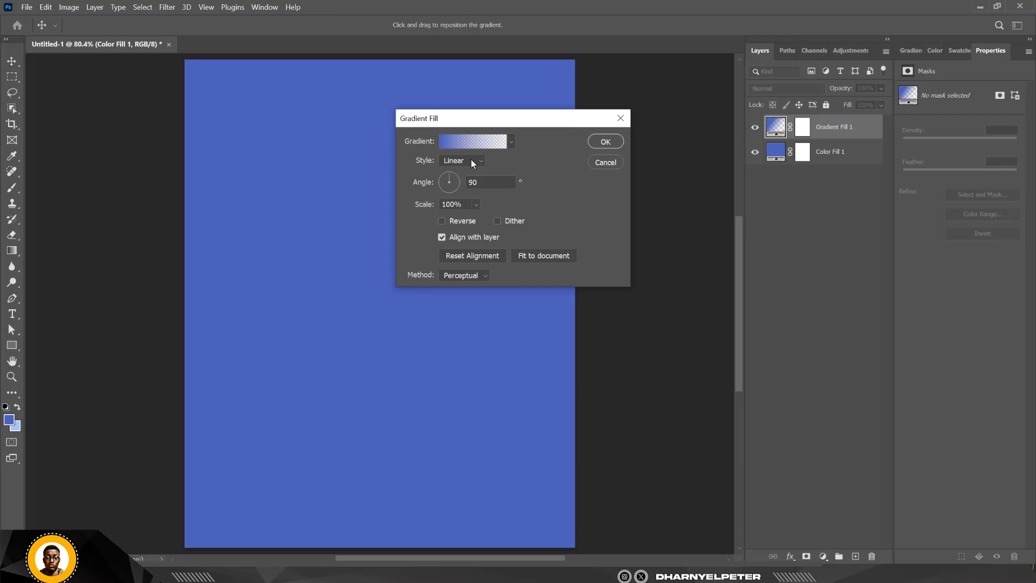
{"action": "left_click", "coordinate": [474, 164]}
{"action": "left_click", "coordinate": [463, 183]}
{"action": "left_click", "coordinate": [511, 141]}
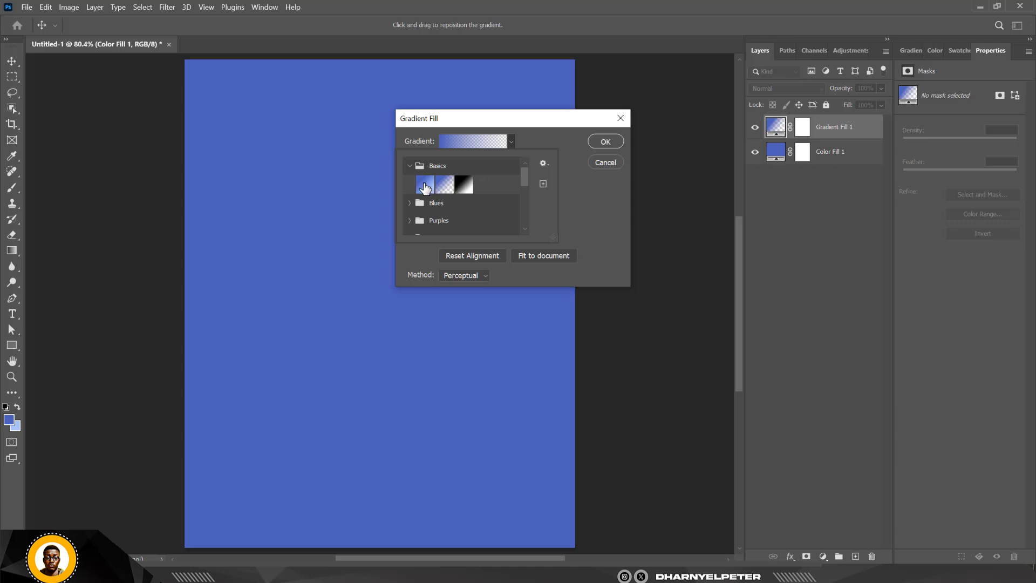
{"action": "left_click", "coordinate": [425, 186]}
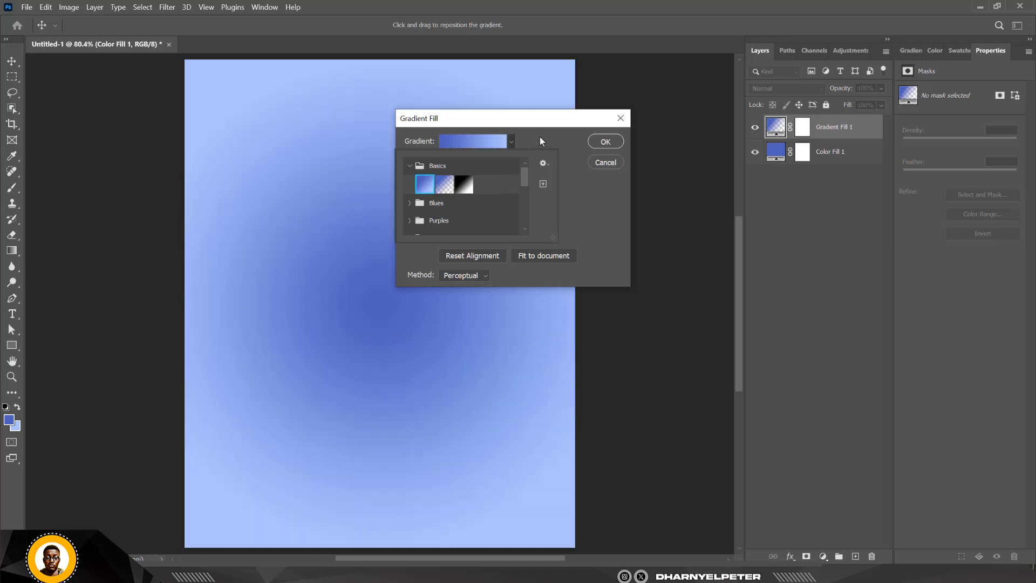
{"action": "left_click", "coordinate": [542, 135]}
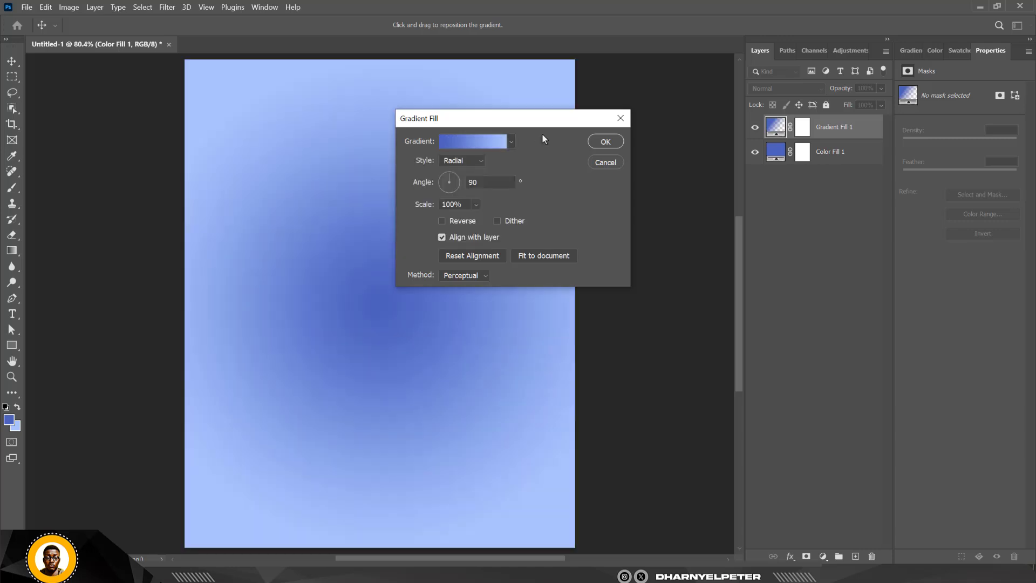
{"action": "left_click", "coordinate": [443, 221]}
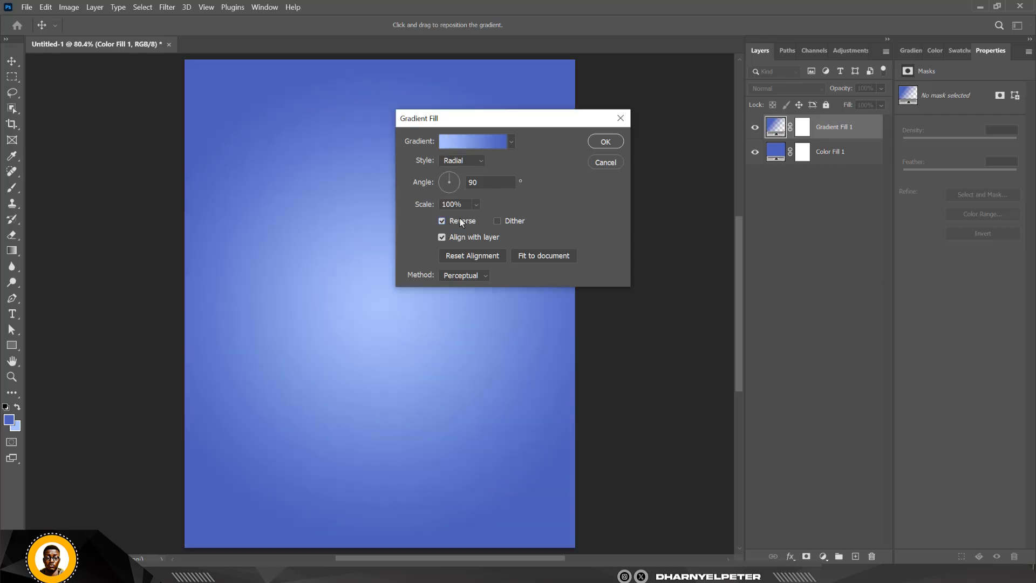
{"action": "left_click", "coordinate": [476, 204]}
{"action": "left_click_drag", "start_coordinate": [490, 224], "coordinate": [494, 221]}
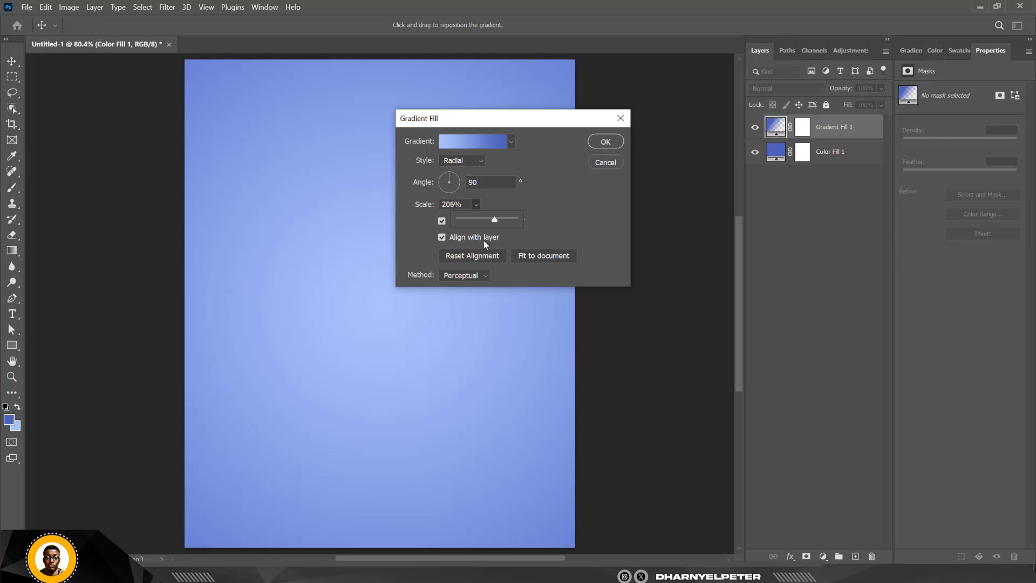
{"action": "left_click_drag", "start_coordinate": [494, 220], "coordinate": [494, 219]}
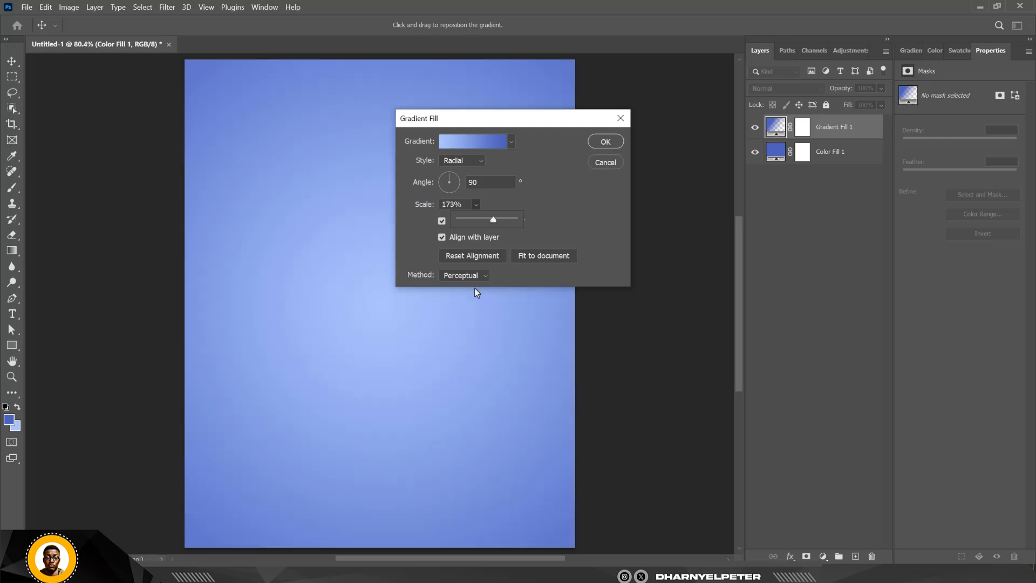
{"action": "left_click", "coordinate": [604, 142]}
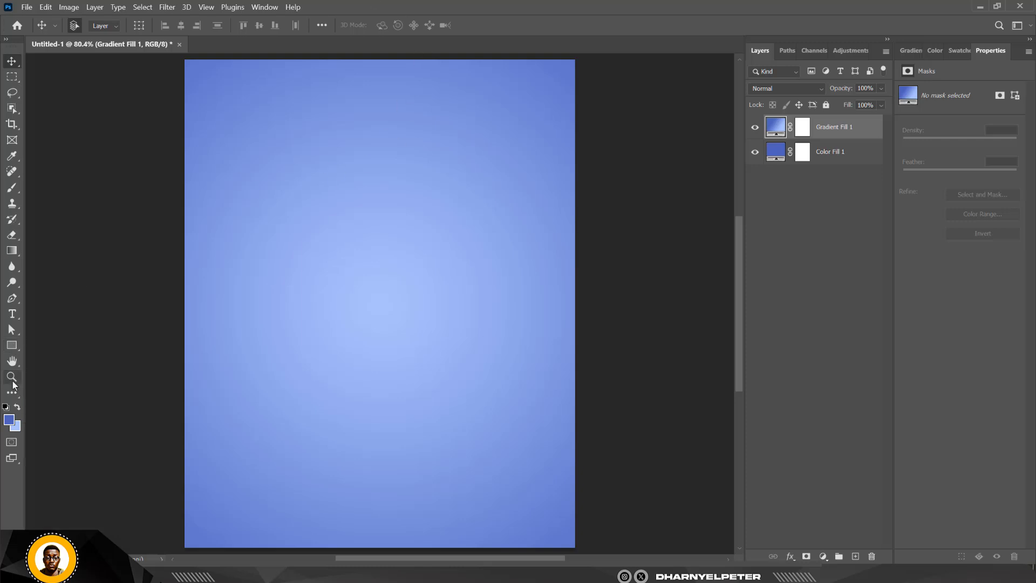
Select the Ellipse tool and set its outline to none.
{"action": "left_click", "coordinate": [13, 346]}
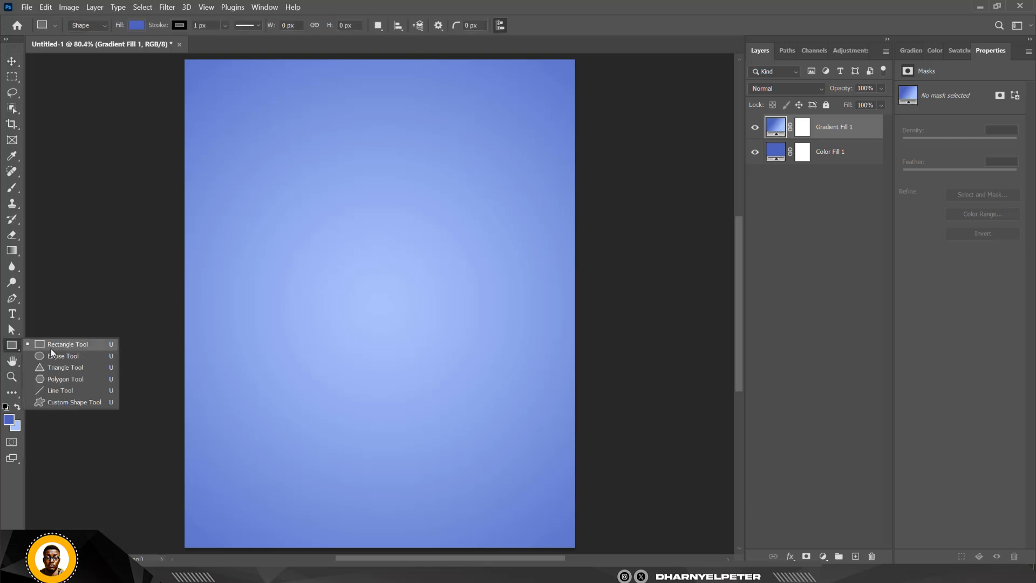
{"action": "key", "text": "shift+u"}
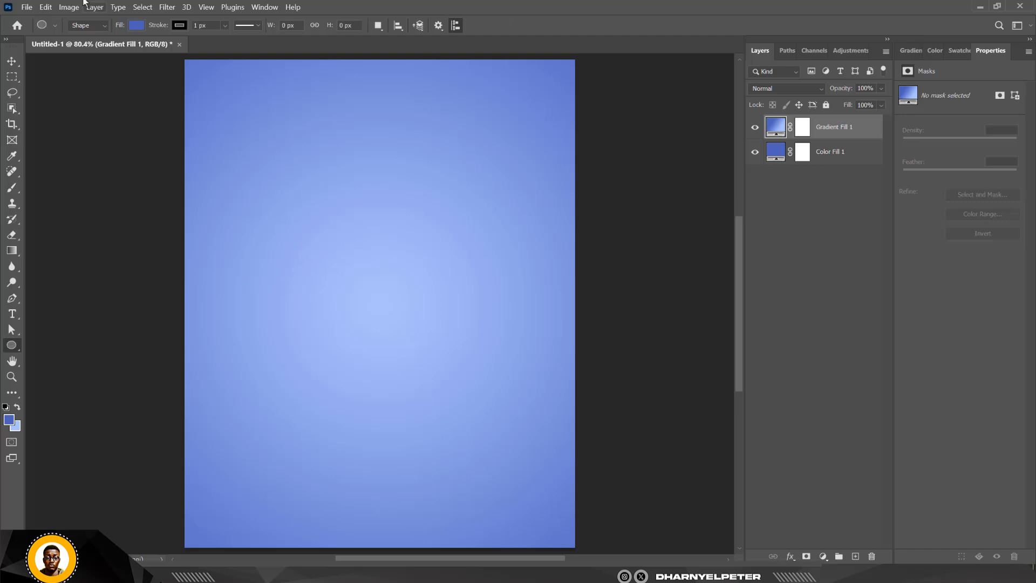
{"action": "left_click", "coordinate": [179, 26]}
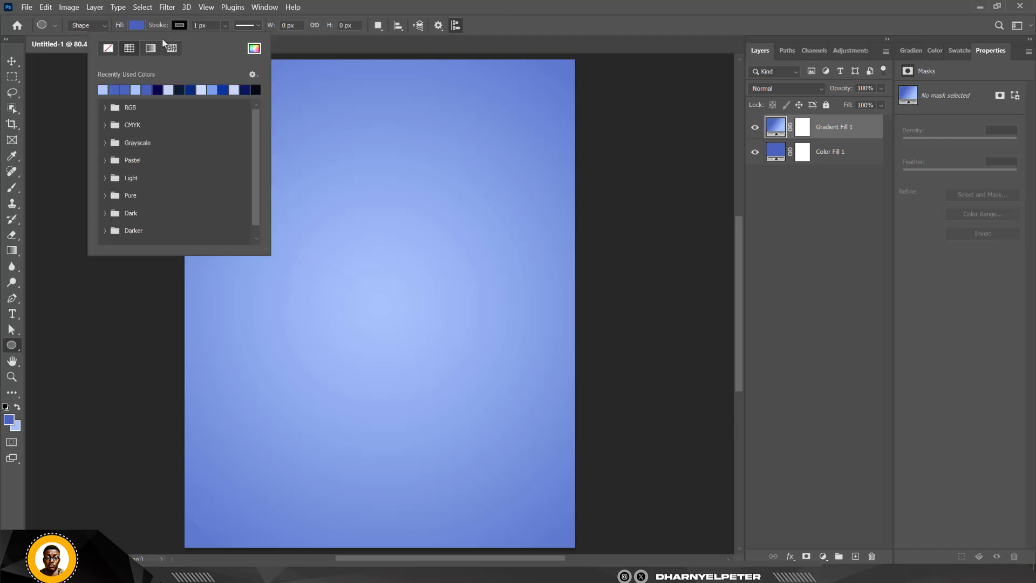
{"action": "left_click", "coordinate": [109, 50]}
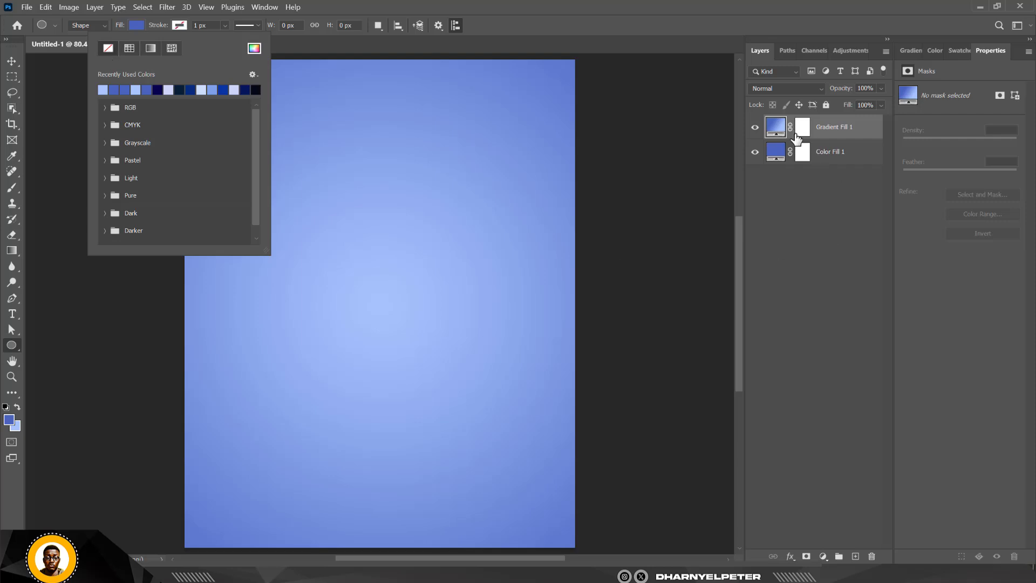
{"action": "left_click", "coordinate": [857, 134]}
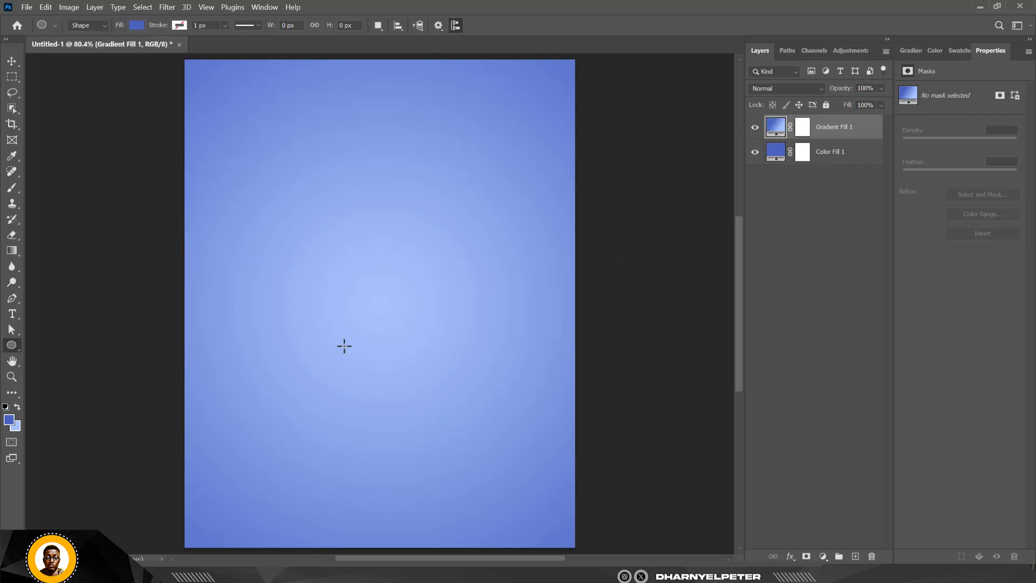
Draw a 933 px blue circle and move it to X 134, Y 284.
{"action": "left_click", "coordinate": [854, 556]}
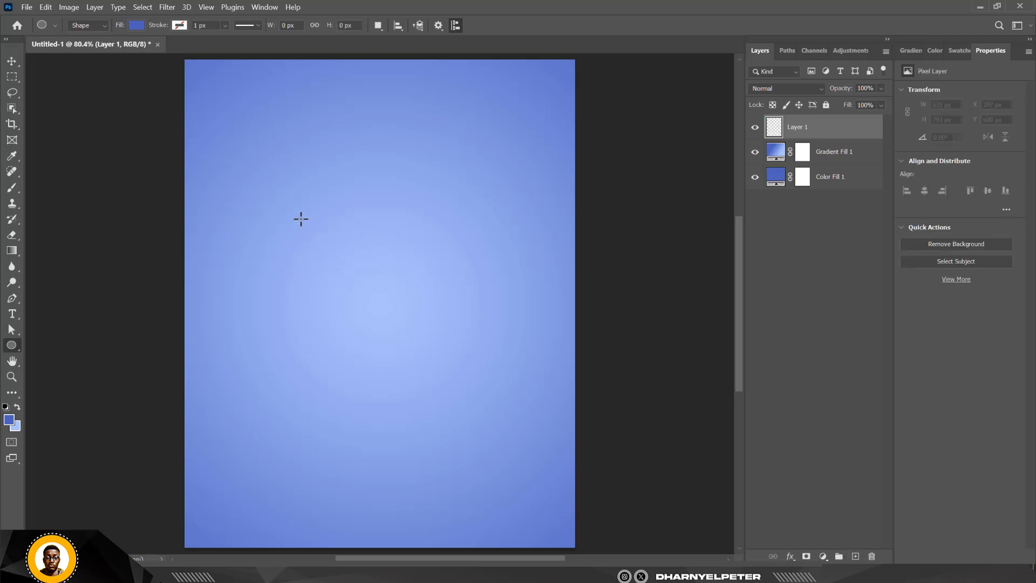
{"action": "left_click_drag", "start_coordinate": [288, 212], "coordinate": [607, 510]}
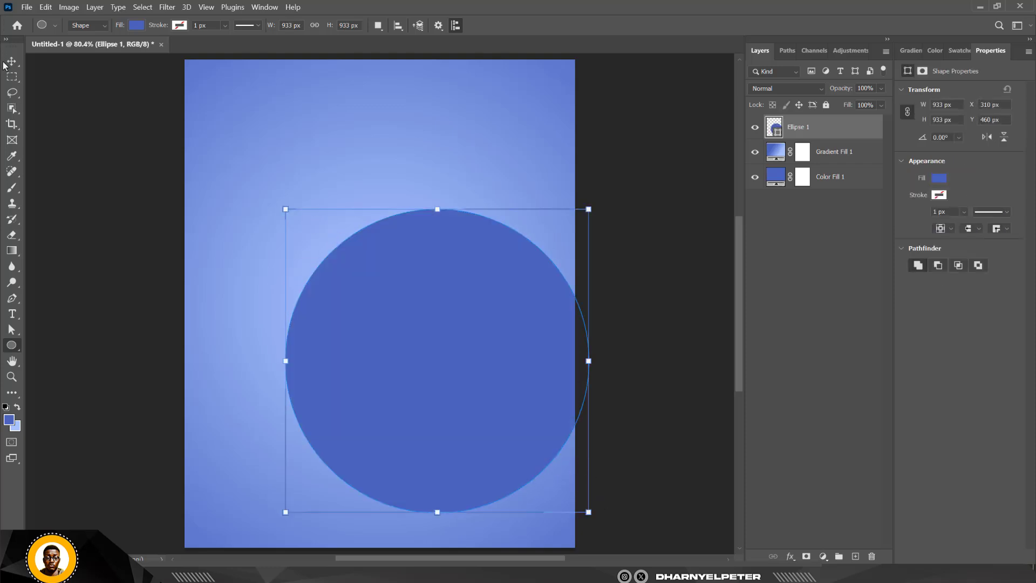
{"action": "key", "text": "v"}
{"action": "left_click_drag", "start_coordinate": [438, 335], "coordinate": [384, 277]}
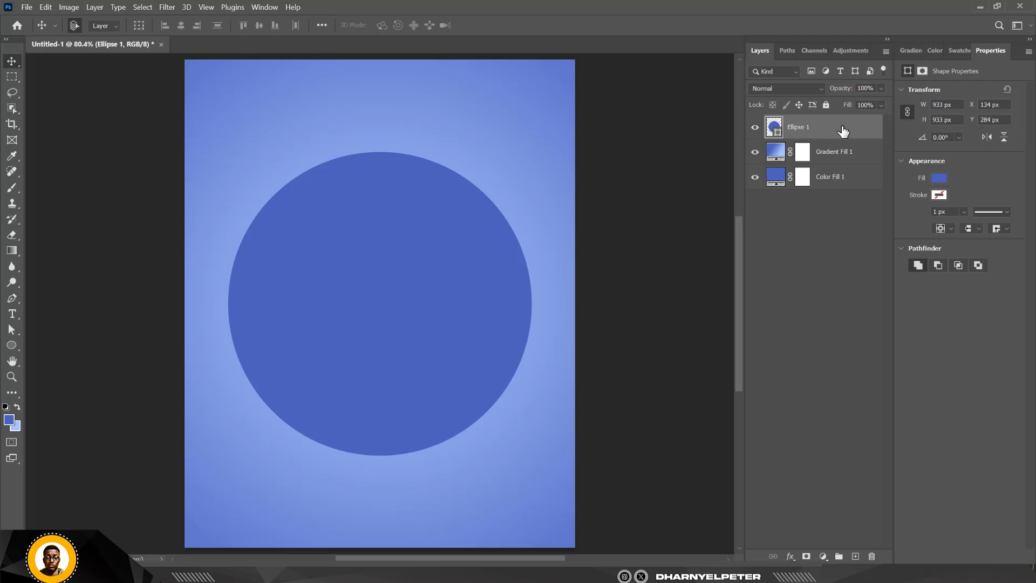
Give Ellipse 1 a Gradient Overlay using the first Basics blue preset.
{"action": "right_click", "coordinate": [843, 131]}
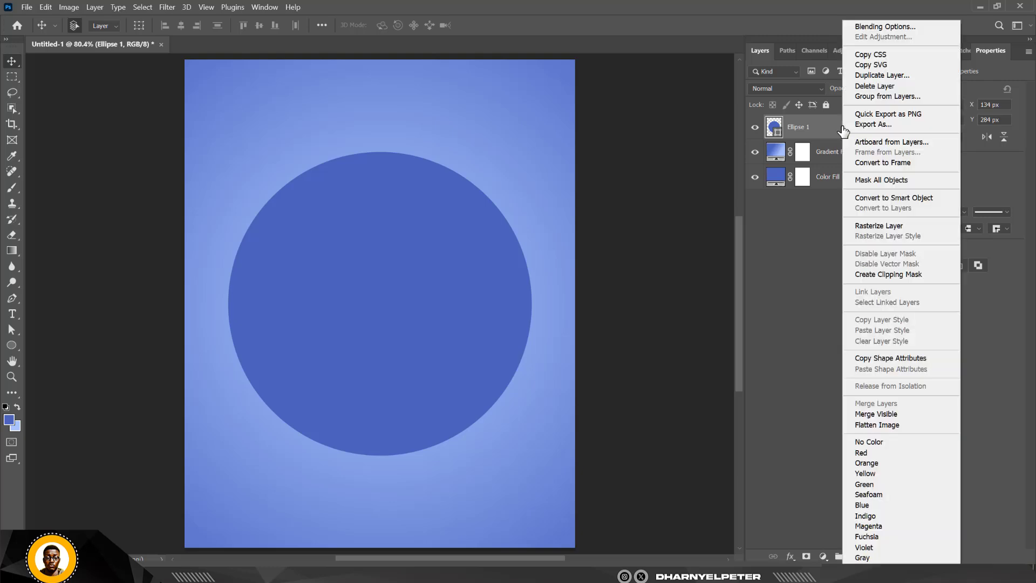
{"action": "left_click", "coordinate": [889, 27]}
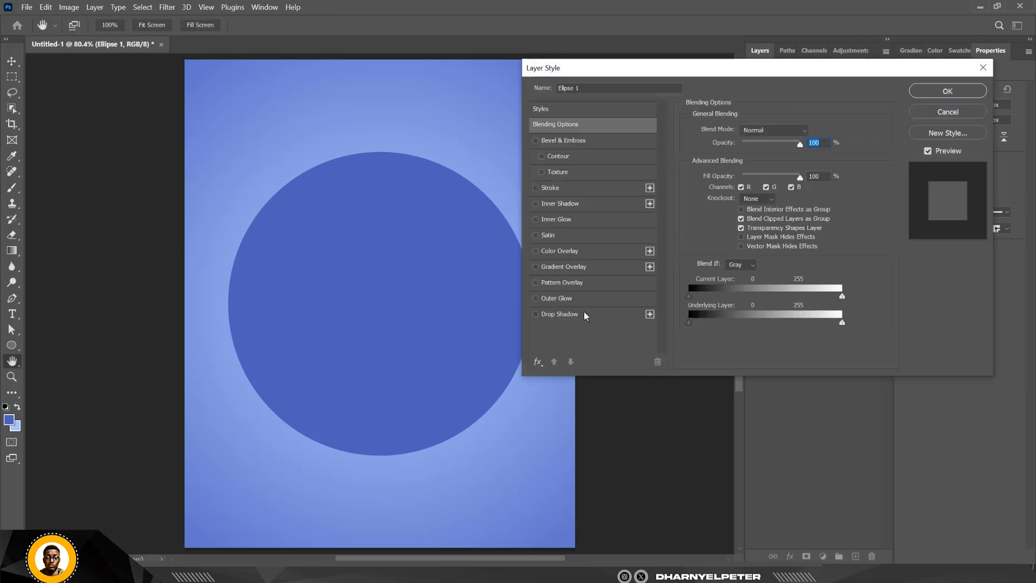
{"action": "left_click", "coordinate": [547, 267]}
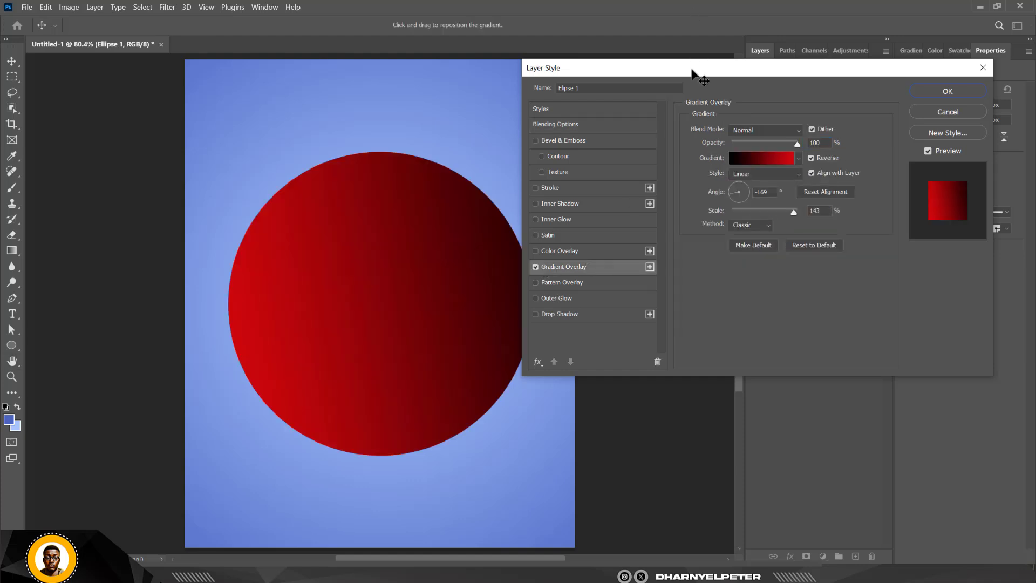
{"action": "left_click_drag", "start_coordinate": [694, 74], "coordinate": [745, 60]}
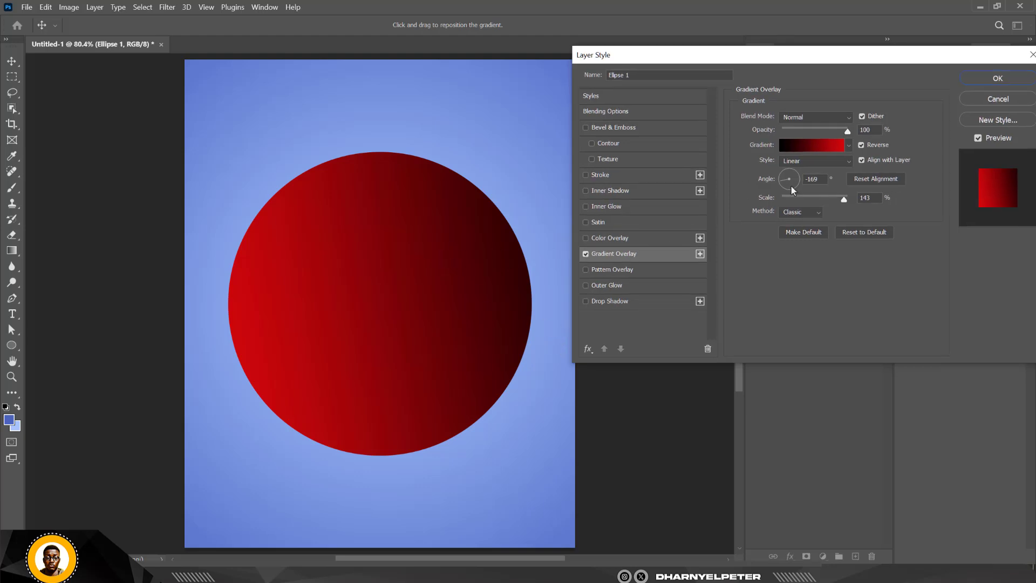
{"action": "left_click", "coordinate": [849, 145]}
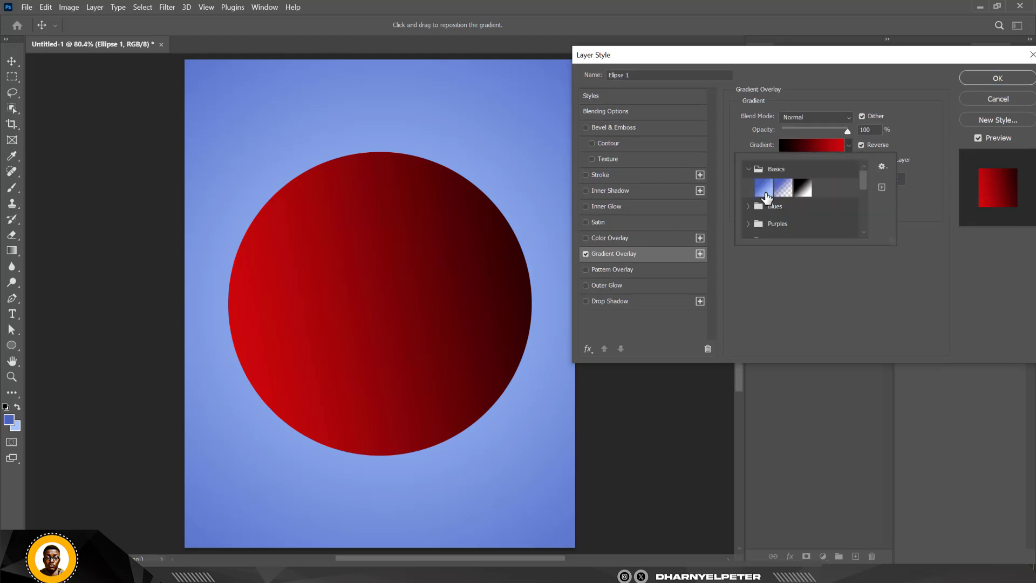
{"action": "left_click", "coordinate": [764, 189]}
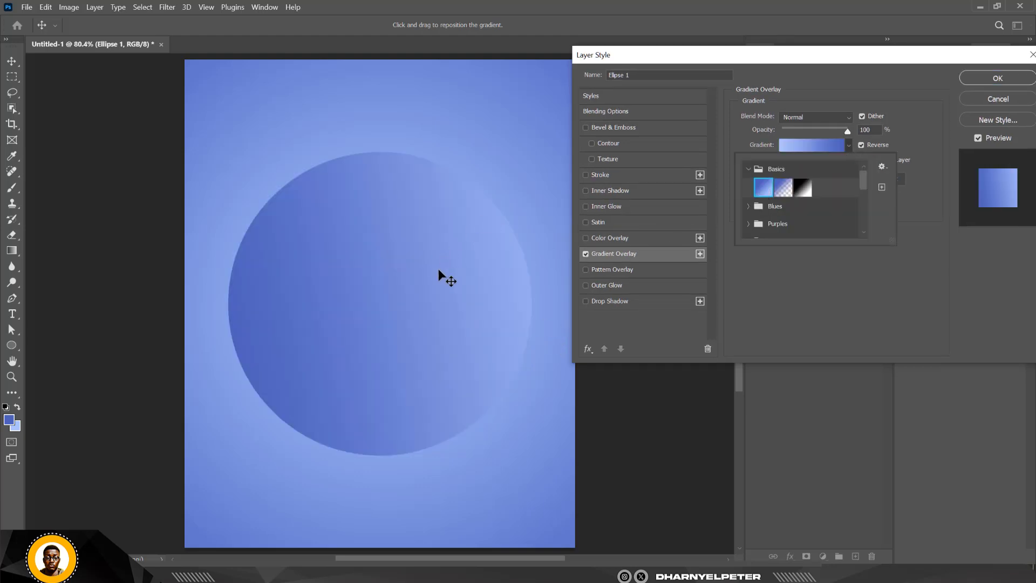
{"action": "left_click", "coordinate": [923, 123]}
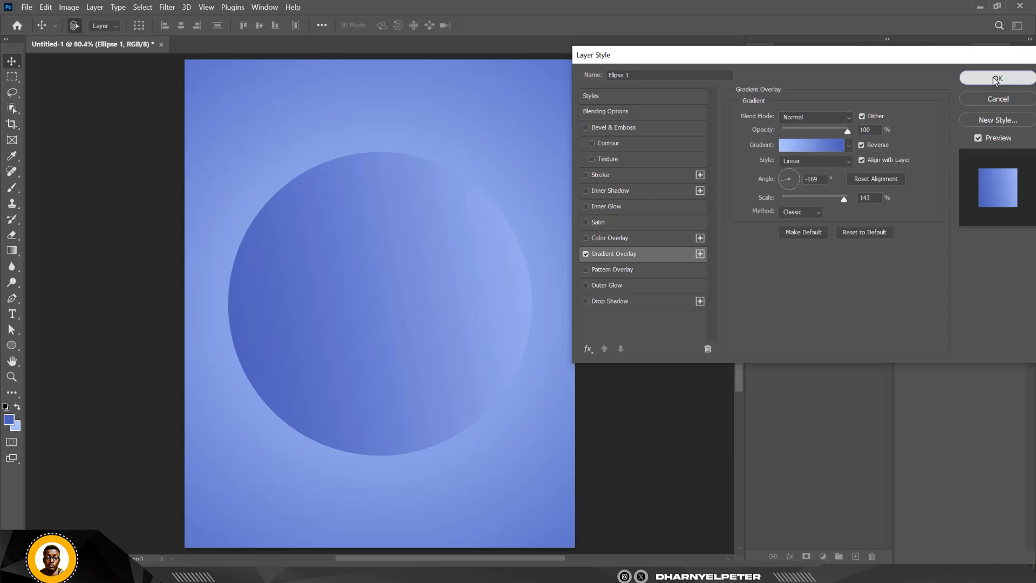
{"action": "left_click", "coordinate": [993, 76]}
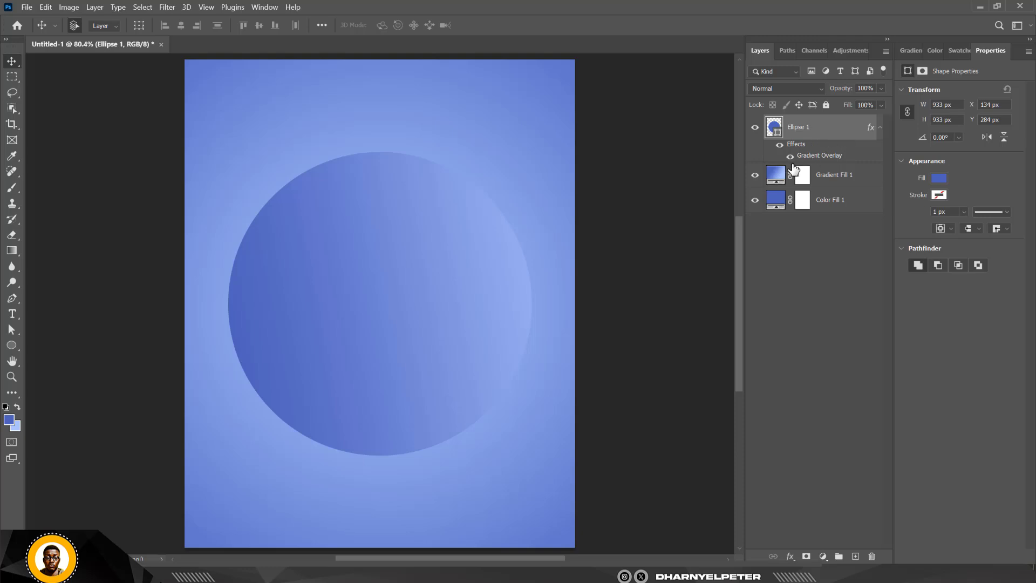
Duplicate the circle, shrink the copy to 737.75 px and rotate it 58.87°.
{"action": "key", "text": "ctrl+j"}
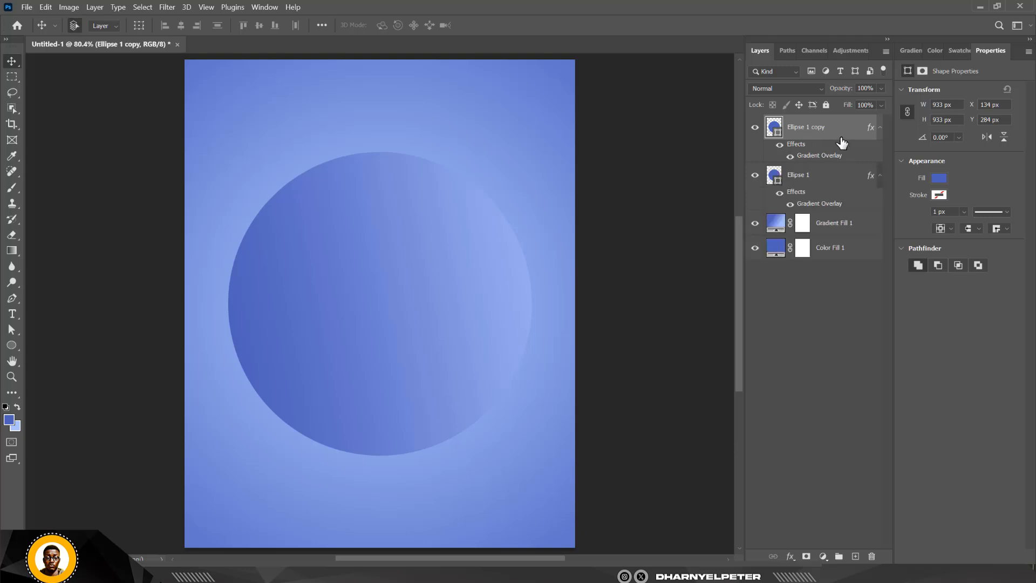
{"action": "key", "text": "ctrl+t"}
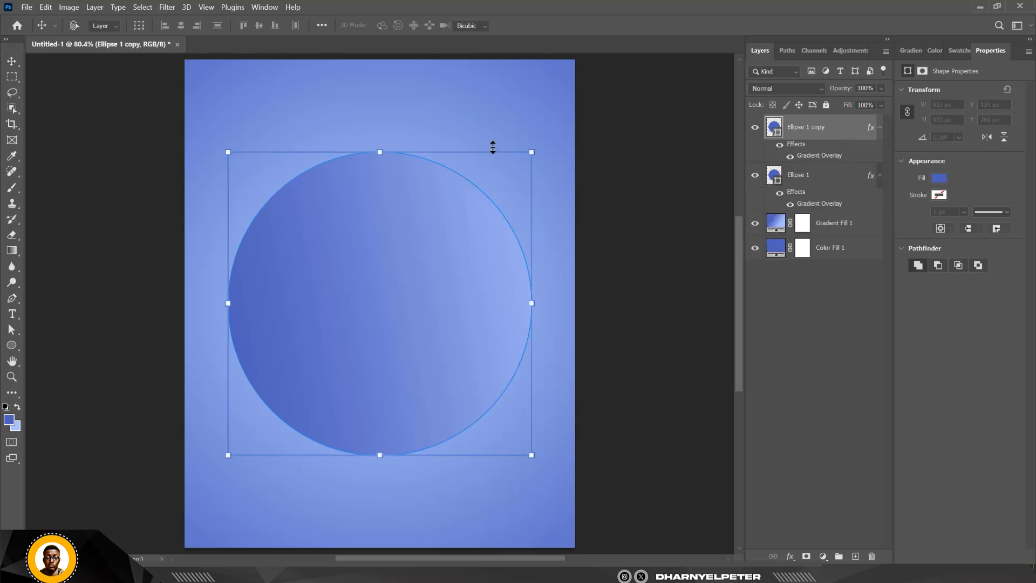
{"action": "key", "text": "ctrl+t"}
{"action": "left_click_drag", "start_coordinate": [533, 152], "coordinate": [502, 184]}
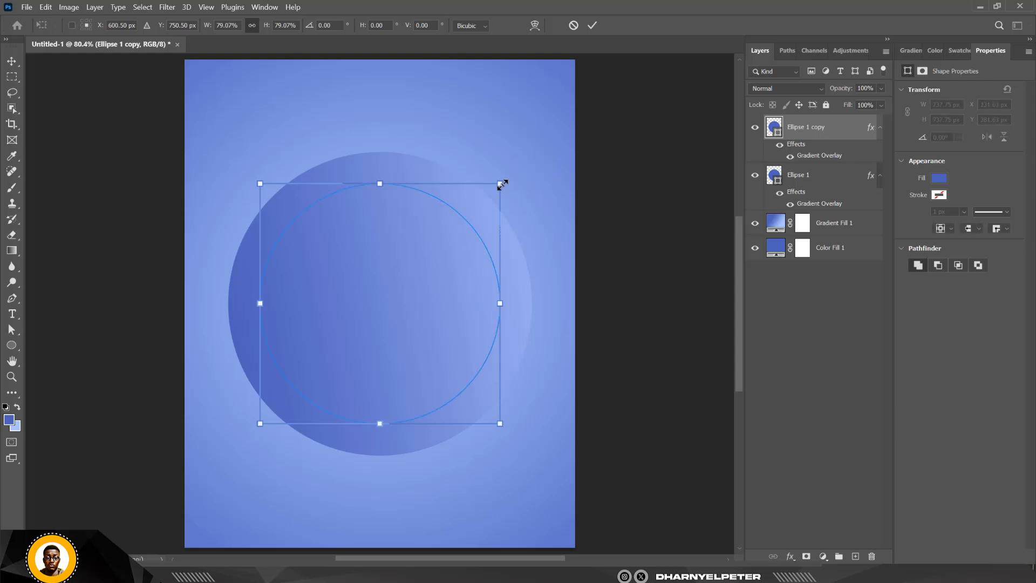
{"action": "key", "text": "Return"}
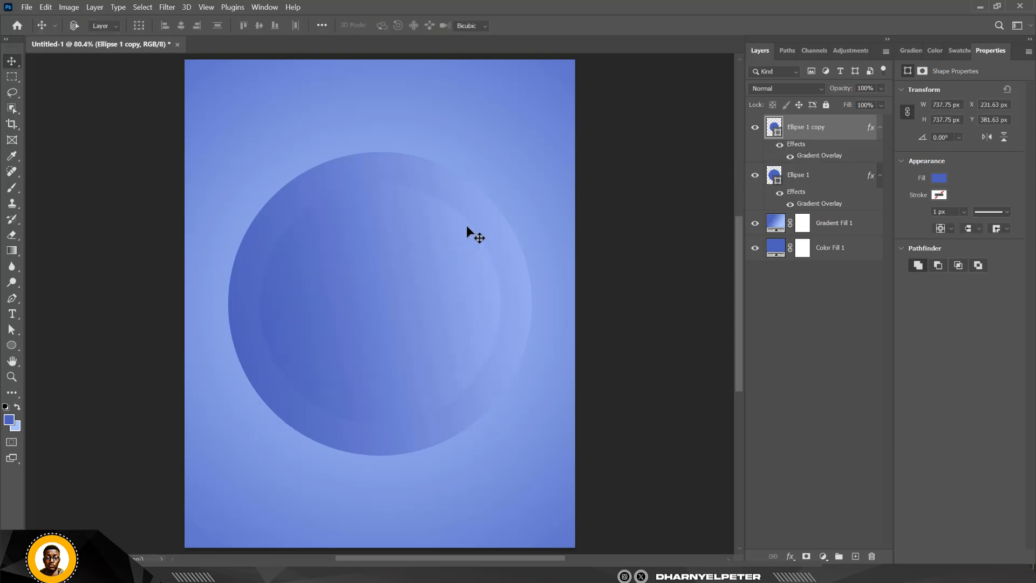
{"action": "key", "text": "ctrl+t"}
{"action": "left_click_drag", "start_coordinate": [524, 171], "coordinate": [535, 347]}
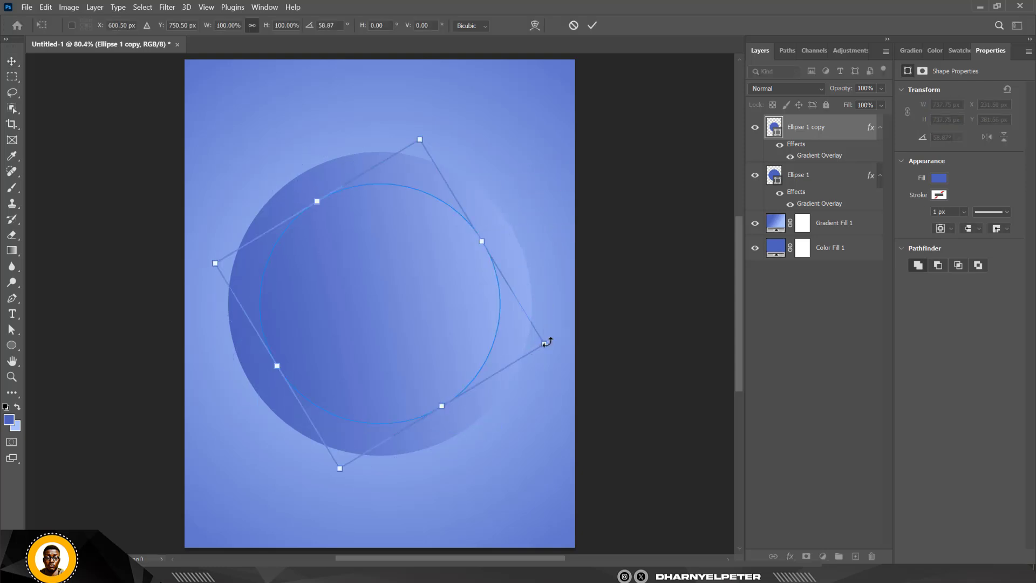
{"action": "key", "text": "Return"}
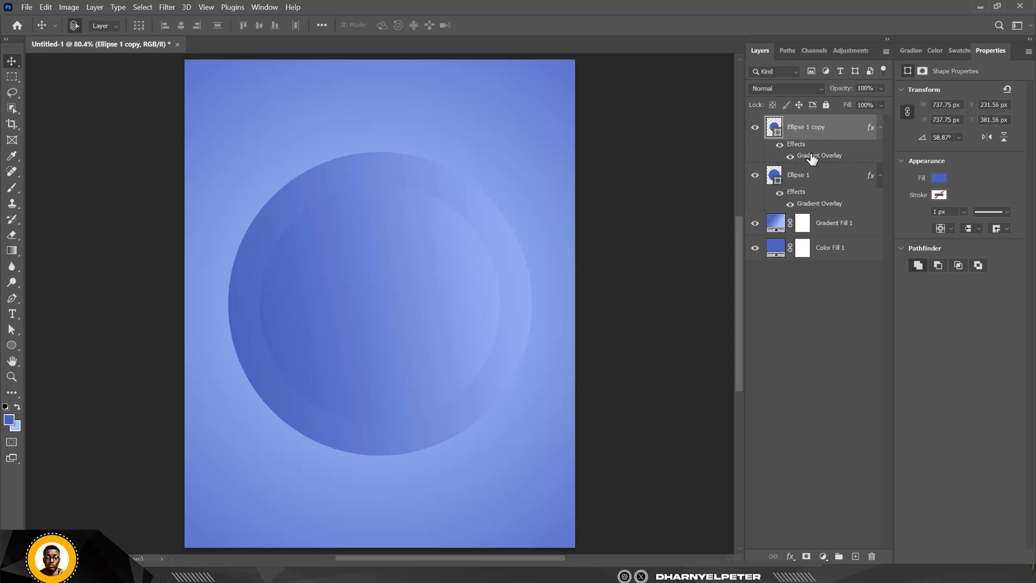
Change the copy's gradient end stop to pale #dfeaff and set the midpoint to 49%.
{"action": "double_click", "coordinate": [813, 156]}
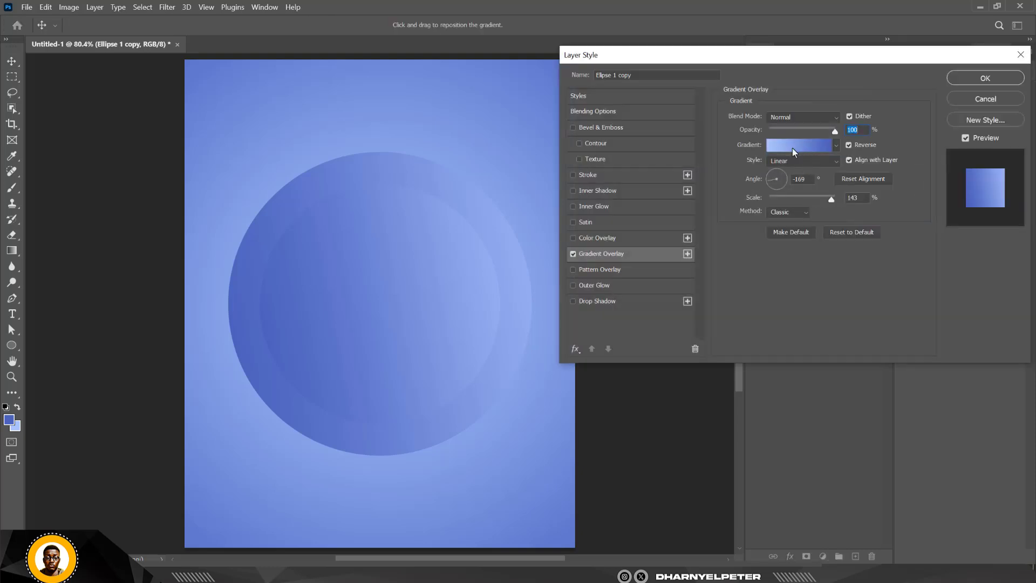
{"action": "left_click", "coordinate": [792, 147]}
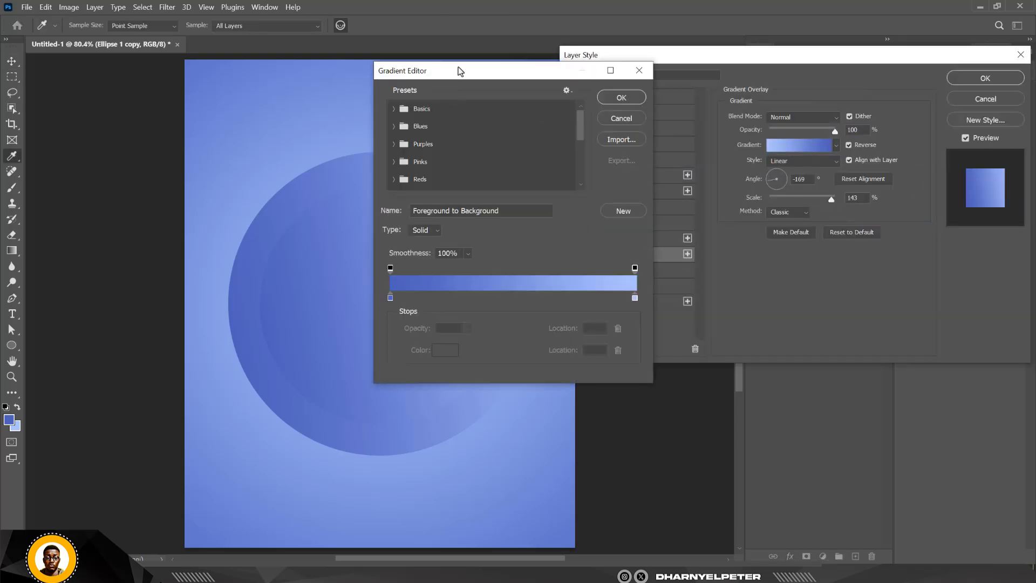
{"action": "left_click_drag", "start_coordinate": [461, 72], "coordinate": [616, 30]}
{"action": "left_click", "coordinate": [789, 257]}
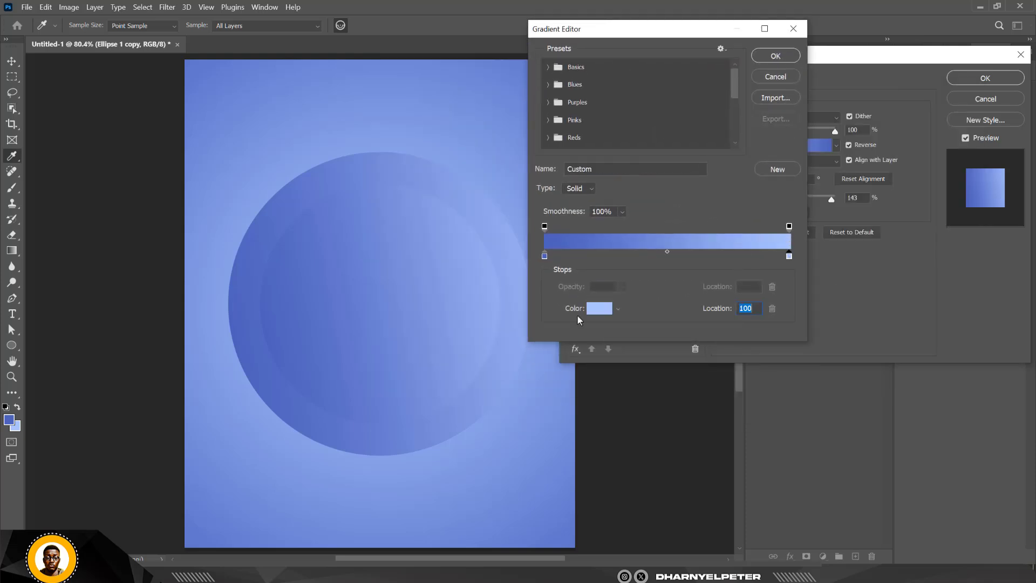
{"action": "left_click", "coordinate": [598, 309]}
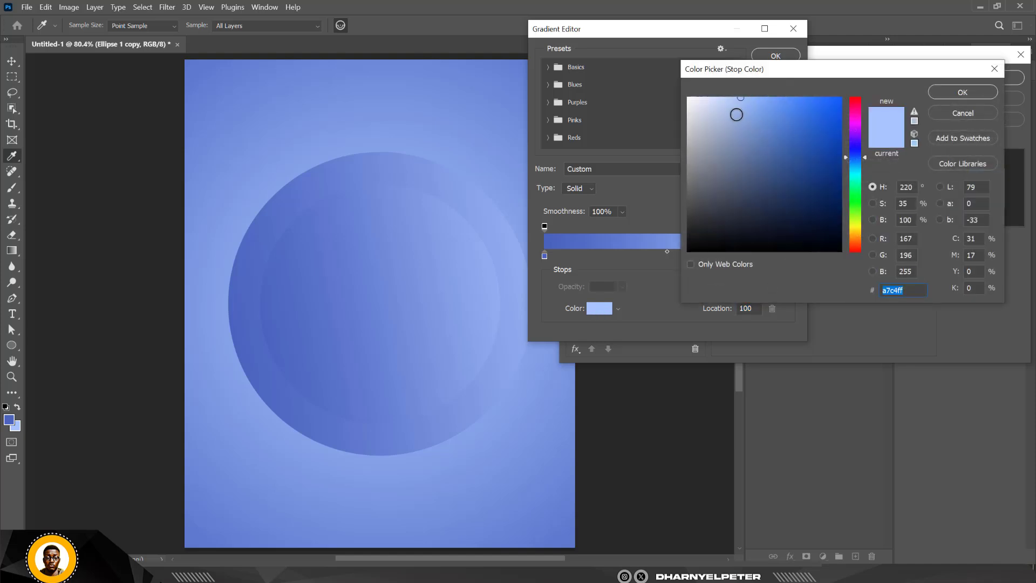
{"action": "left_click_drag", "start_coordinate": [740, 99], "coordinate": [706, 97]}
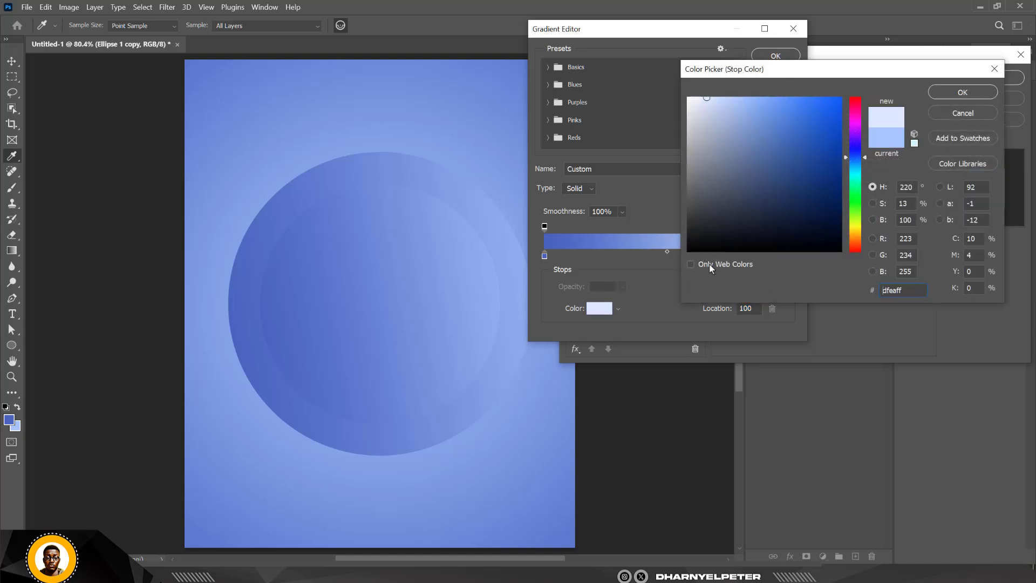
{"action": "left_click", "coordinate": [961, 93]}
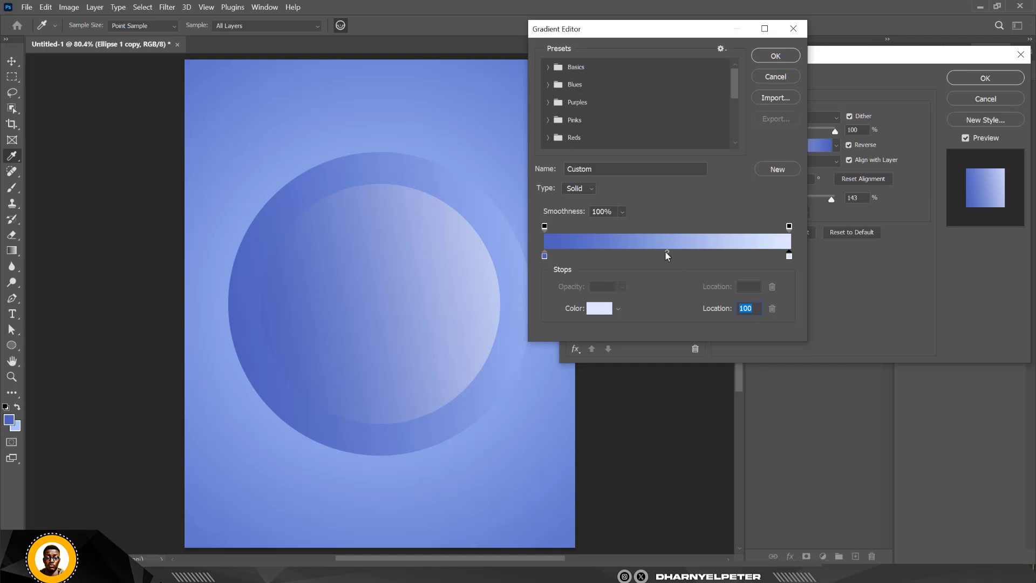
{"action": "left_click_drag", "start_coordinate": [666, 252], "coordinate": [647, 252]}
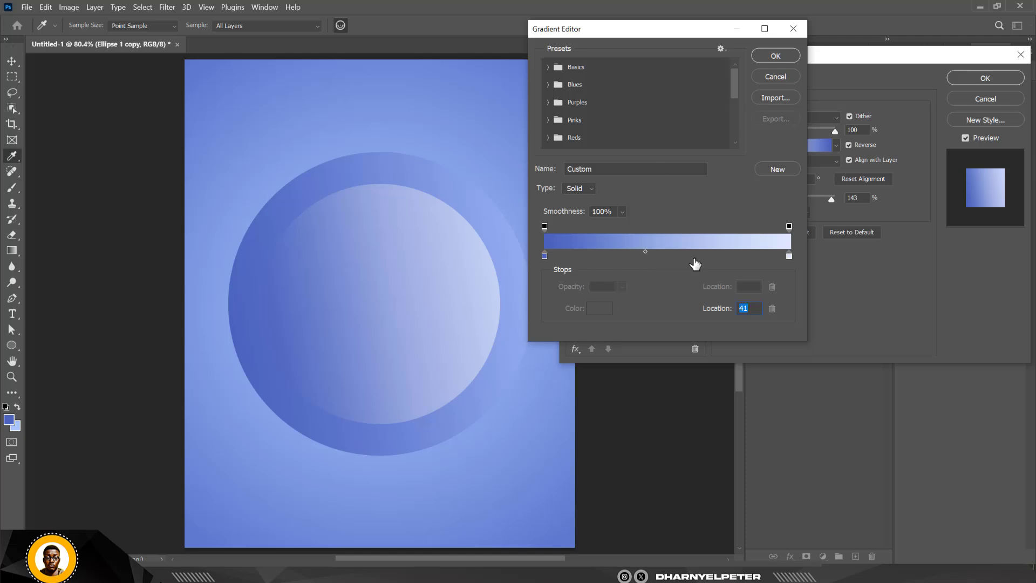
{"action": "left_click_drag", "start_coordinate": [646, 252], "coordinate": [665, 251]}
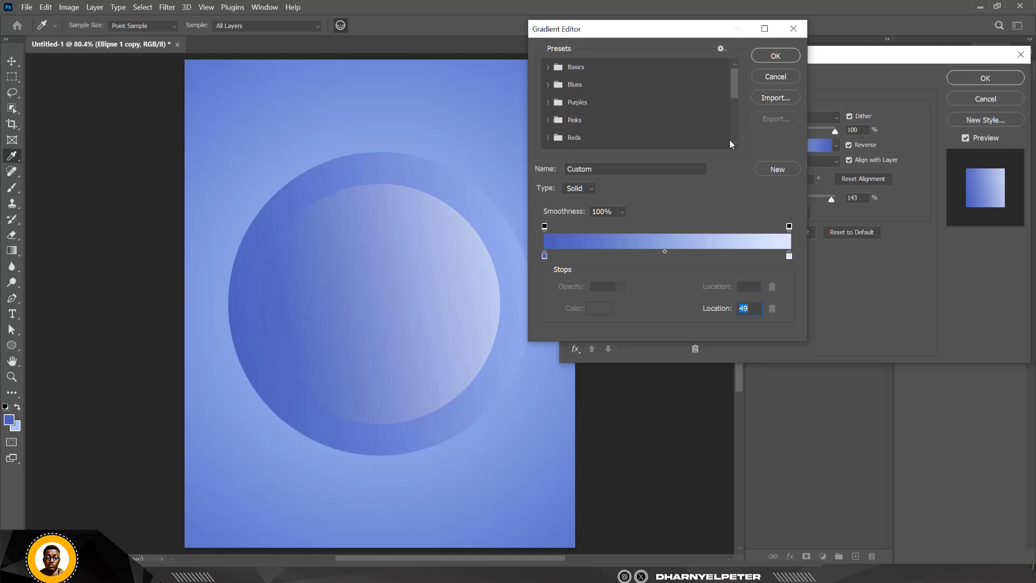
{"action": "left_click", "coordinate": [777, 56]}
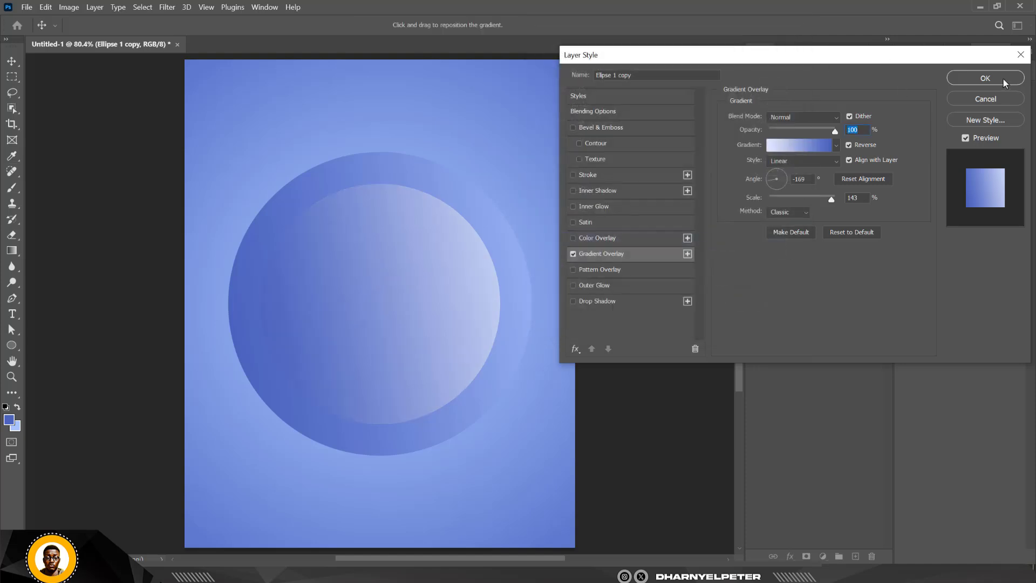
Duplicate the inner circle, scale the new copy to 639.52 px and rotate it 97.41°.
{"action": "key", "text": "Return"}
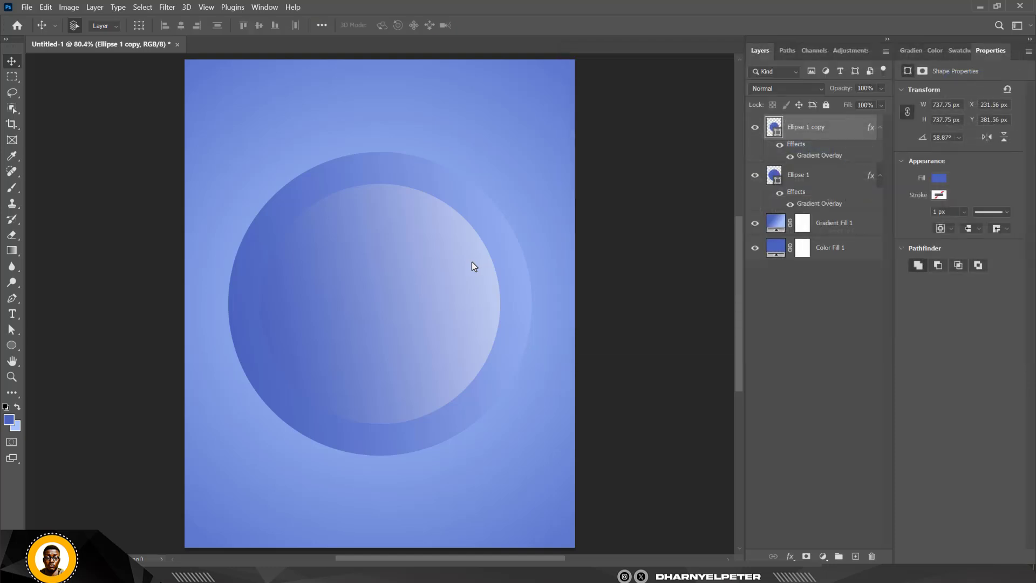
{"action": "key", "text": "ctrl+j"}
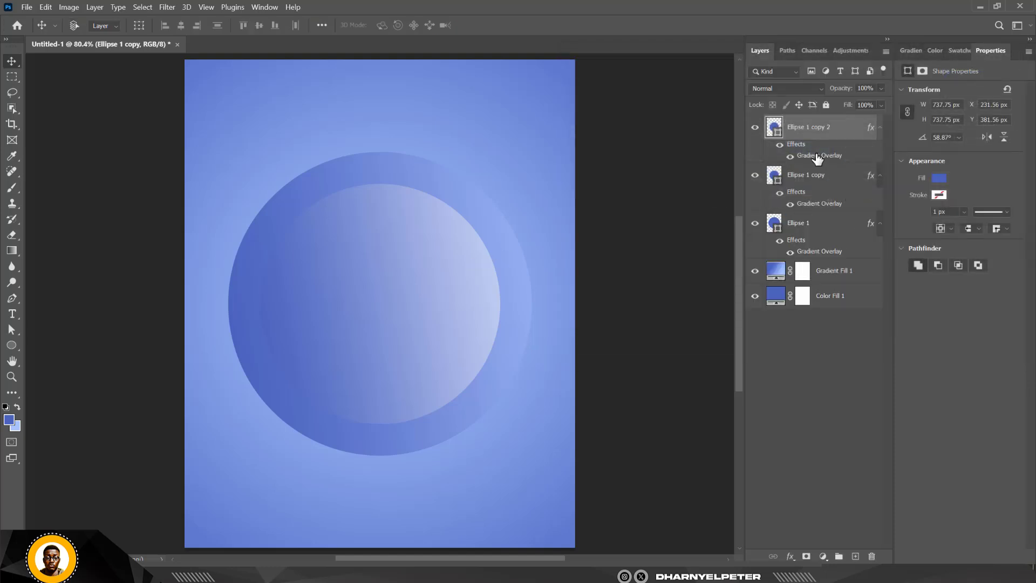
{"action": "key", "text": "ctrl+t"}
{"action": "left_click_drag", "start_coordinate": [501, 183], "coordinate": [484, 199]}
{"action": "key", "text": "Return"}
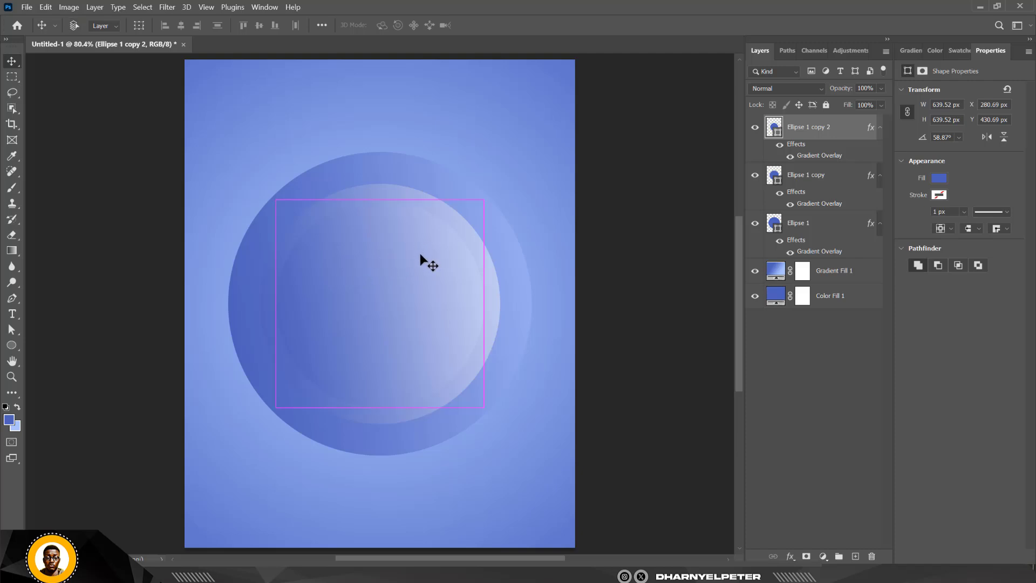
{"action": "key", "text": "ctrl+t"}
{"action": "left_click_drag", "start_coordinate": [507, 203], "coordinate": [540, 294]}
{"action": "key", "text": "Return"}
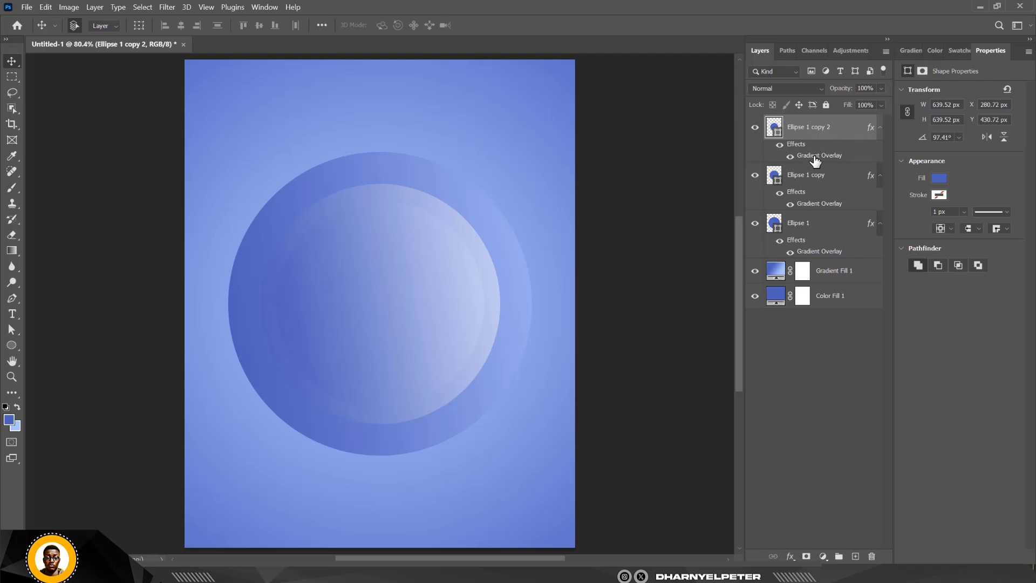
Move the smallest circle's blue gradient stop inward and set its midpoint to 47%.
{"action": "double_click", "coordinate": [810, 155]}
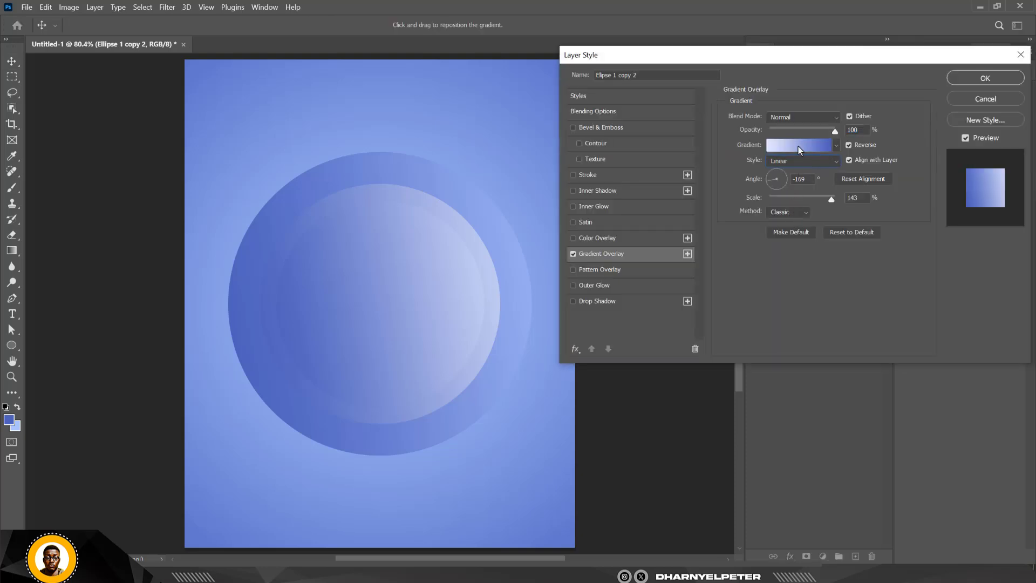
{"action": "left_click", "coordinate": [798, 147]}
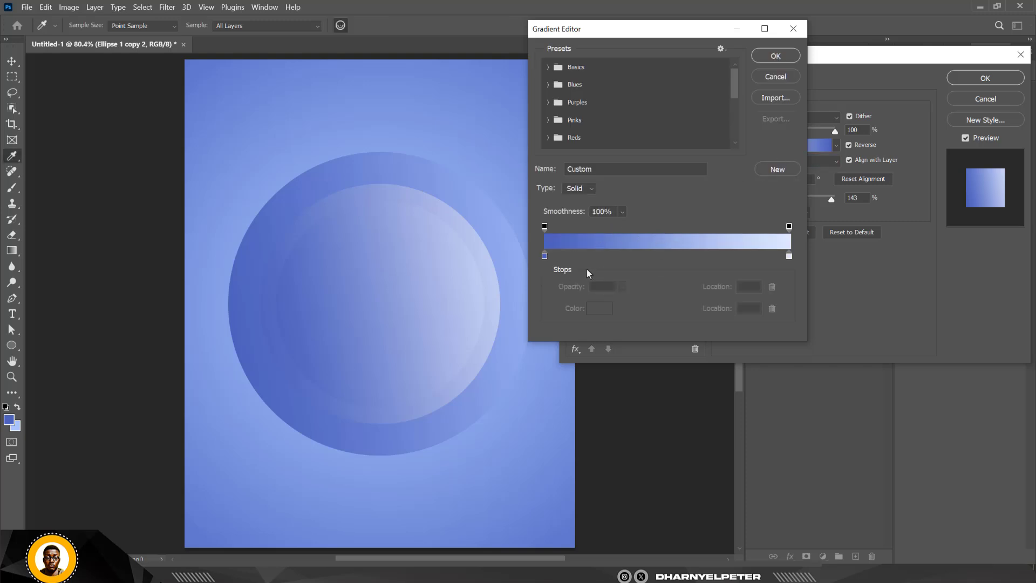
{"action": "left_click", "coordinate": [544, 256]}
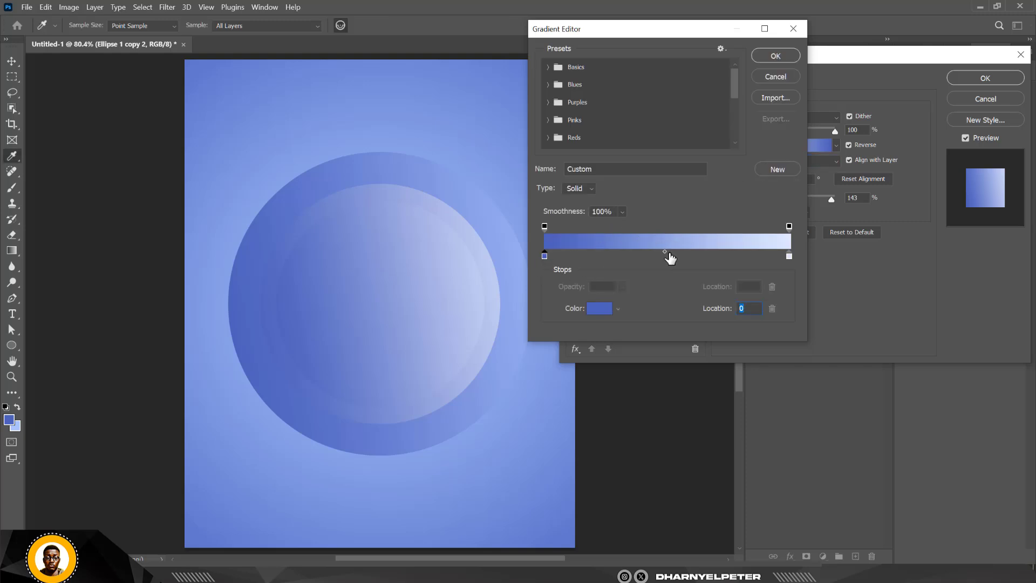
{"action": "left_click_drag", "start_coordinate": [665, 251], "coordinate": [704, 252]}
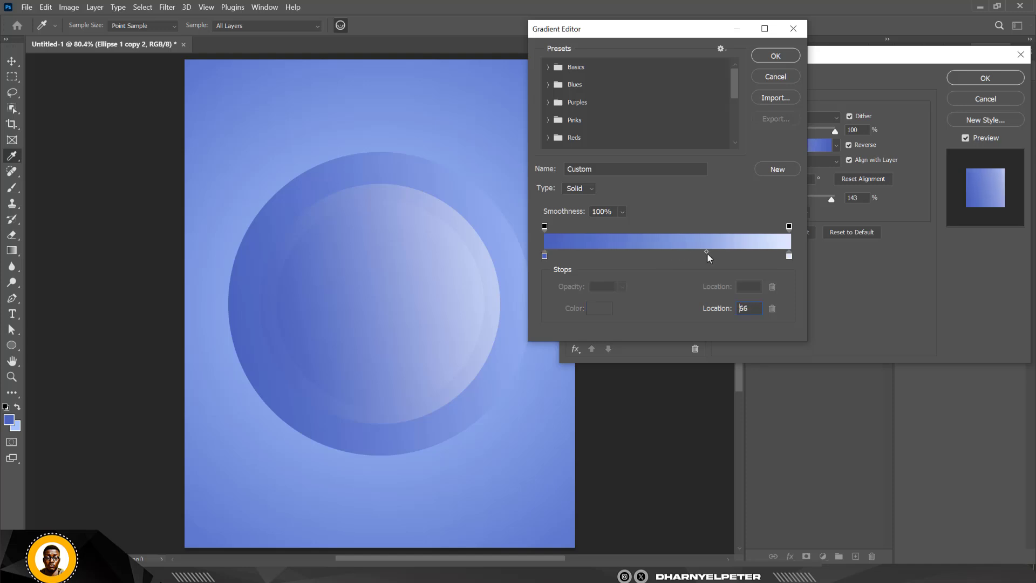
{"action": "type", "text": "70"}
{"action": "left_click_drag", "start_coordinate": [722, 252], "coordinate": [626, 259]}
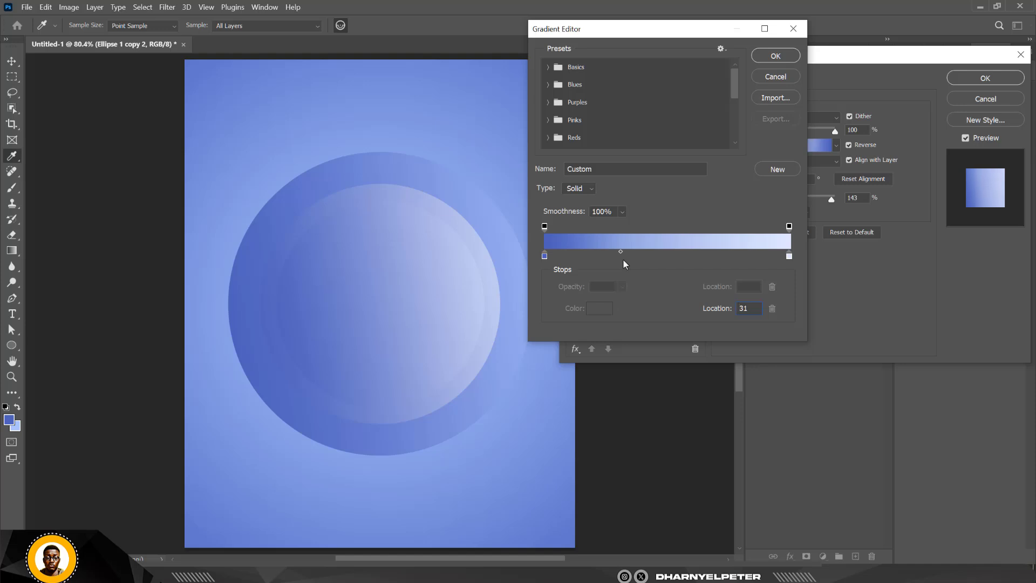
{"action": "left_click_drag", "start_coordinate": [545, 257], "coordinate": [594, 255]}
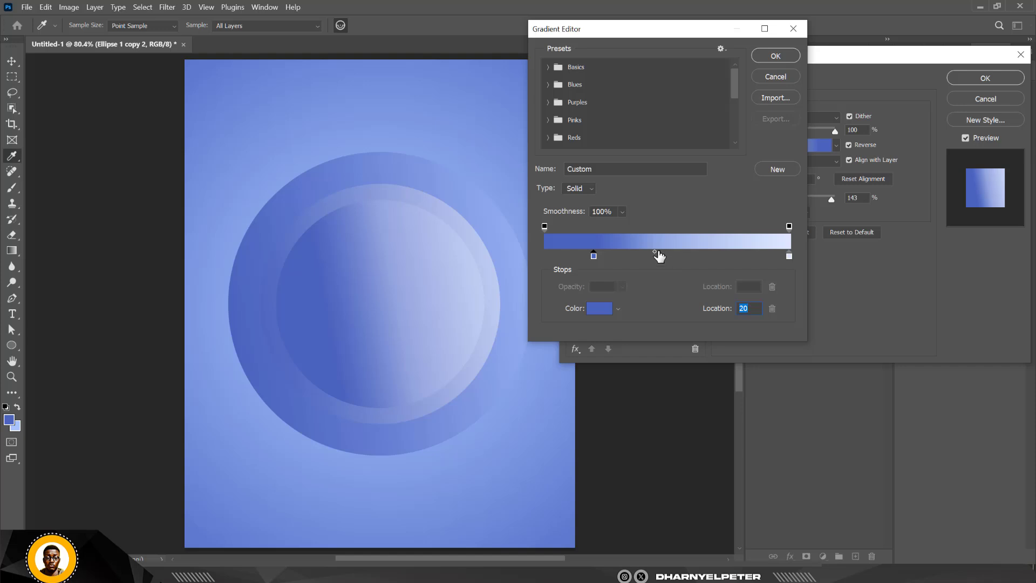
{"action": "left_click_drag", "start_coordinate": [653, 252], "coordinate": [687, 253]}
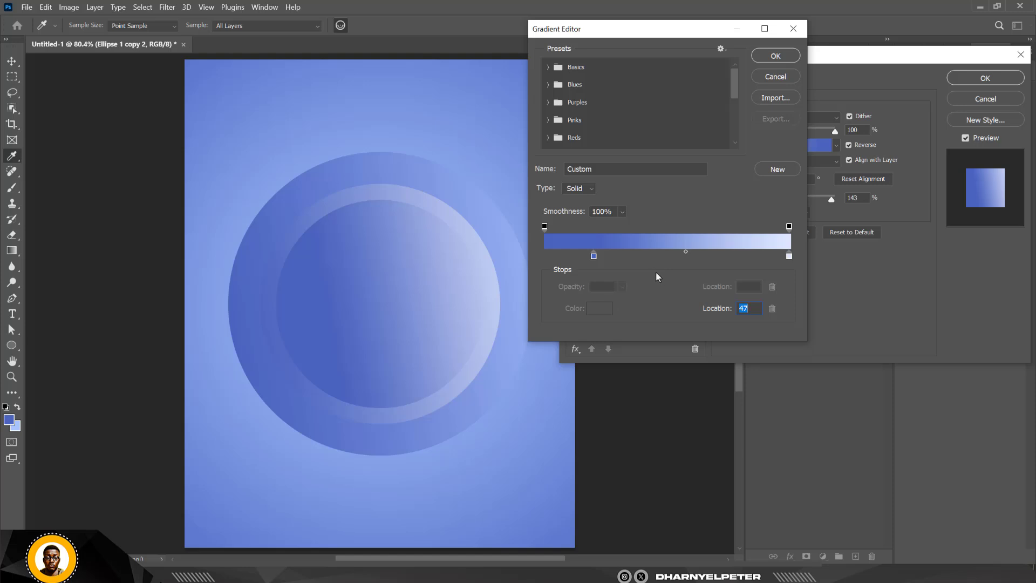
{"action": "left_click", "coordinate": [776, 55]}
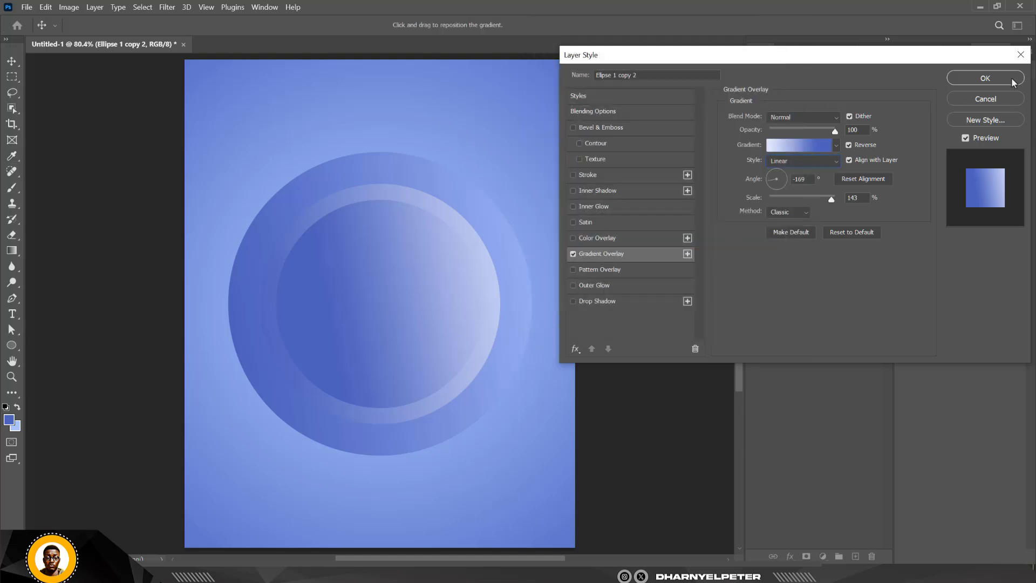
{"action": "left_click", "coordinate": [1013, 81]}
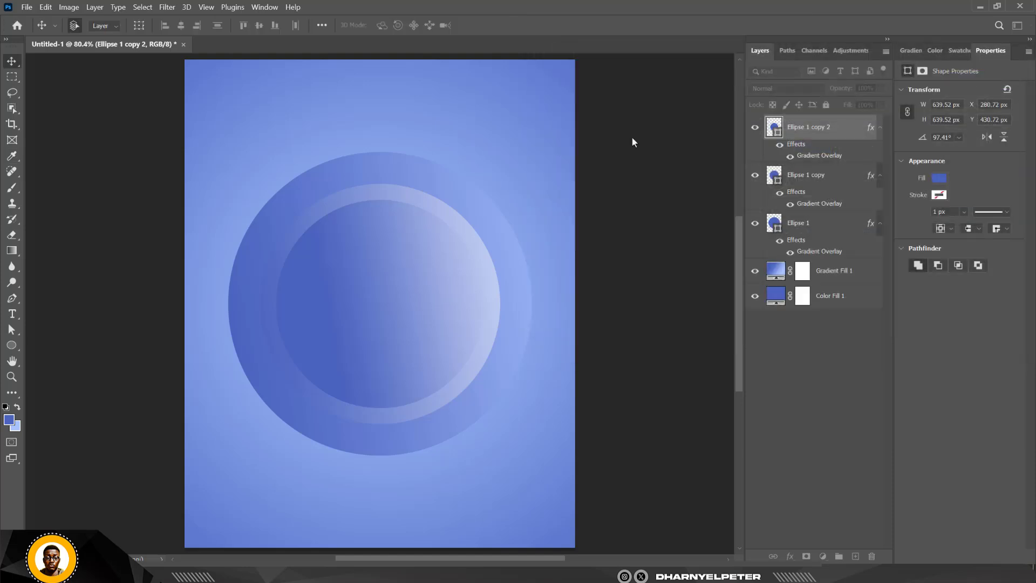
Group Color Fill 1 and Gradient Fill 1 and convert the group to a smart object.
{"action": "scroll", "coordinate": [486, 218], "scroll_direction": "down", "scroll_amount": 3}
{"action": "scroll", "coordinate": [482, 216], "scroll_direction": "up", "scroll_amount": 2}
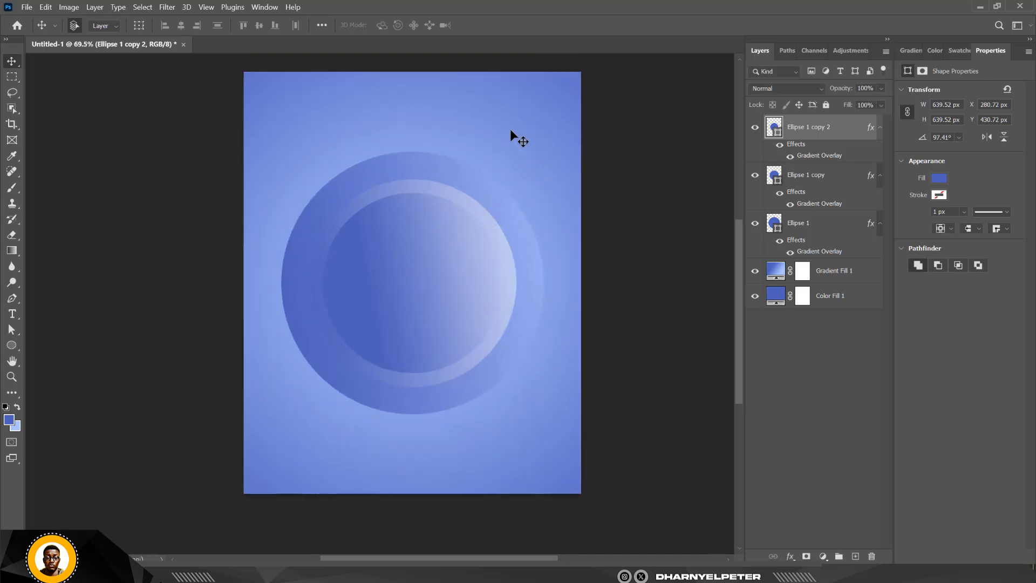
{"action": "scroll", "coordinate": [511, 130], "scroll_direction": "up", "scroll_amount": 1}
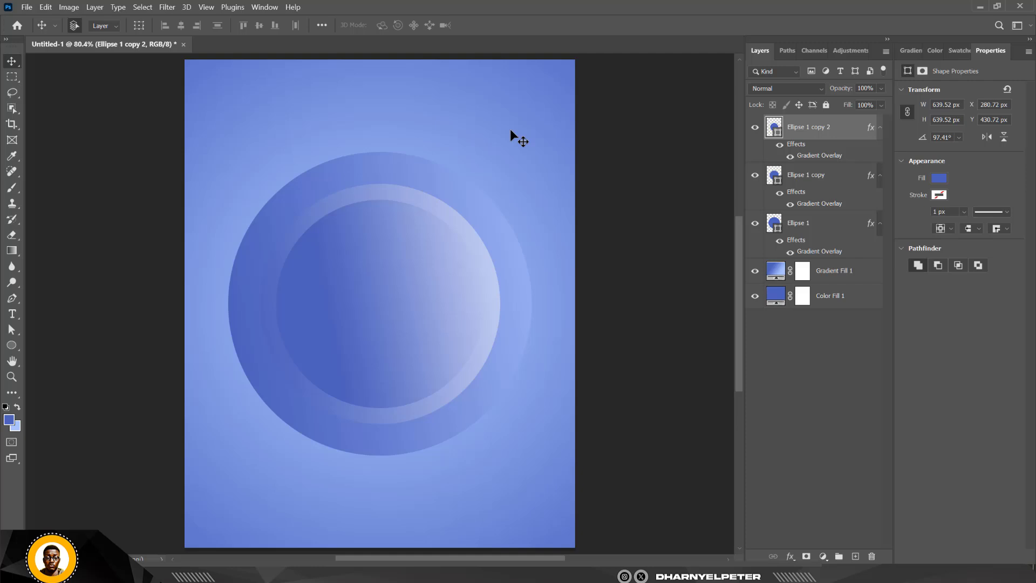
{"action": "left_click", "coordinate": [846, 275]}
{"action": "left_click", "coordinate": [849, 298], "text": "shift"}
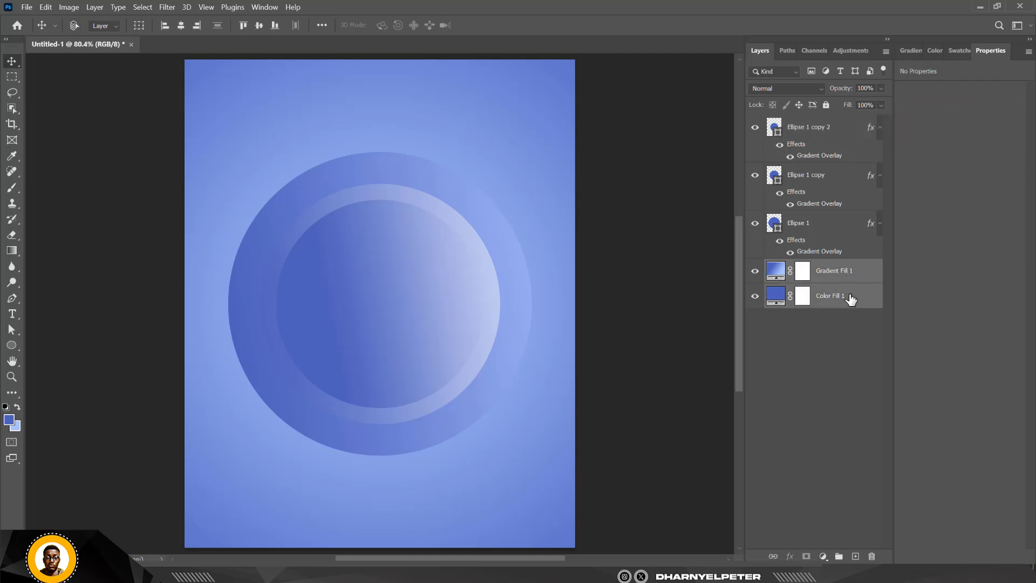
{"action": "key", "text": "ctrl+g"}
{"action": "right_click", "coordinate": [837, 274]}
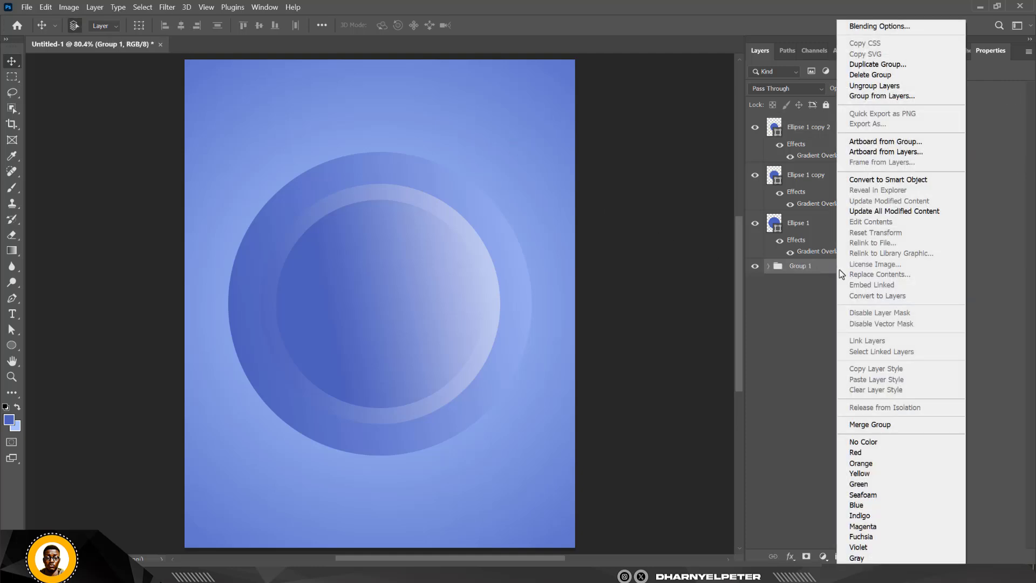
{"action": "left_click", "coordinate": [895, 180]}
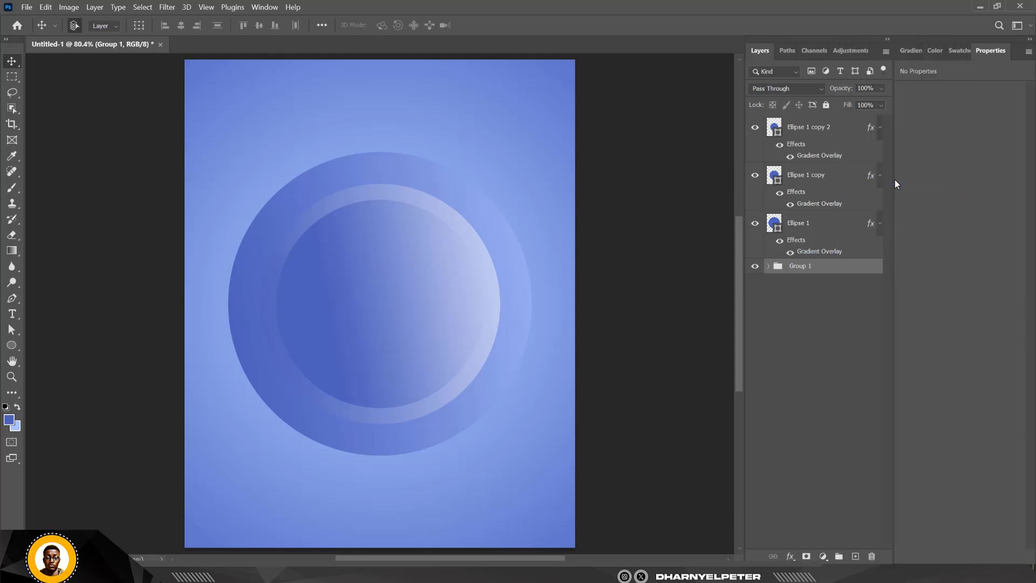
Apply Add Noise at about 10.59% to the background smart object.
{"action": "left_click", "coordinate": [168, 7]}
{"action": "mouse_move", "coordinate": [213, 186]}
{"action": "left_click", "coordinate": [327, 185]}
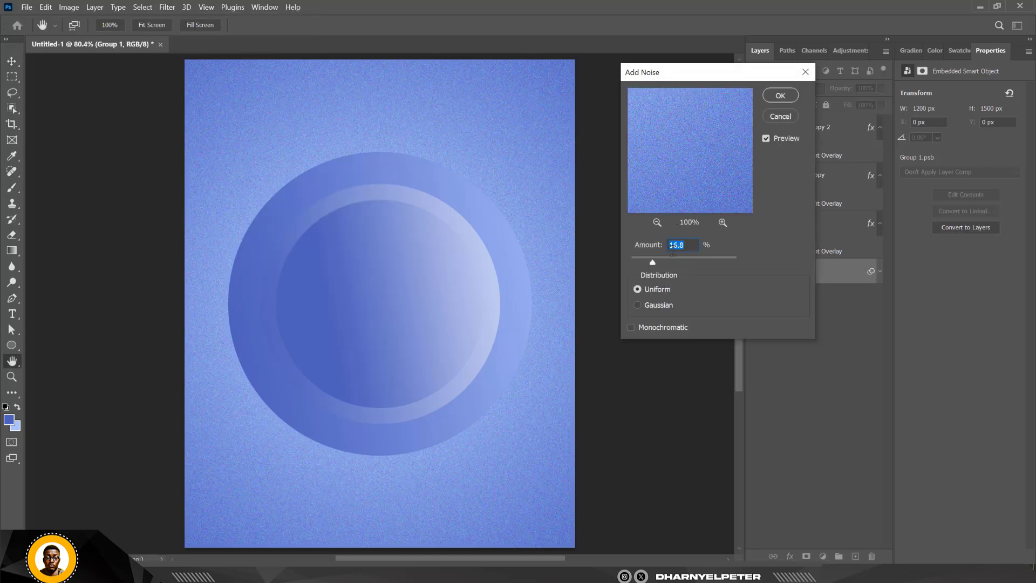
{"action": "left_click_drag", "start_coordinate": [646, 261], "coordinate": [637, 258]}
{"action": "left_click", "coordinate": [781, 96]}
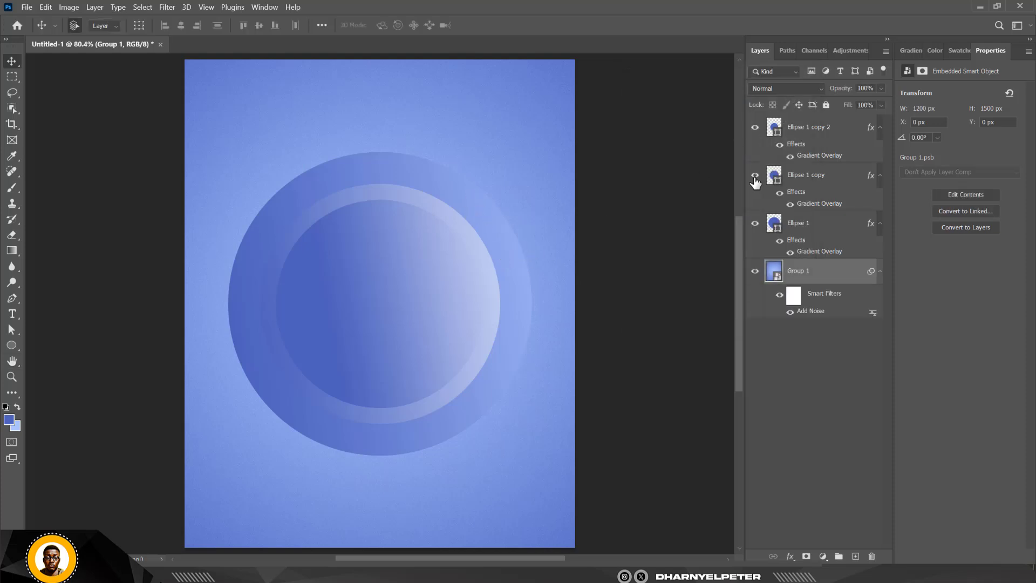
Group the three Ellipse layers and name the group GRADIENT SHAPES.
{"action": "left_click", "coordinate": [827, 223]}
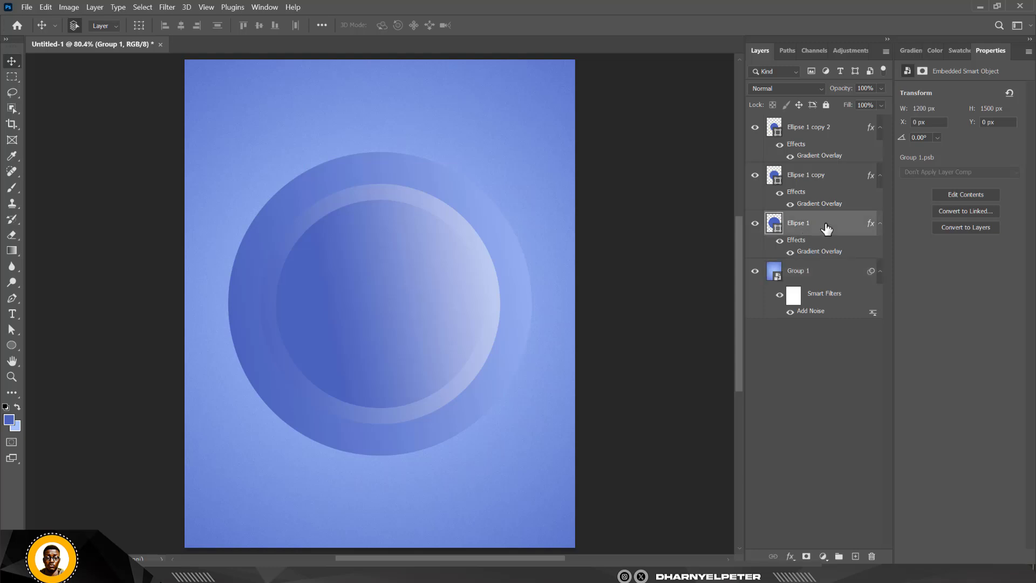
{"action": "left_click", "coordinate": [814, 129]}
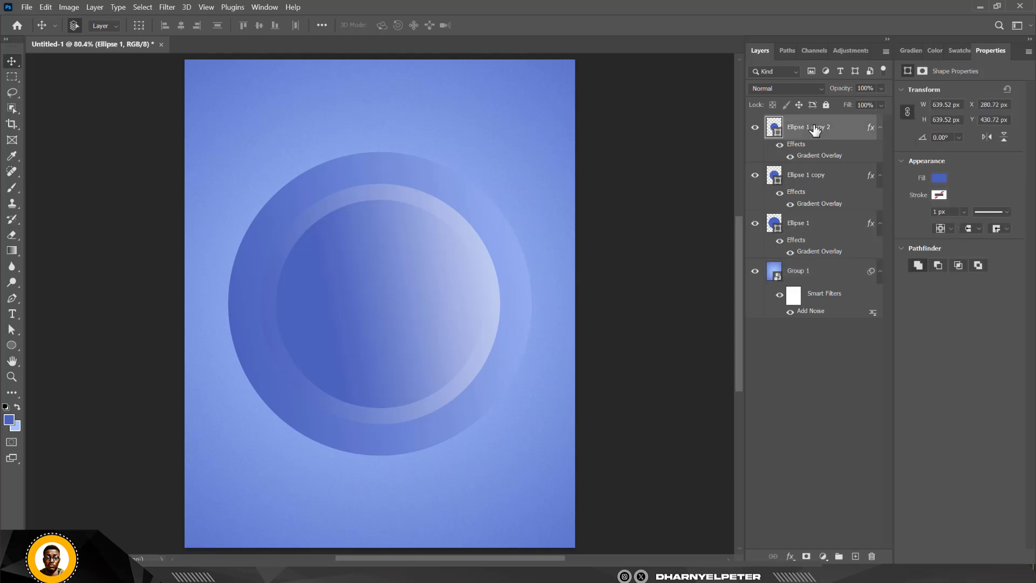
{"action": "left_click", "coordinate": [826, 227], "text": "shift"}
{"action": "key", "text": "ctrl+g"}
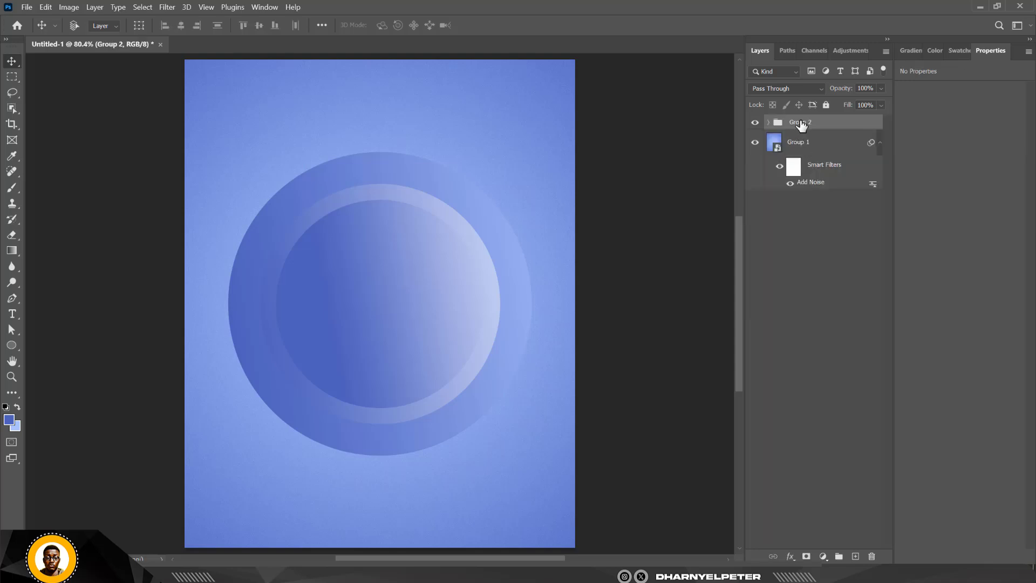
{"action": "double_click", "coordinate": [801, 123]}
{"action": "type", "text": "GRADIENT SHAPES"}
{"action": "key", "text": "Return"}
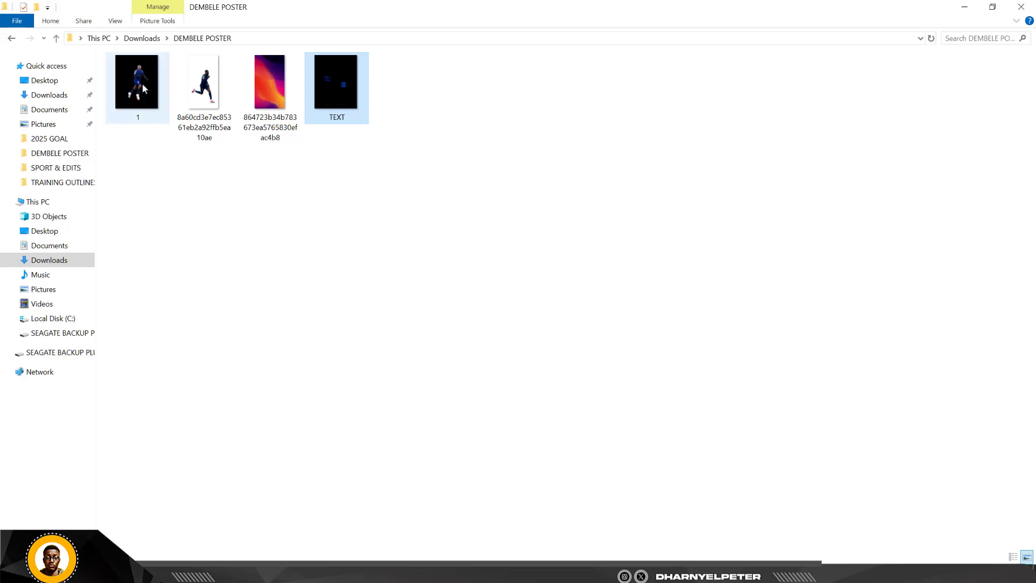
Drag player image 1 from the poster folder onto the poster as layer 1 above GRADIENT SHAPES.
{"action": "left_click", "coordinate": [138, 86]}
{"action": "left_click_drag", "start_coordinate": [138, 79], "coordinate": [388, 304]}
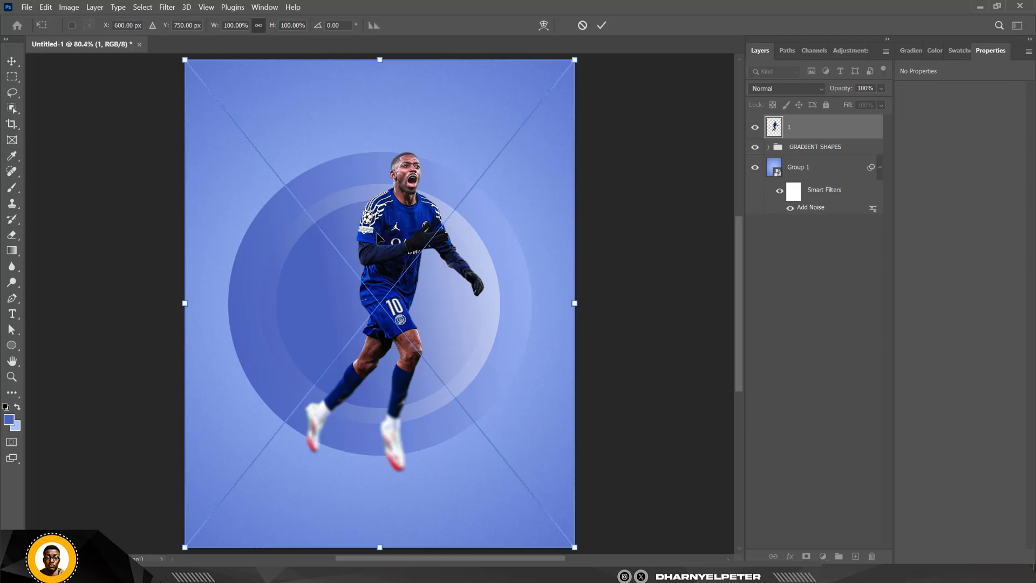
Commit player image 1 and position it over the circles at X 338, Y 382.
{"action": "left_click_drag", "start_coordinate": [400, 219], "coordinate": [398, 248]}
{"action": "key", "text": "Return"}
{"action": "scroll", "coordinate": [413, 260], "scroll_direction": "down", "scroll_amount": 2}
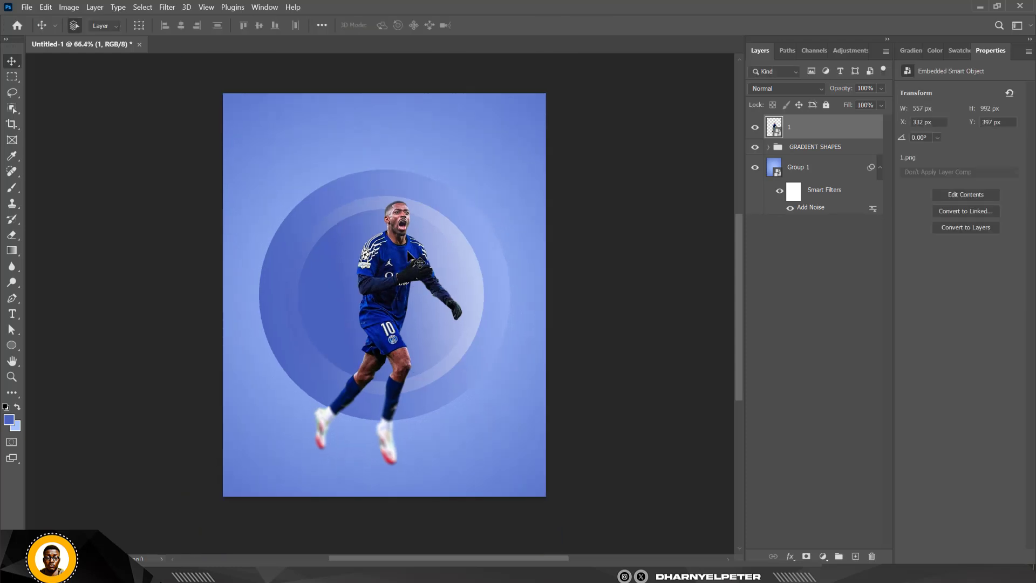
{"action": "scroll", "coordinate": [412, 260], "scroll_direction": "up", "scroll_amount": 1}
{"action": "mouse_move", "coordinate": [398, 256]}
{"action": "left_mouse_down"}
{"action": "mouse_move", "coordinate": [412, 245]}
{"action": "mouse_move", "coordinate": [412, 258]}
{"action": "left_mouse_up"}
{"action": "scroll", "coordinate": [380, 451], "scroll_direction": "up", "scroll_amount": 1}
{"action": "scroll", "coordinate": [324, 518], "scroll_direction": "up", "scroll_amount": 1}
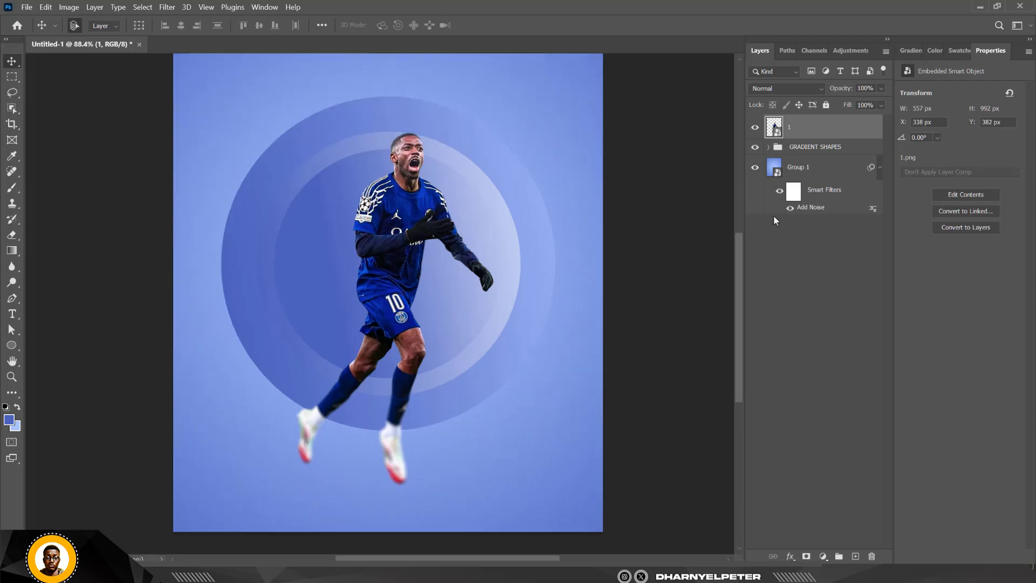
On a new layer above GRADIENT SHAPES, paint a dark navy dab under the player's foot with a soft 300 px brush.
{"action": "left_click", "coordinate": [849, 147]}
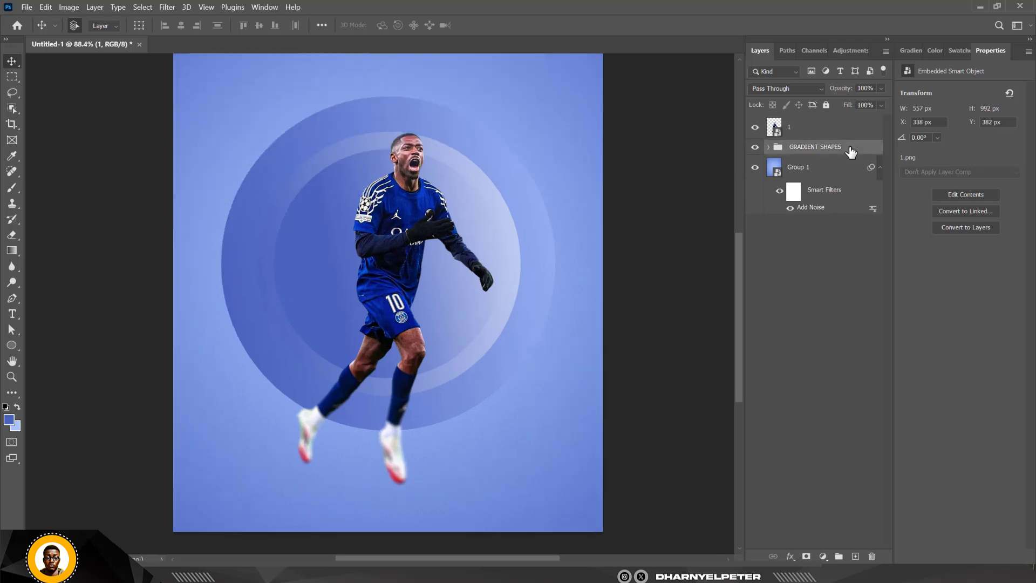
{"action": "left_click", "coordinate": [856, 556]}
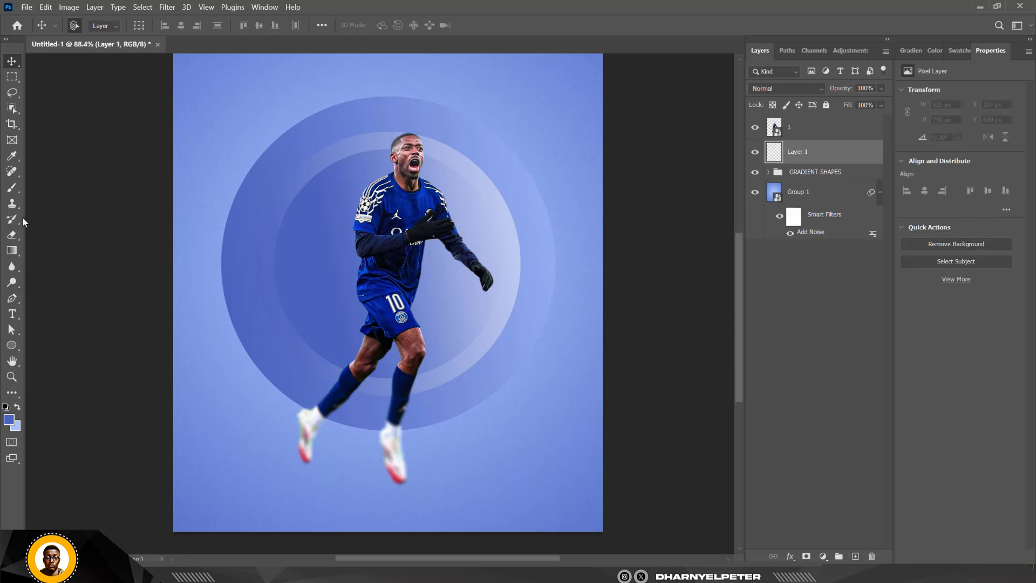
{"action": "left_click", "coordinate": [12, 189]}
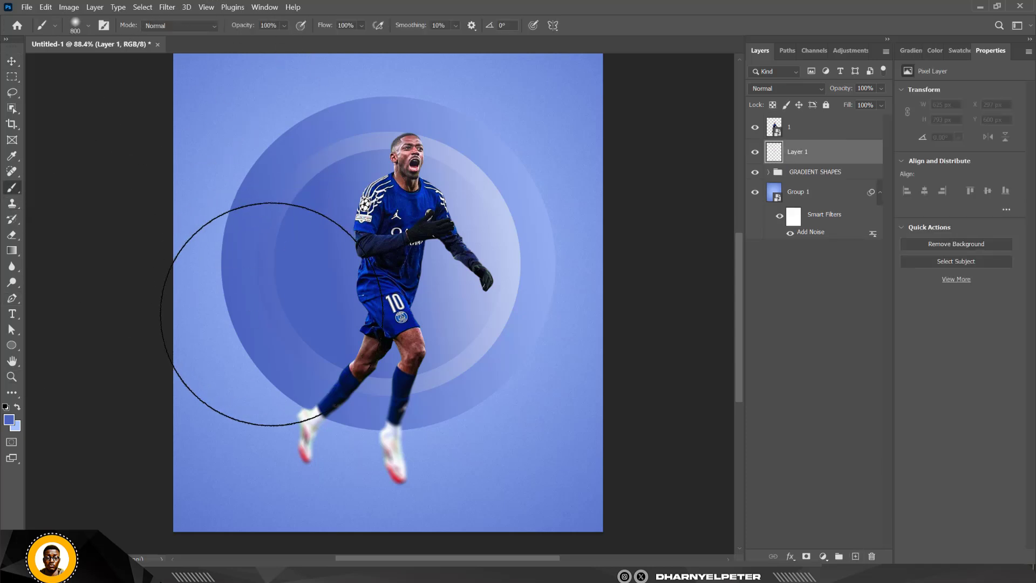
{"action": "key", "text": "bracketleft"}
{"action": "key", "text": "bracketleft"}
{"action": "key", "text": "bracketleft"}
{"action": "key", "text": "bracketleft"}
{"action": "key", "text": "bracketleft"}
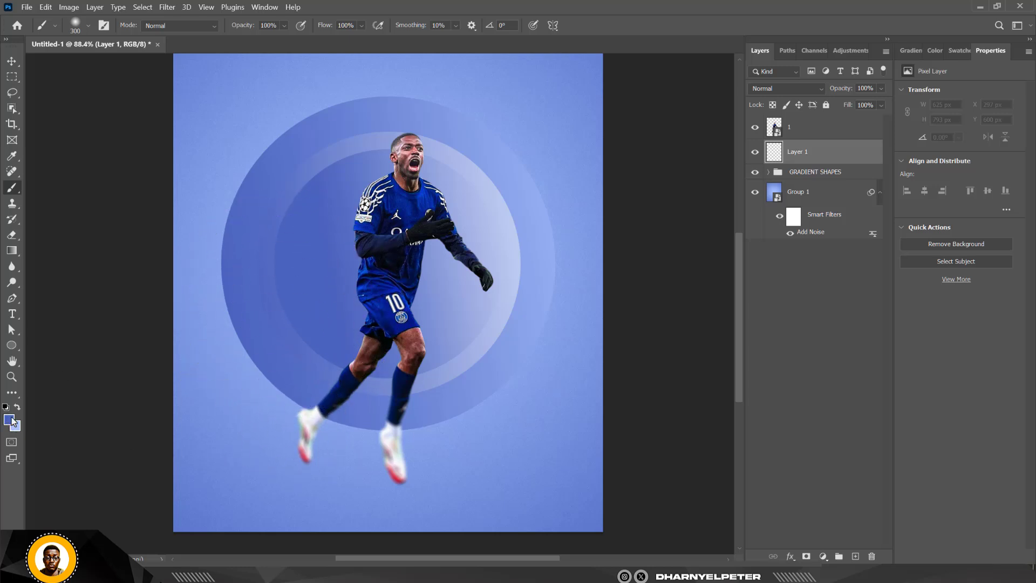
{"action": "left_click", "coordinate": [10, 419]}
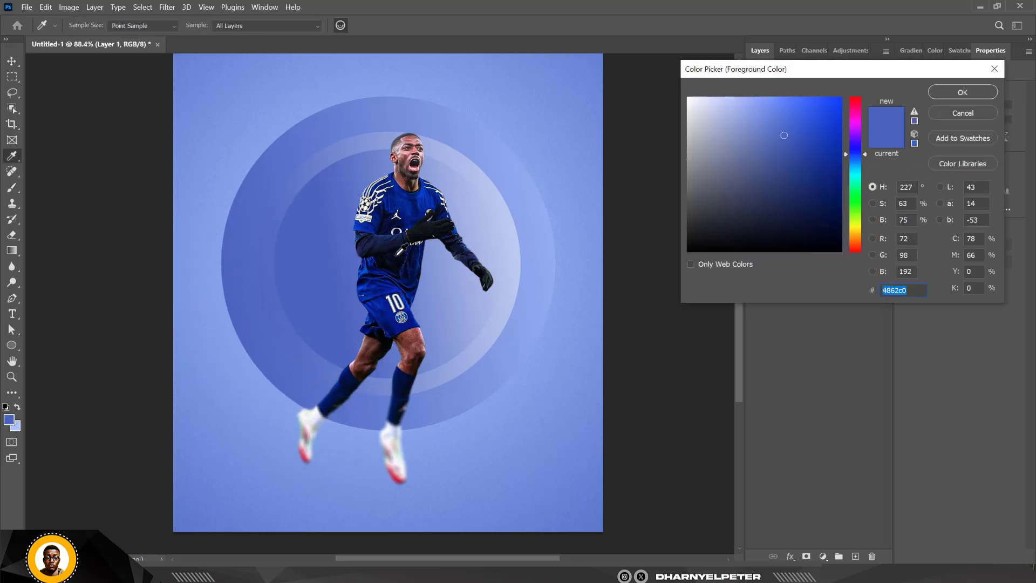
{"action": "left_click", "coordinate": [392, 253]}
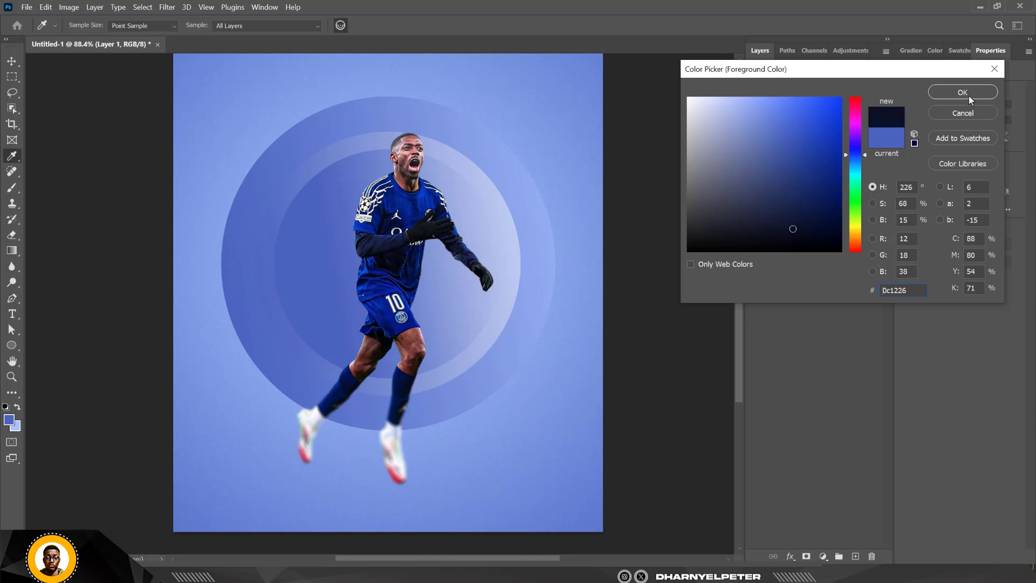
{"action": "key", "text": "Return"}
{"action": "key", "text": "b"}
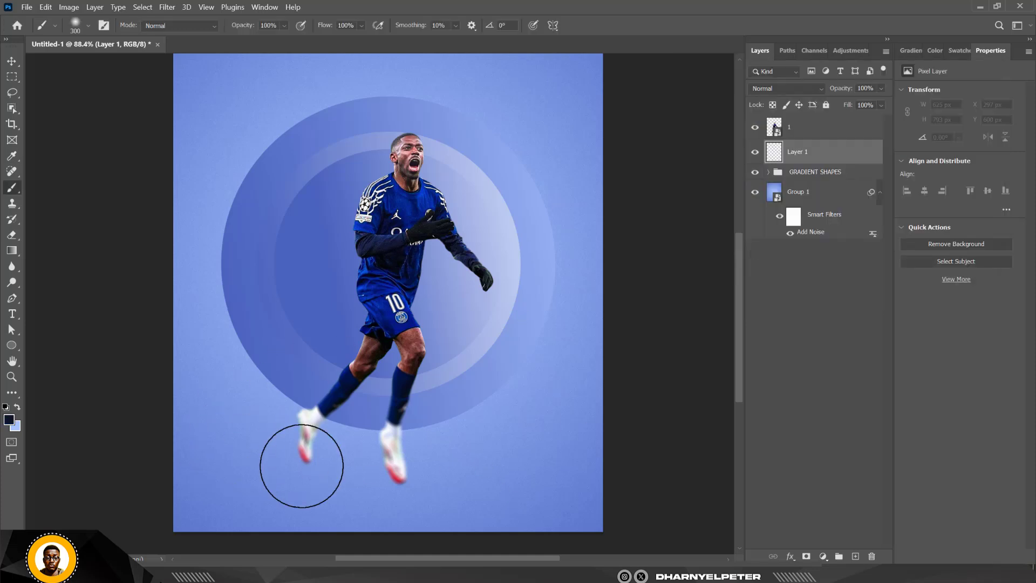
{"action": "left_click", "coordinate": [305, 457]}
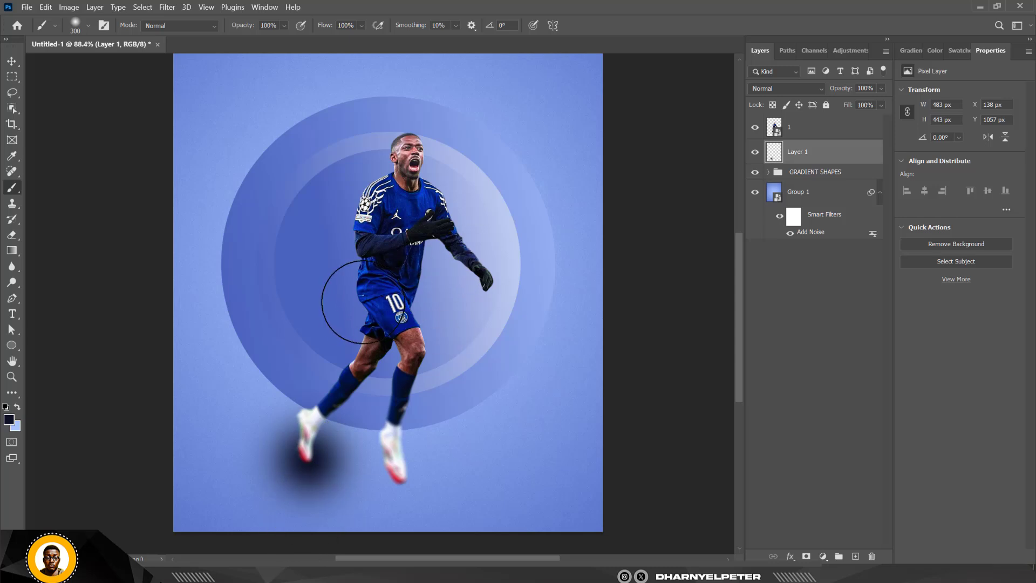
Squash the dab into a flat 474 × 76 px shadow at 45% opacity.
{"action": "key", "text": "ctrl+t"}
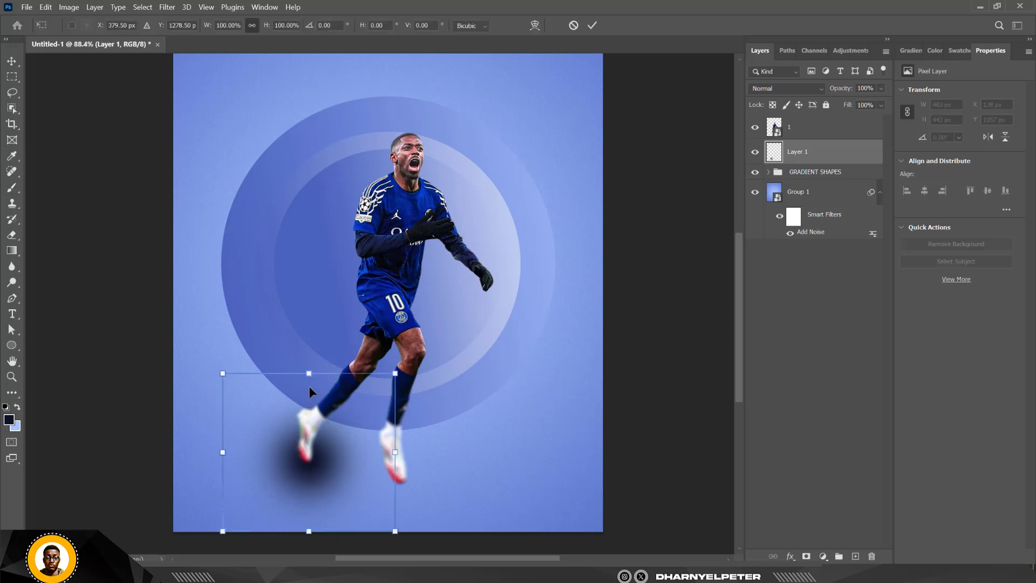
{"action": "left_click_drag", "start_coordinate": [312, 374], "coordinate": [325, 480]}
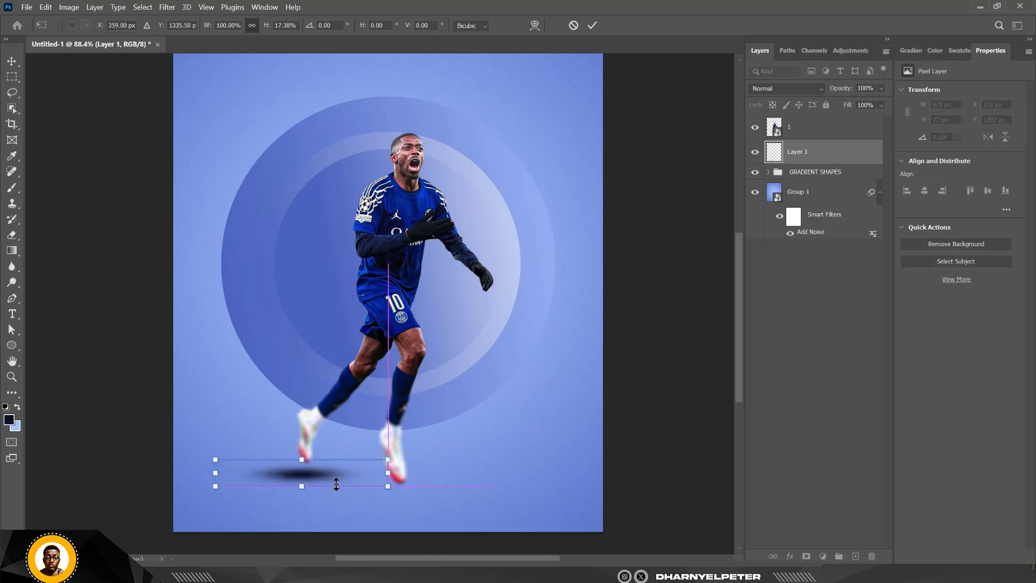
{"action": "key", "text": "Return"}
{"action": "key", "text": "b"}
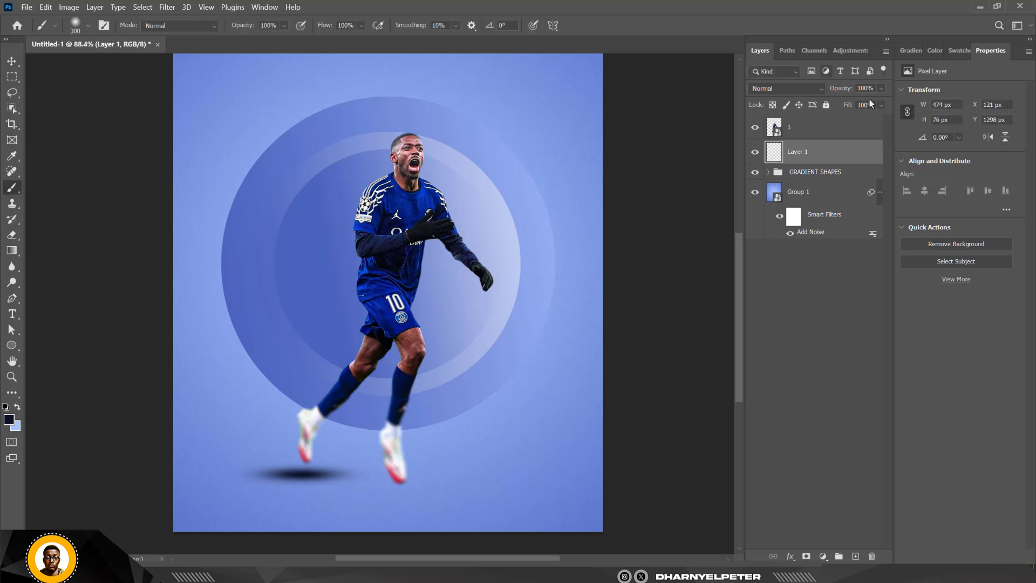
{"action": "left_click", "coordinate": [882, 89]}
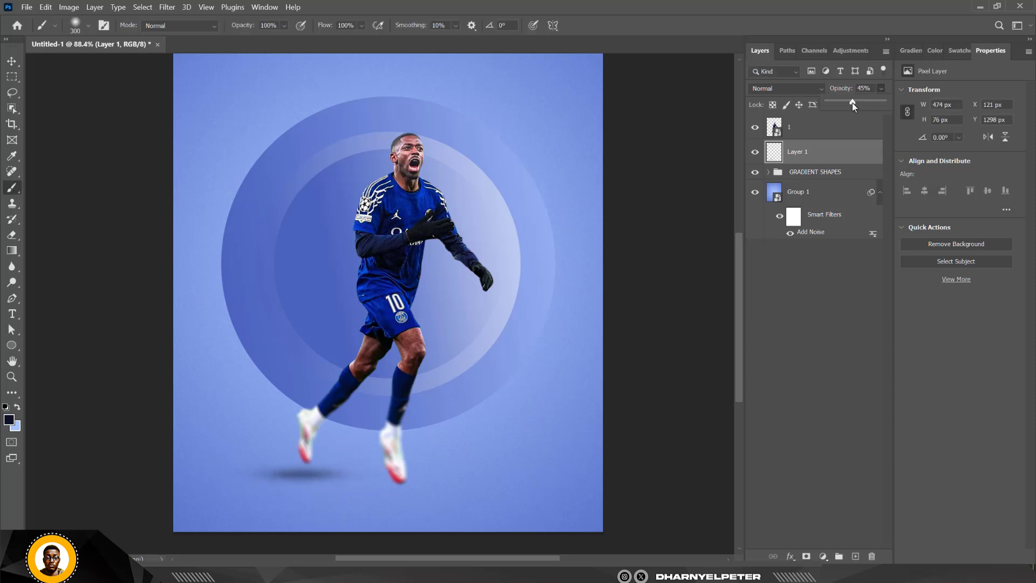
{"action": "key", "text": "v"}
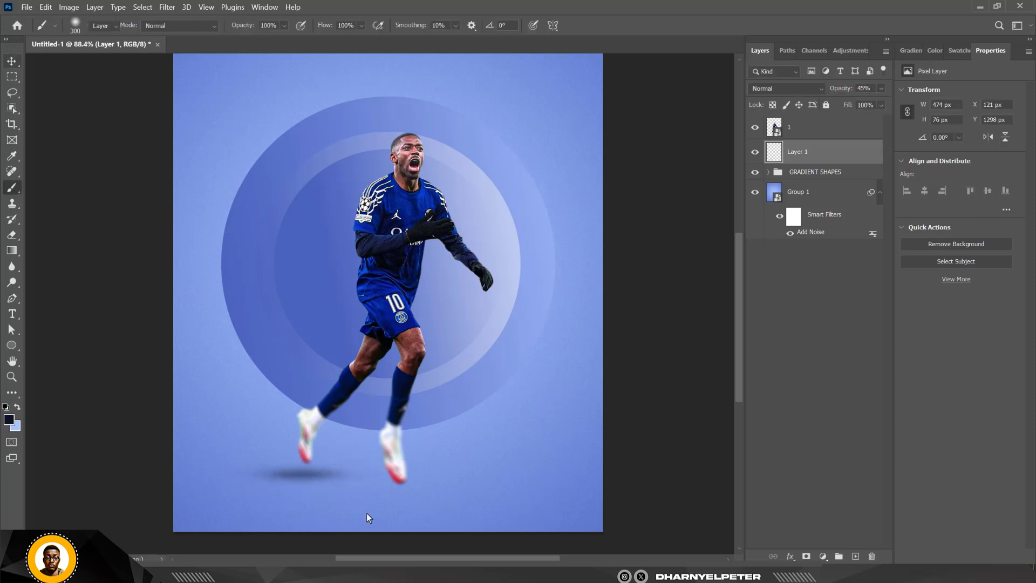
Duplicate the shadow under the other foot and nudge the player slightly right.
{"action": "left_click_drag", "start_coordinate": [300, 474], "coordinate": [399, 501]}
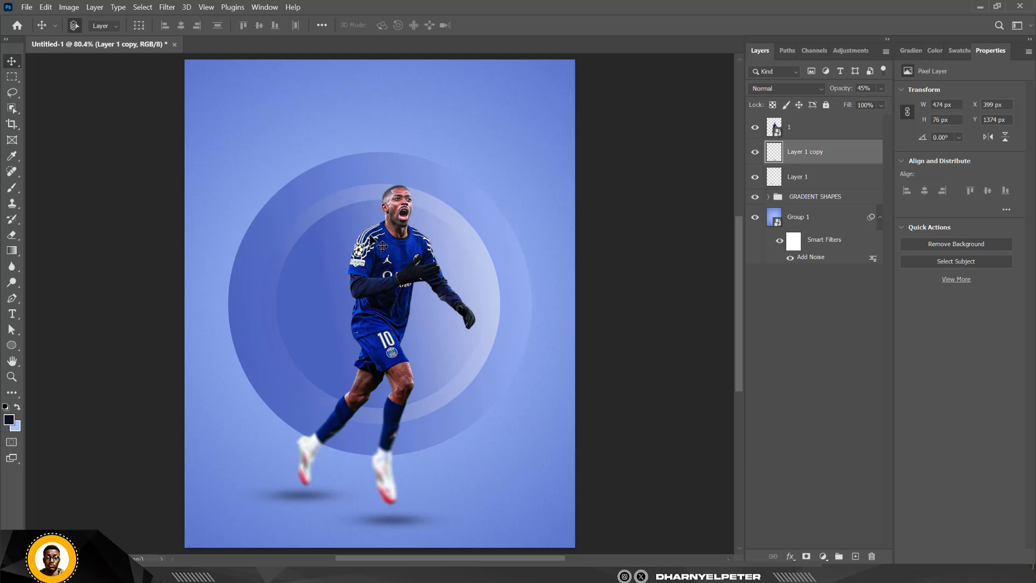
{"action": "left_click", "coordinate": [401, 244]}
{"action": "key", "text": "shift+Right"}
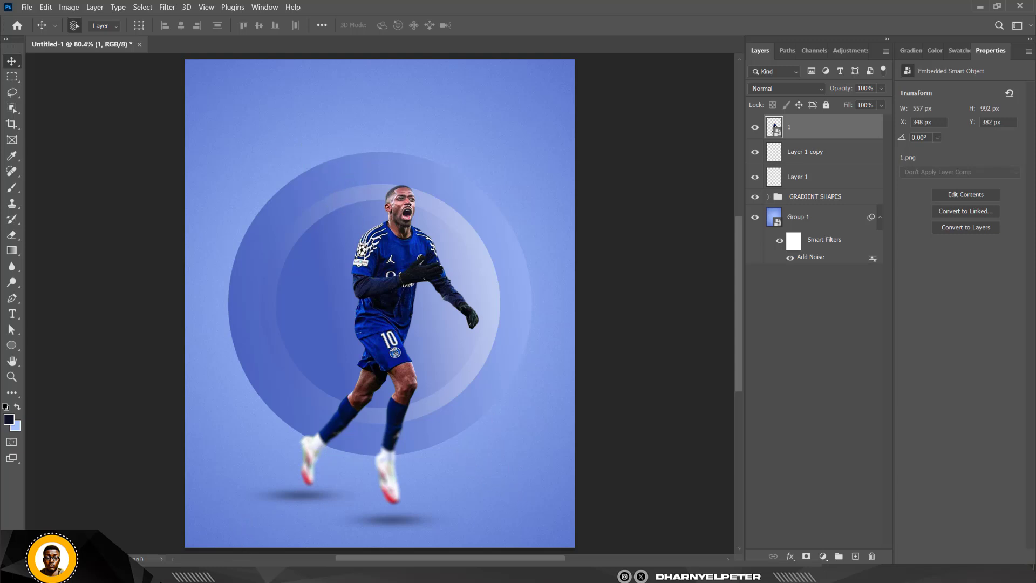
Group the player and both shadows into a group named IMAGE 1.
{"action": "left_click", "coordinate": [818, 180]}
{"action": "left_click", "coordinate": [837, 128], "text": "shift"}
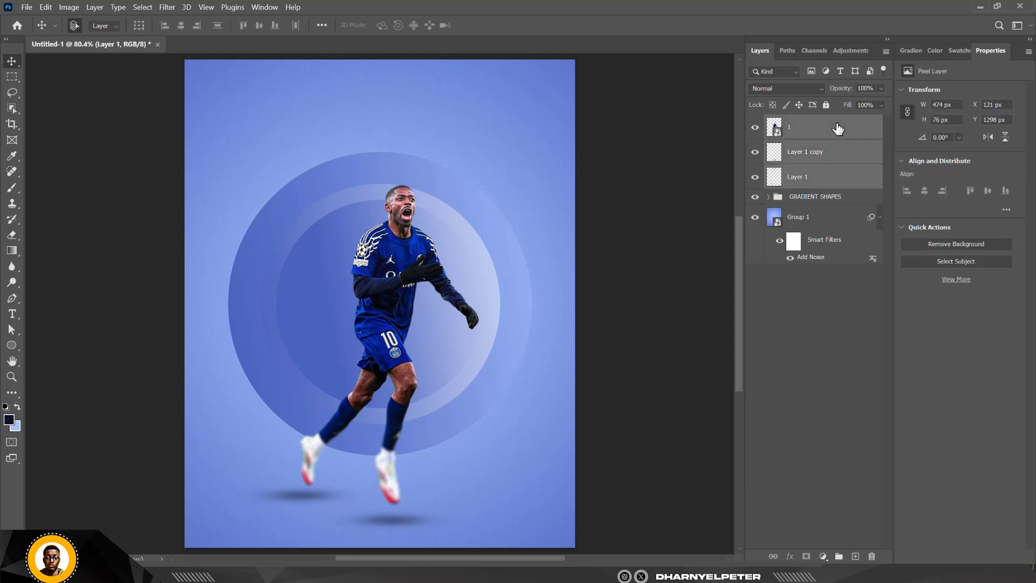
{"action": "key", "text": "ctrl+g"}
{"action": "double_click", "coordinate": [805, 123]}
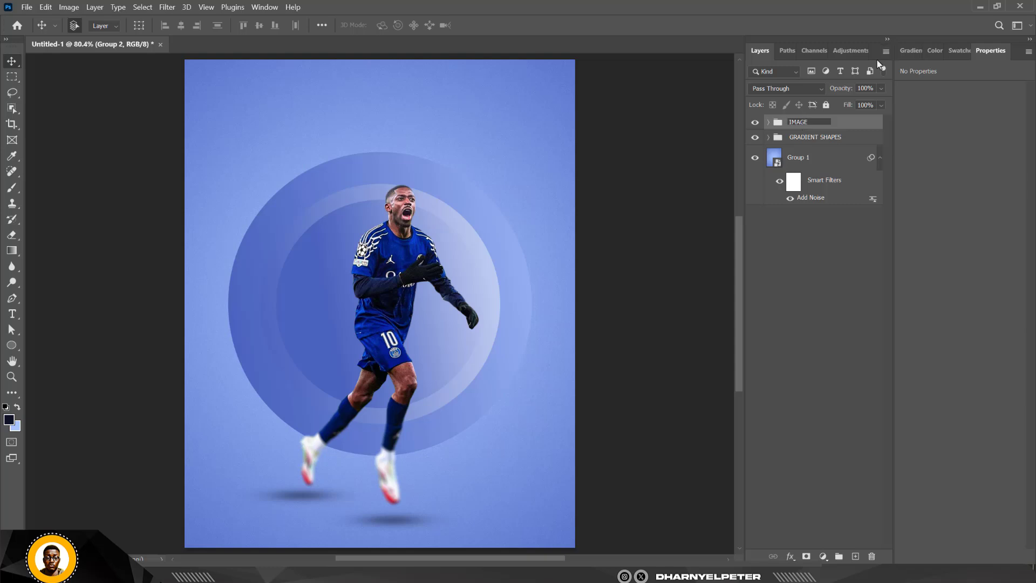
{"action": "key", "text": "Return"}
Drag the second player image from the poster folder onto the poster.
{"action": "left_click", "coordinate": [256, 573]}
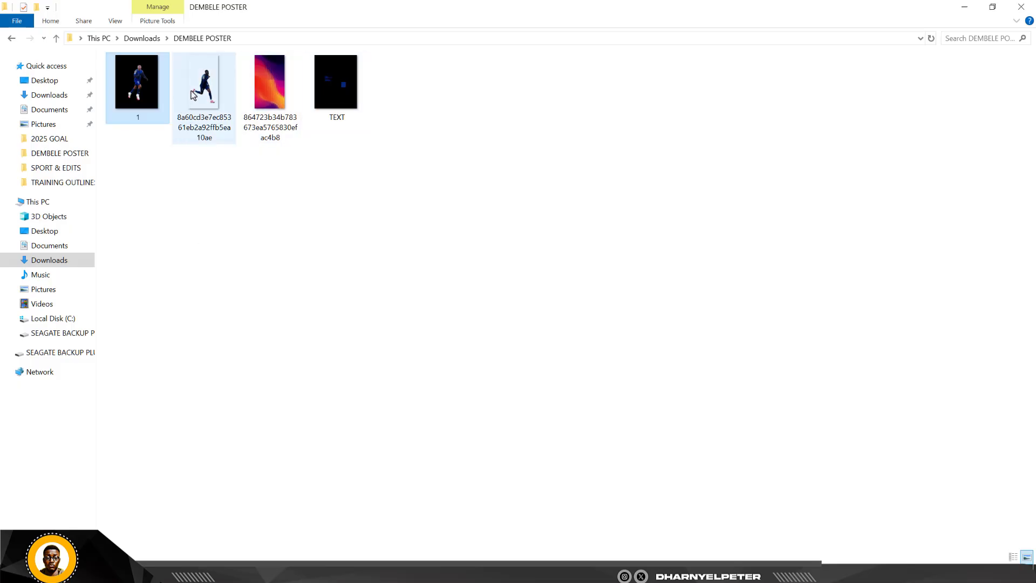
{"action": "left_click", "coordinate": [208, 93]}
{"action": "left_click_drag", "start_coordinate": [210, 81], "coordinate": [389, 151]}
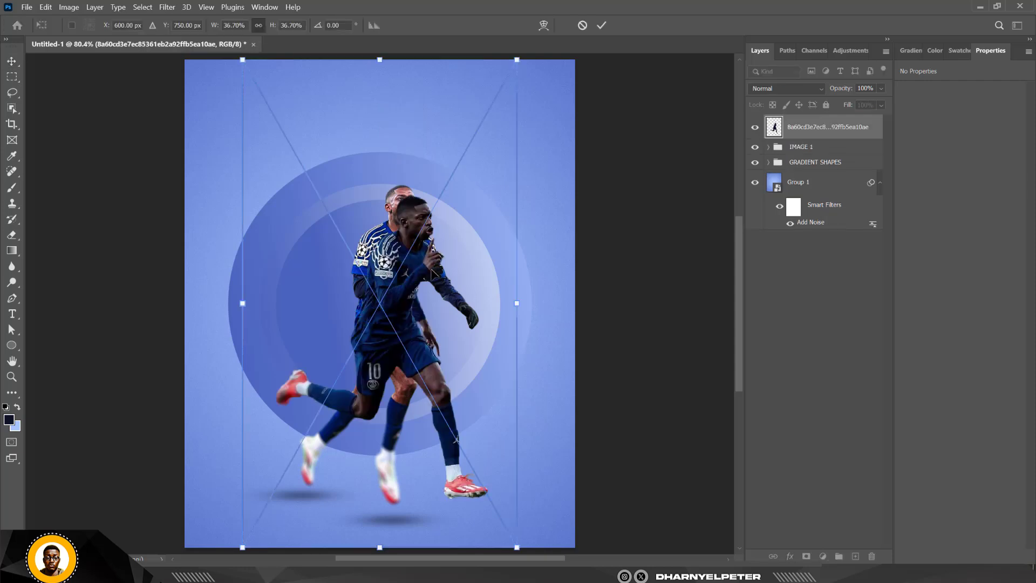
Flip the second player horizontally and place him right of centre at X 714, Y 435.
{"action": "left_click_drag", "start_coordinate": [443, 273], "coordinate": [502, 275]}
{"action": "right_click", "coordinate": [507, 257]}
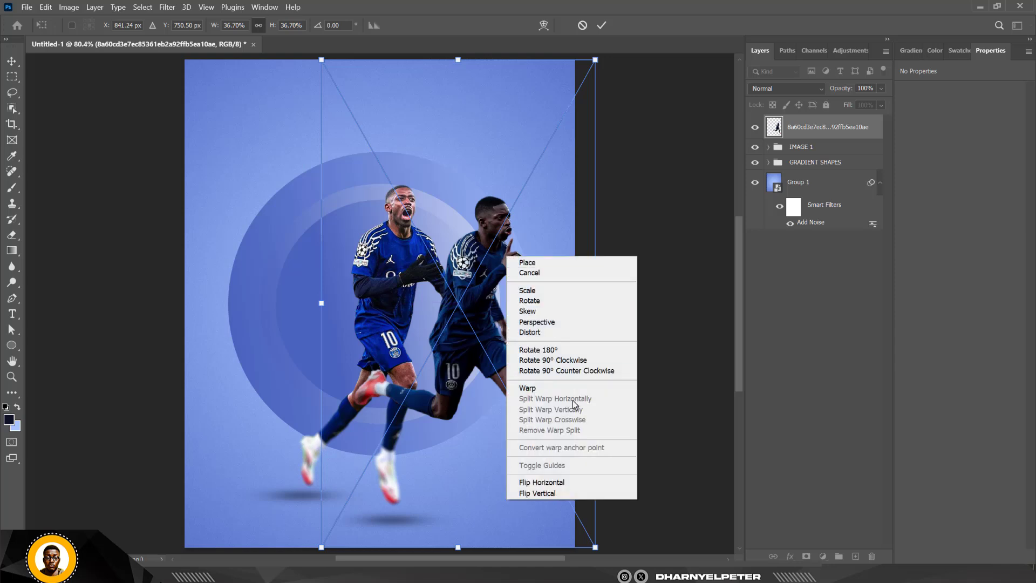
{"action": "left_click", "coordinate": [551, 482]}
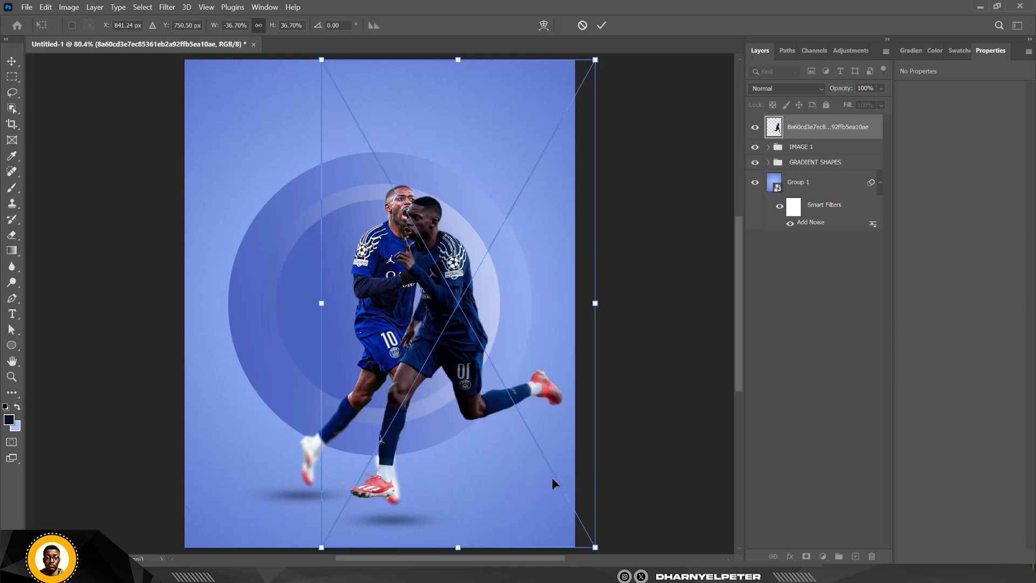
{"action": "mouse_move", "coordinate": [510, 341]}
{"action": "left_mouse_down"}
{"action": "mouse_move", "coordinate": [530, 333]}
{"action": "mouse_move", "coordinate": [521, 336]}
{"action": "mouse_move", "coordinate": [520, 323]}
{"action": "left_mouse_up"}
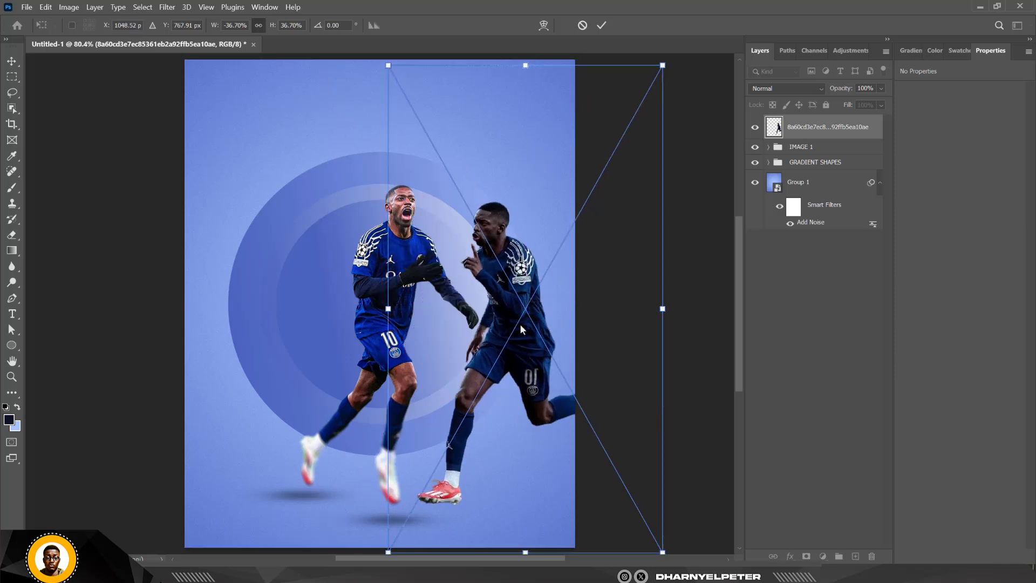
{"action": "key", "text": "Return"}
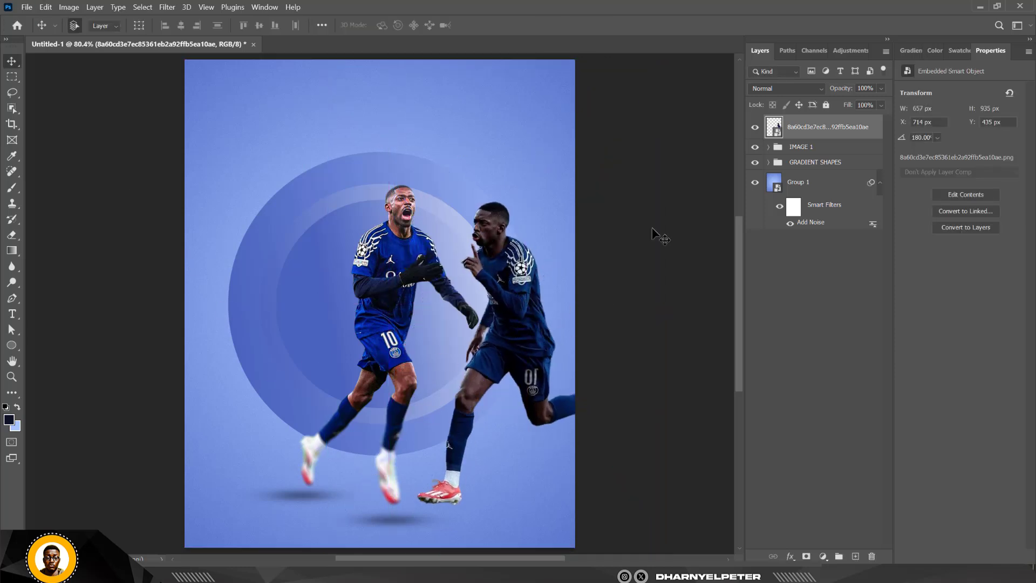
Apply a Camera Raw Filter with Highlights +100, Whites +46, Shadows +65 and Texture +48.
{"action": "left_click", "coordinate": [172, 8]}
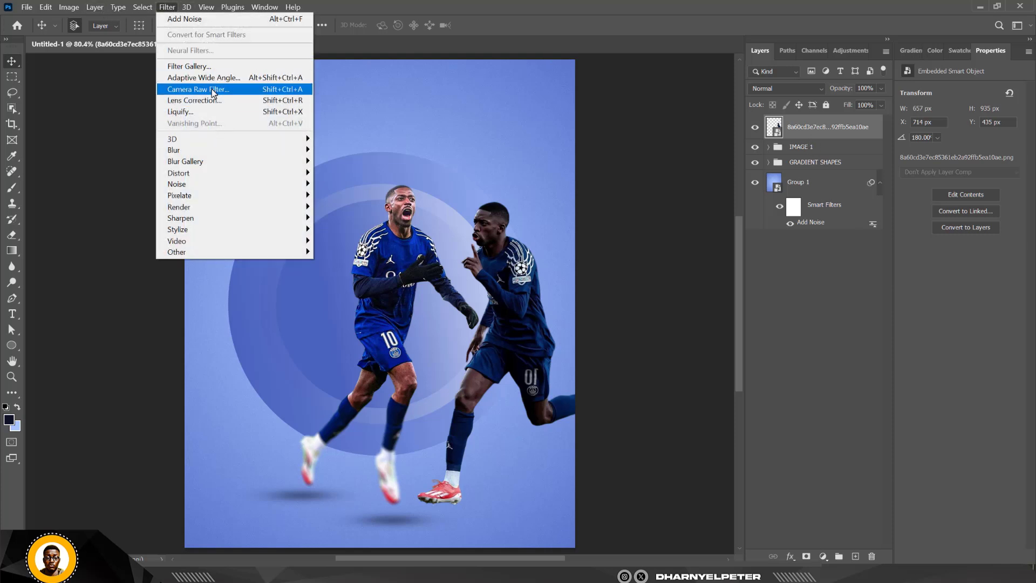
{"action": "left_click", "coordinate": [211, 89]}
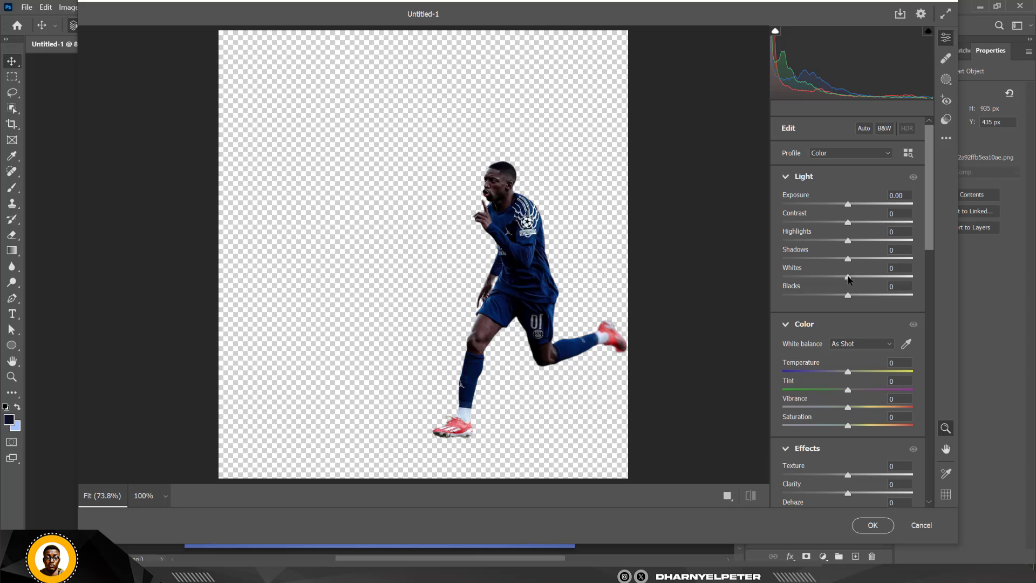
{"action": "left_click_drag", "start_coordinate": [849, 279], "coordinate": [873, 279]}
{"action": "left_click_drag", "start_coordinate": [849, 241], "coordinate": [905, 243]}
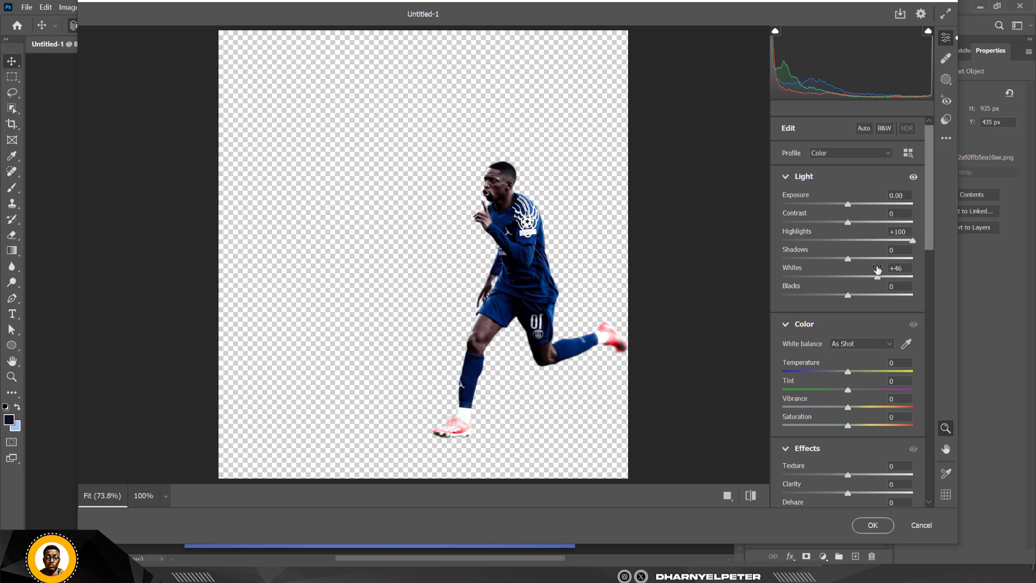
{"action": "left_click_drag", "start_coordinate": [850, 262], "coordinate": [892, 263]}
{"action": "left_click_drag", "start_coordinate": [848, 477], "coordinate": [878, 477]}
{"action": "left_click", "coordinate": [870, 523]}
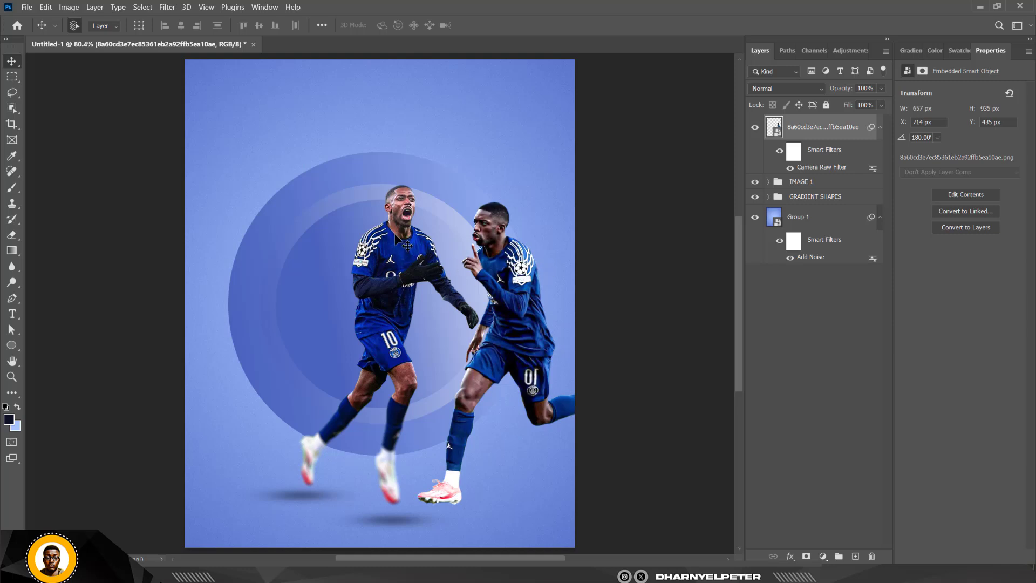
Scale the right player up to 1121 × 1594 px and move him to X 763, Y 173.
{"action": "scroll", "coordinate": [486, 200], "scroll_direction": "down", "scroll_amount": 1}
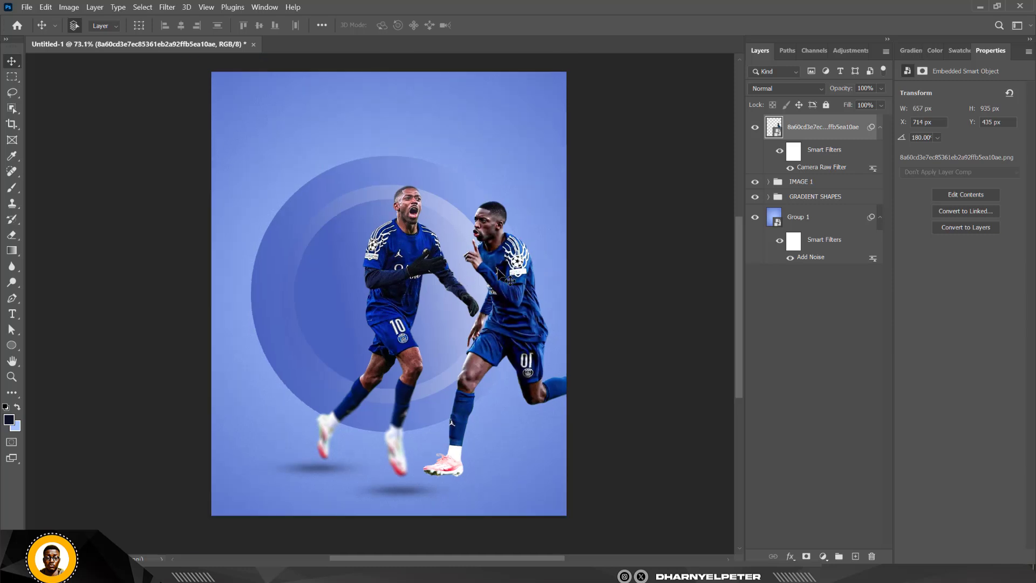
{"action": "left_click_drag", "start_coordinate": [510, 270], "coordinate": [548, 267]}
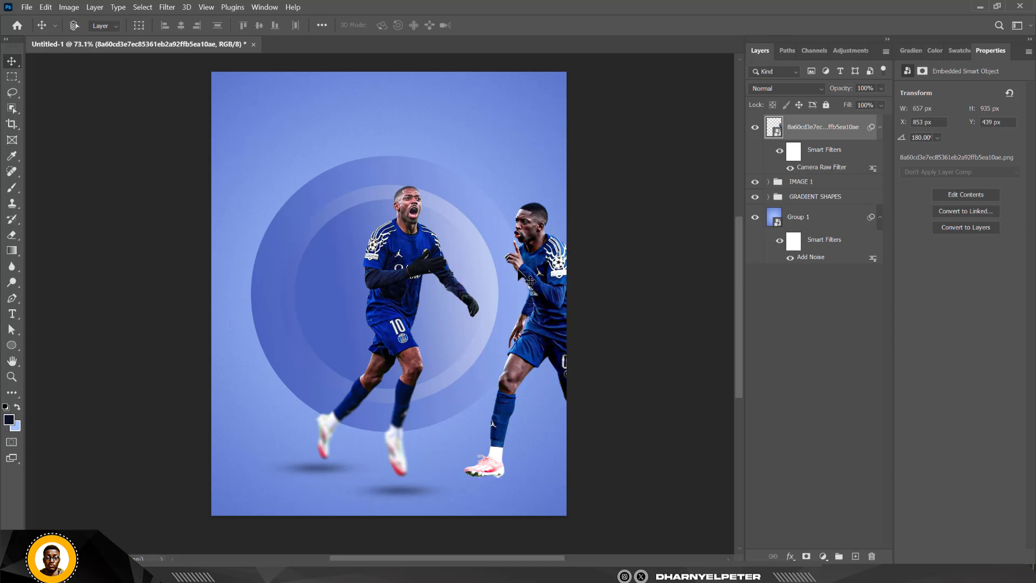
{"action": "key", "text": "ctrl+t"}
{"action": "scroll", "coordinate": [510, 254], "scroll_direction": "down", "scroll_amount": 4}
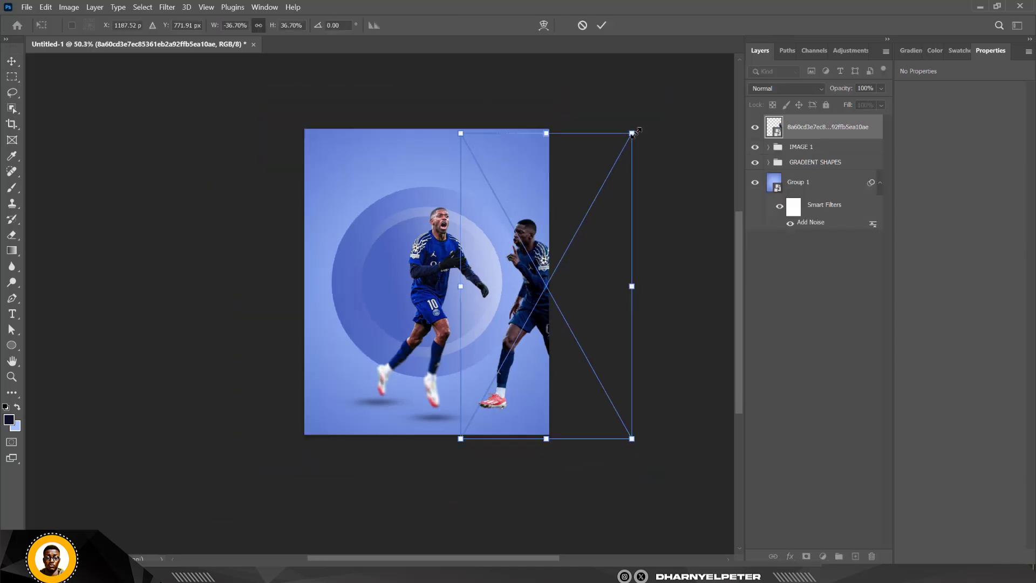
{"action": "left_click_drag", "start_coordinate": [632, 133], "coordinate": [681, 49]}
{"action": "left_click_drag", "start_coordinate": [522, 352], "coordinate": [549, 338]}
{"action": "scroll", "coordinate": [598, 411], "scroll_direction": "down", "scroll_amount": 2}
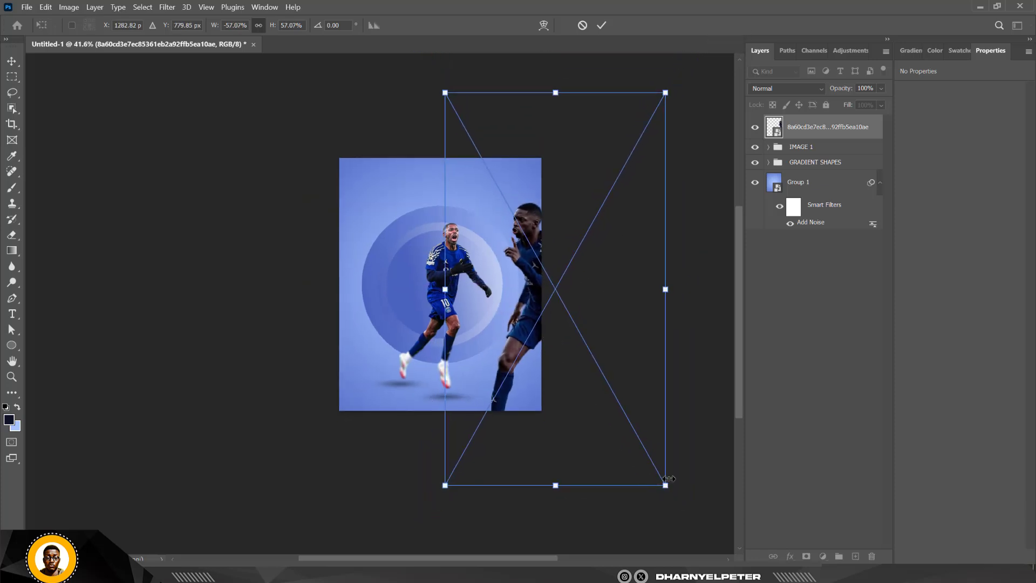
{"action": "left_click_drag", "start_coordinate": [670, 488], "coordinate": [679, 507]}
{"action": "key", "text": "Return"}
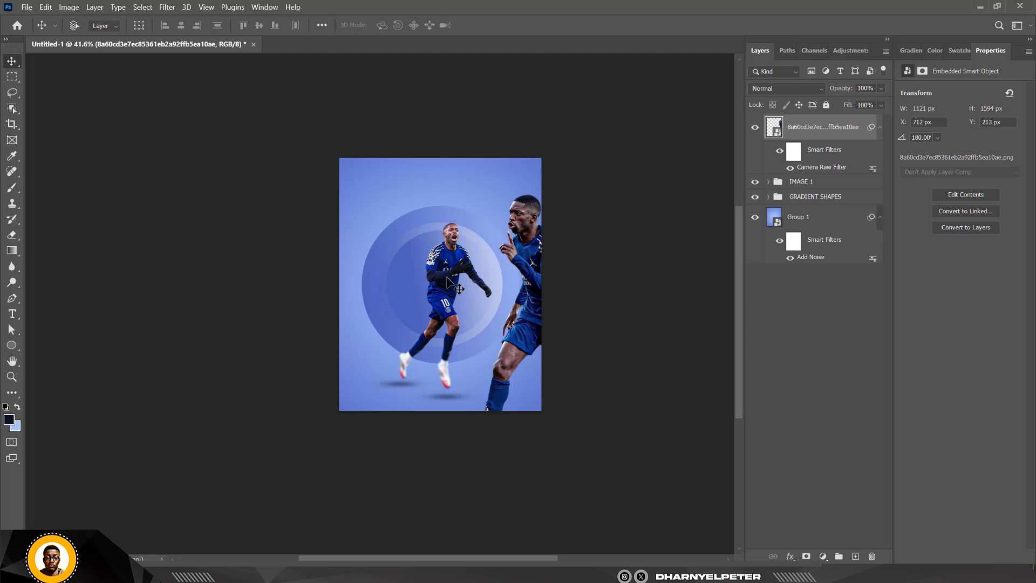
{"action": "key", "text": "ctrl+0"}
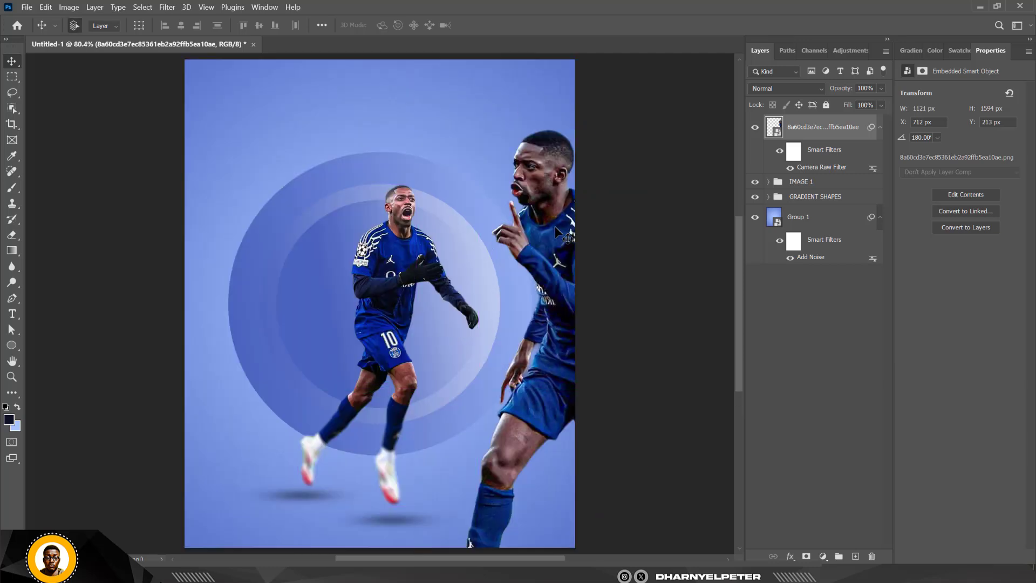
{"action": "left_click_drag", "start_coordinate": [549, 234], "coordinate": [569, 214]}
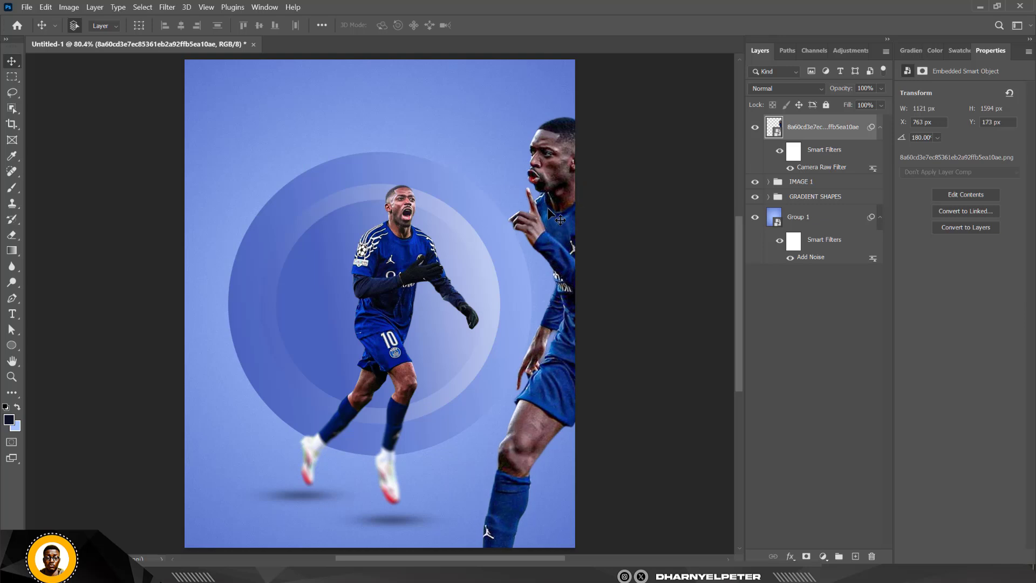
Apply a 4.8 px Gaussian Blur to the right player and duplicate his layer.
{"action": "left_click", "coordinate": [167, 8]}
{"action": "mouse_move", "coordinate": [198, 156]}
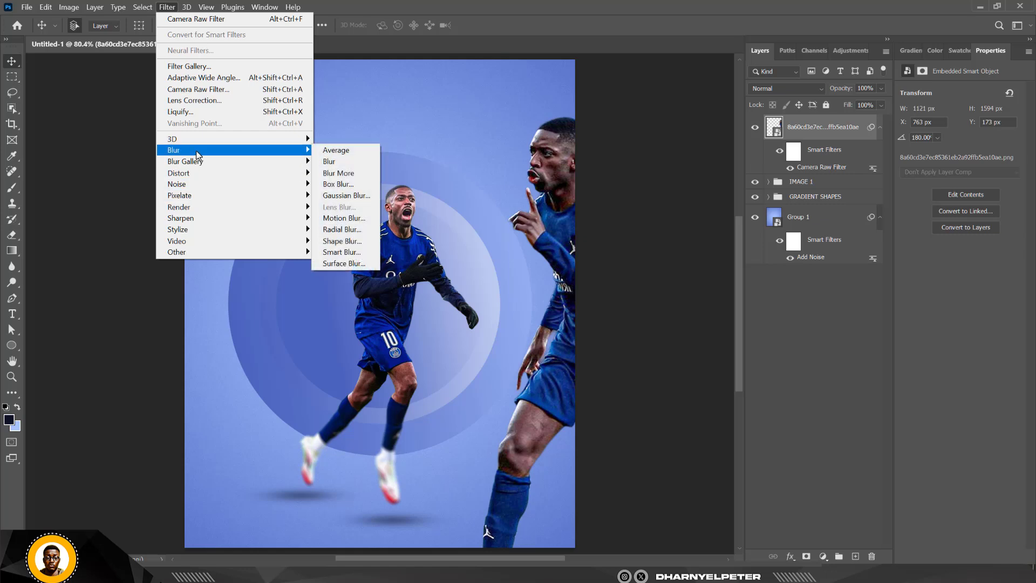
{"action": "left_click", "coordinate": [366, 196]}
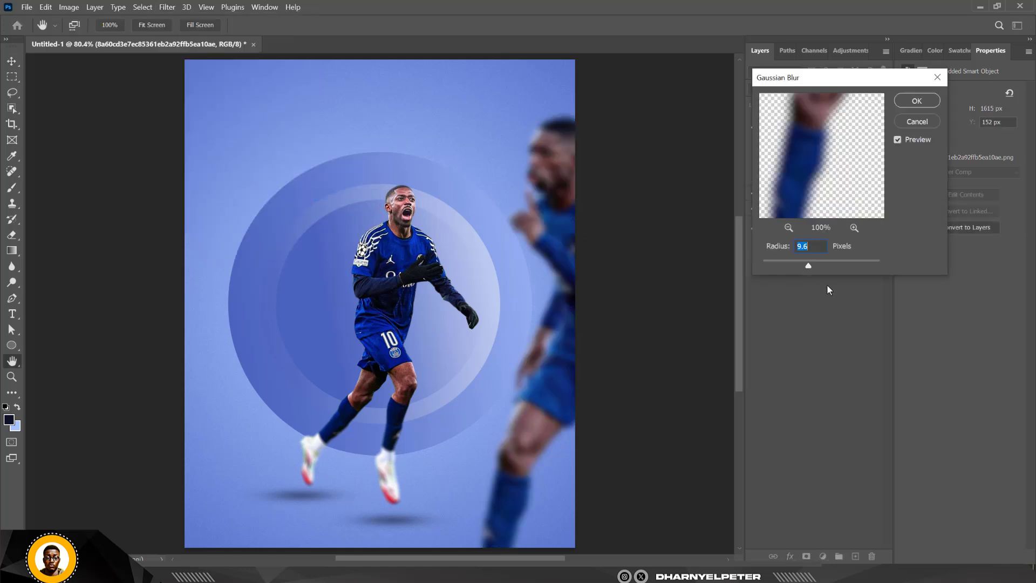
{"action": "left_click_drag", "start_coordinate": [806, 267], "coordinate": [792, 263]}
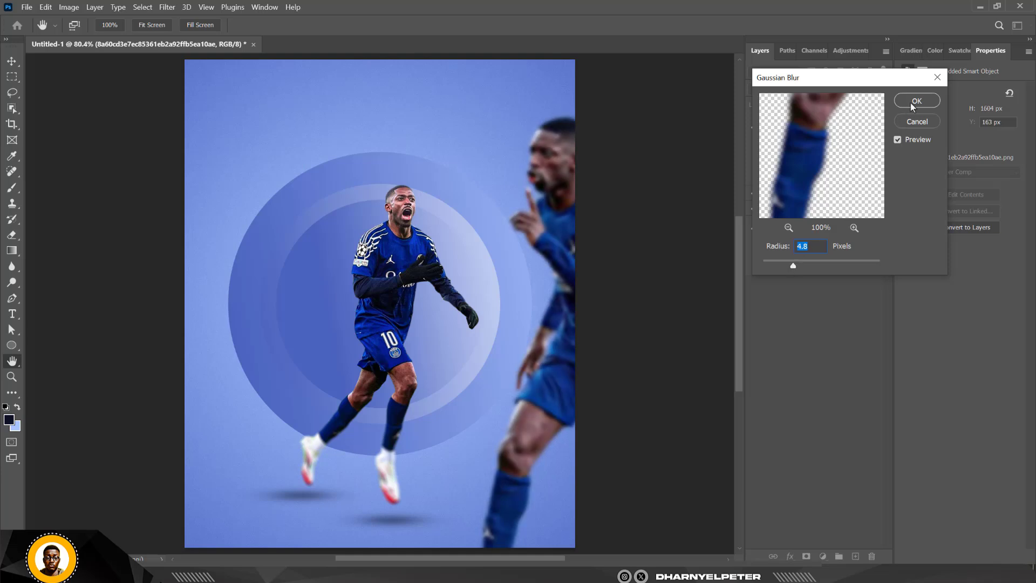
{"action": "key", "text": "Return"}
{"action": "scroll", "coordinate": [544, 216], "scroll_direction": "down", "scroll_amount": 4}
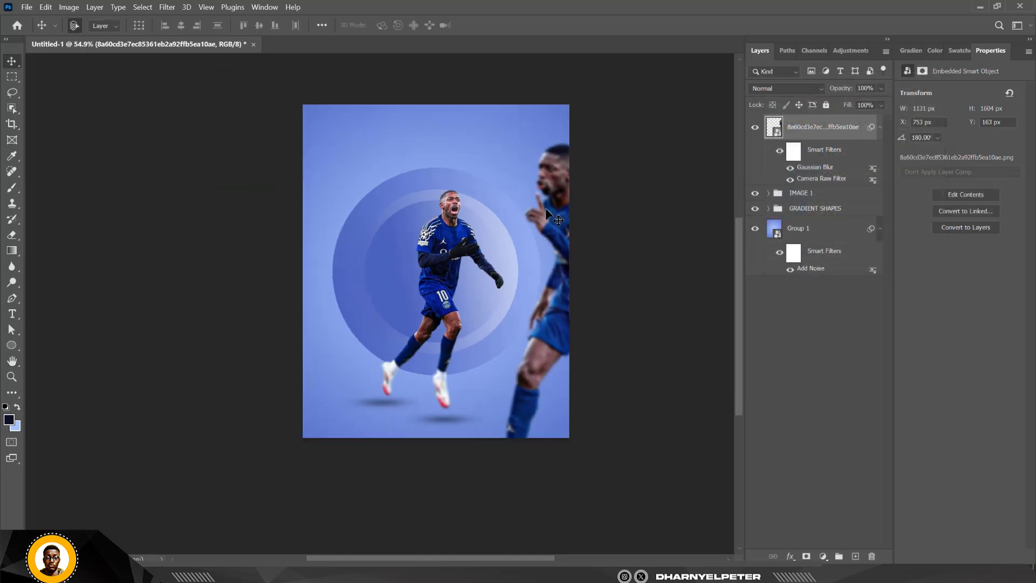
{"action": "scroll", "coordinate": [545, 216], "scroll_direction": "up", "scroll_amount": 2}
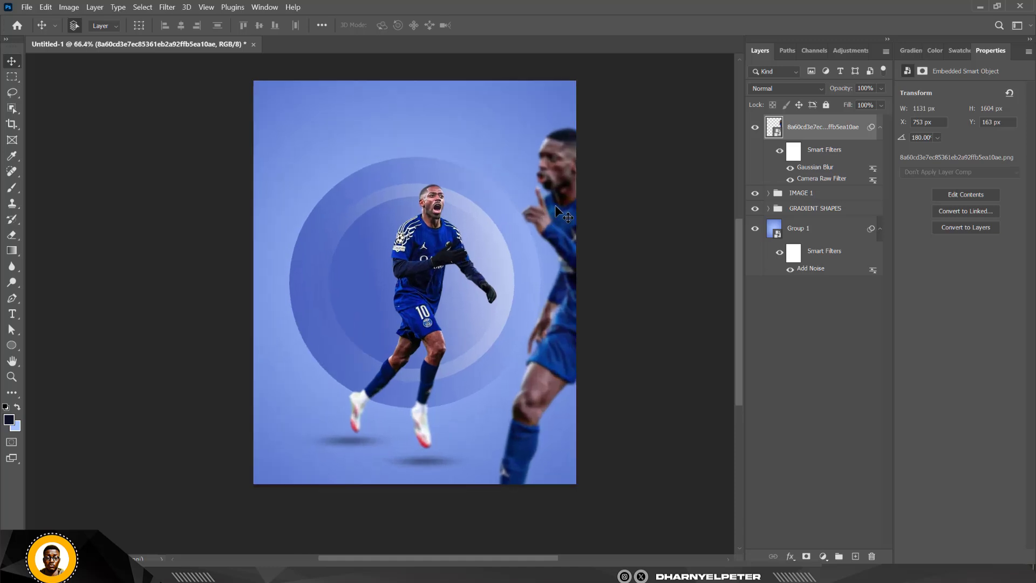
{"action": "left_click", "coordinate": [555, 202], "text": "alt"}
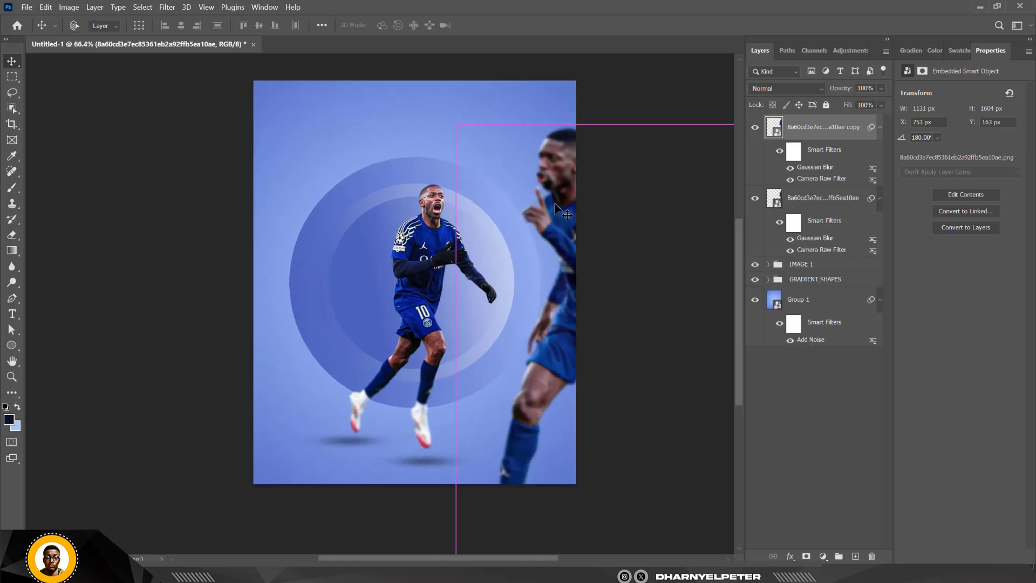
Flip the blurred copy horizontally, move it to the left edge and tilt it to -5.61°.
{"action": "key", "text": "ctrl+t"}
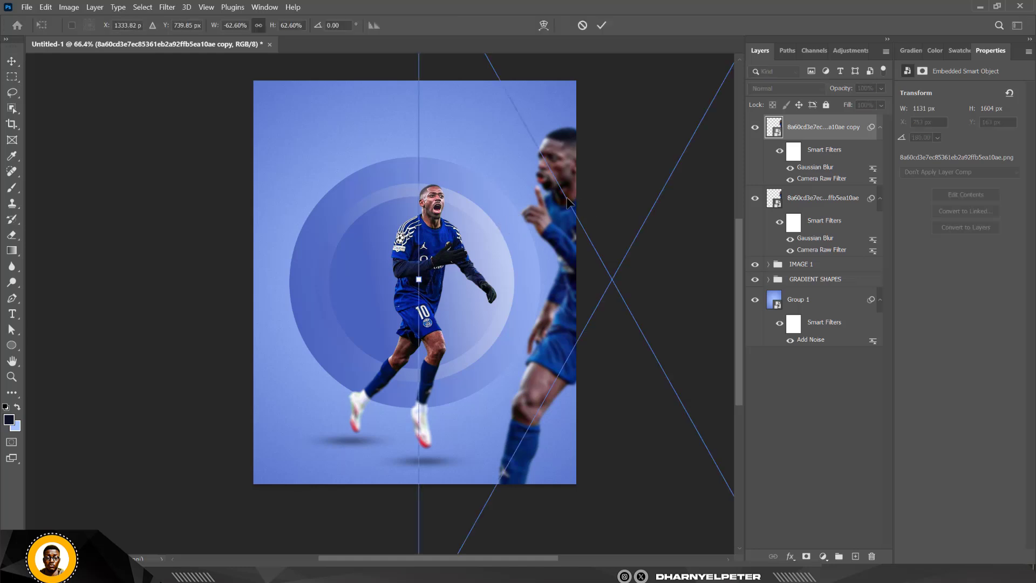
{"action": "right_click", "coordinate": [566, 198]}
{"action": "left_click", "coordinate": [602, 425]}
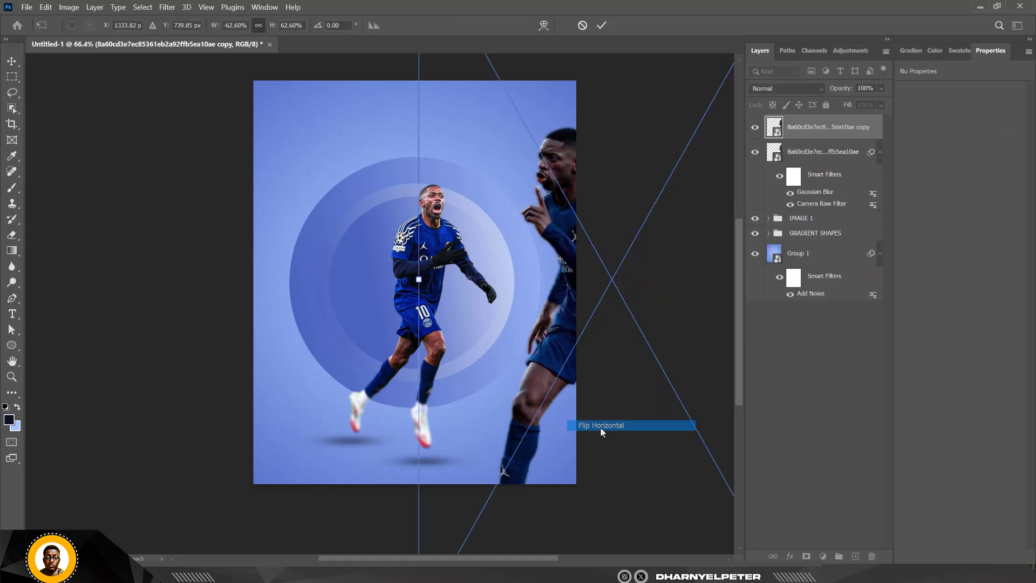
{"action": "left_click_drag", "start_coordinate": [571, 268], "coordinate": [158, 250]}
{"action": "left_click_drag", "start_coordinate": [428, 282], "coordinate": [421, 254]}
{"action": "key", "text": "ctrl+minus"}
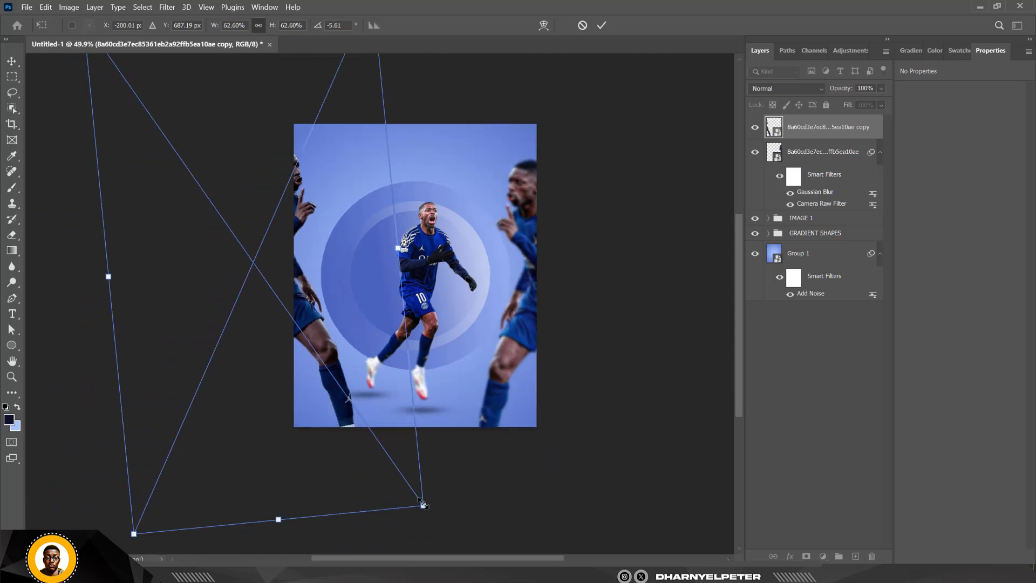
{"action": "left_click_drag", "start_coordinate": [423, 504], "coordinate": [453, 549]}
{"action": "left_click_drag", "start_coordinate": [314, 383], "coordinate": [527, 504]}
{"action": "left_click_drag", "start_coordinate": [462, 449], "coordinate": [327, 311]}
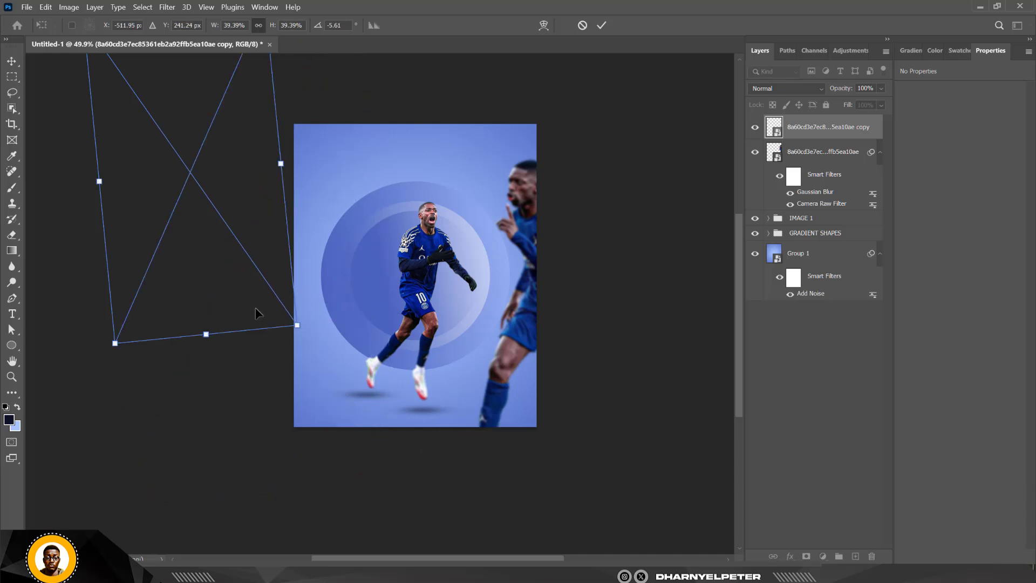
{"action": "key", "text": "Return"}
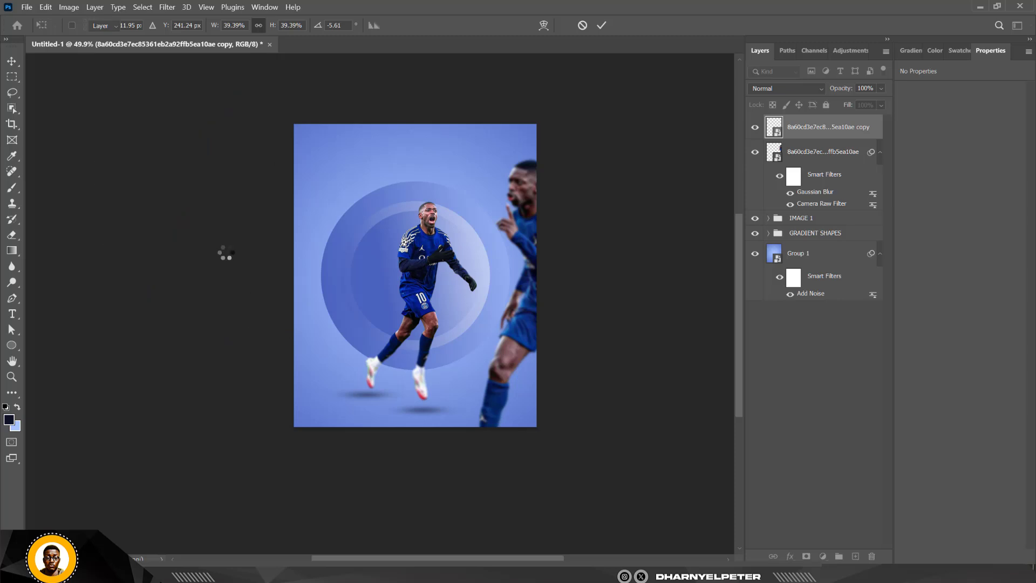
Reposition the copy on the left side and enlarge it to 1446 × 1944 px.
{"action": "key", "text": "ctrl+t"}
{"action": "left_click_drag", "start_coordinate": [289, 246], "coordinate": [380, 330]}
{"action": "scroll", "coordinate": [347, 384], "scroll_direction": "down", "scroll_amount": 2}
{"action": "left_click_drag", "start_coordinate": [380, 402], "coordinate": [478, 497]}
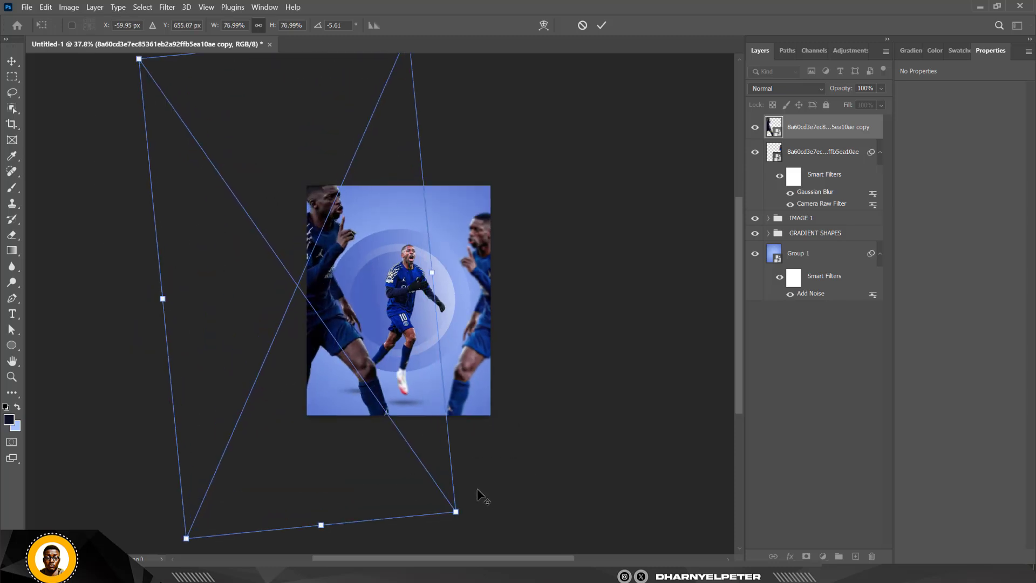
{"action": "key", "text": "Return"}
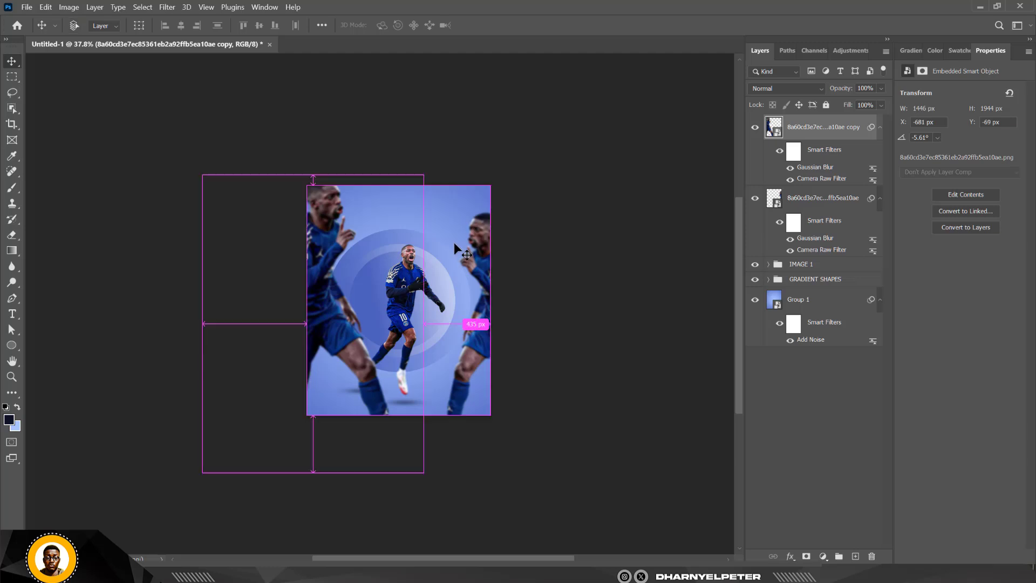
Raise the left player's Gaussian Blur to 7.2 px and shift him to X -764, Y -61.
{"action": "scroll", "coordinate": [455, 242], "scroll_direction": "up", "scroll_amount": 5}
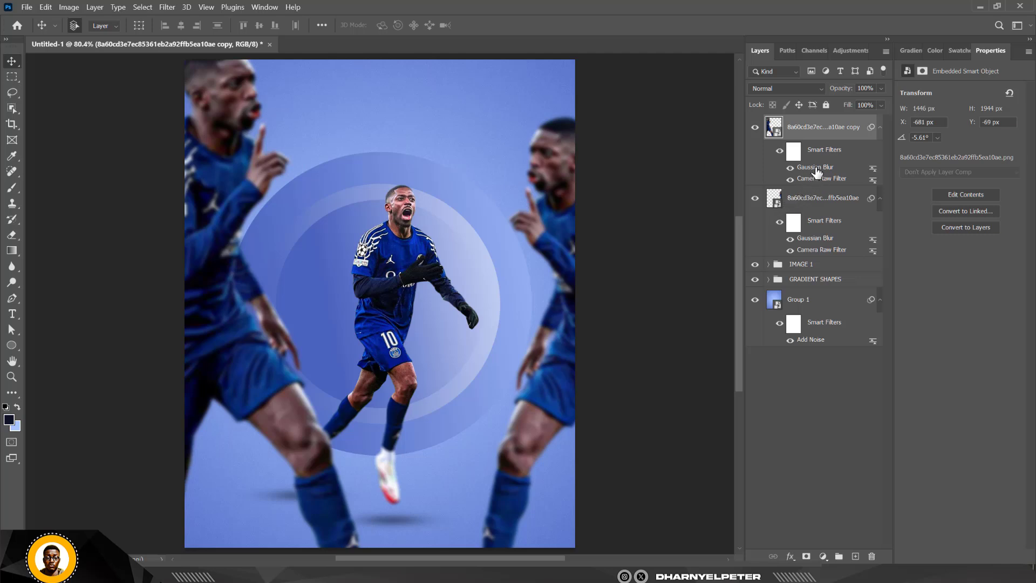
{"action": "double_click", "coordinate": [817, 172]}
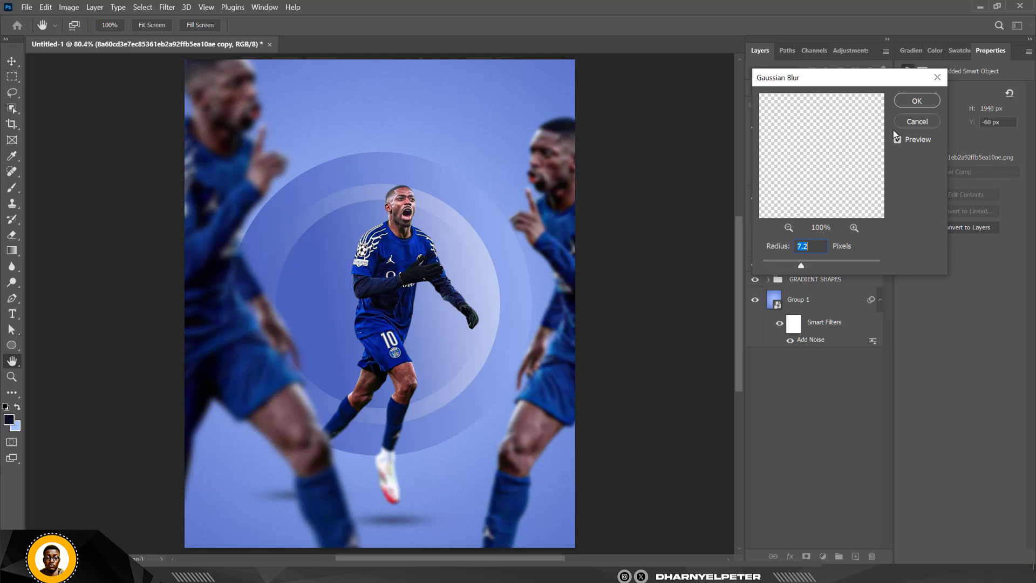
{"action": "left_click", "coordinate": [916, 101]}
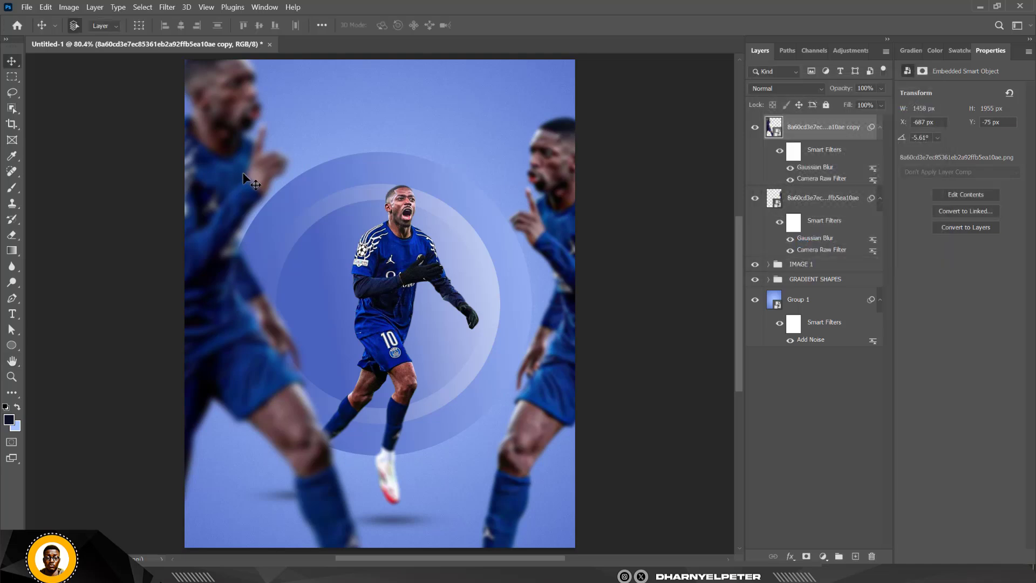
{"action": "left_click_drag", "start_coordinate": [234, 171], "coordinate": [218, 202]}
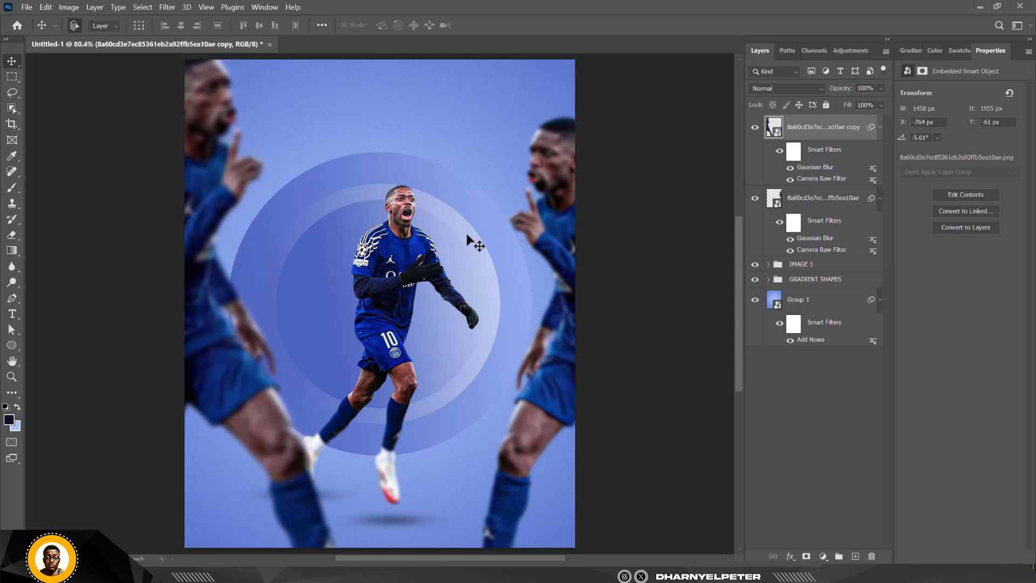
{"action": "scroll", "coordinate": [466, 233], "scroll_direction": "down", "scroll_amount": 1}
{"action": "scroll", "coordinate": [346, 233], "scroll_direction": "up", "scroll_amount": 1}
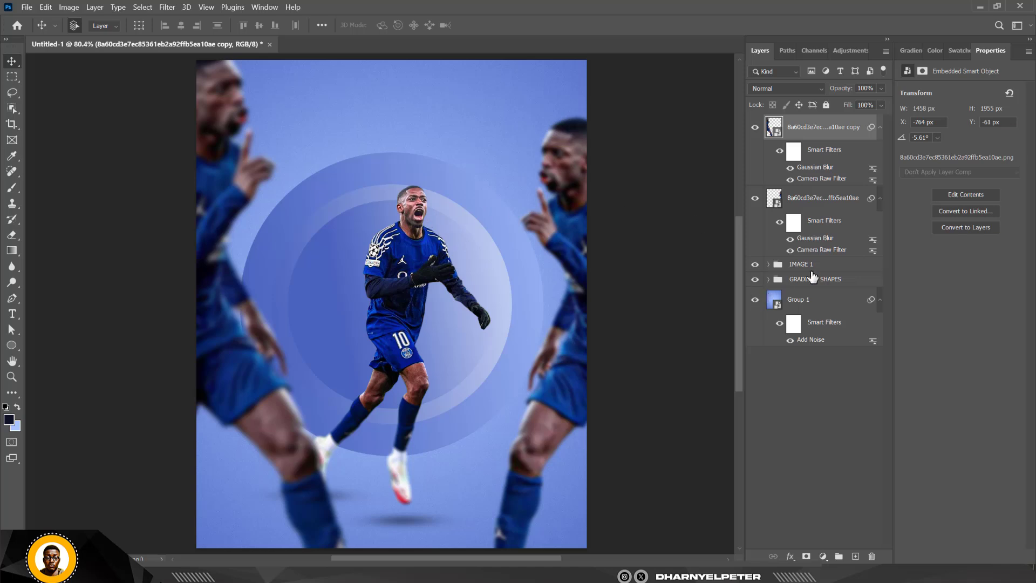
Add a new empty Layer 2 above Group 1 and set the foreground colour to white.
{"action": "left_click", "coordinate": [821, 303]}
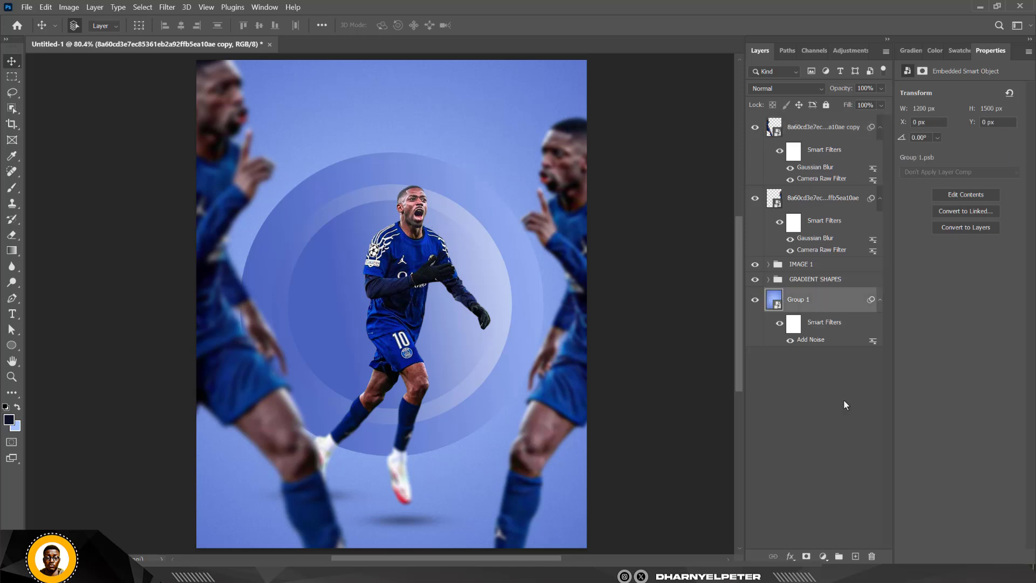
{"action": "left_click", "coordinate": [855, 556]}
{"action": "left_click", "coordinate": [9, 421]}
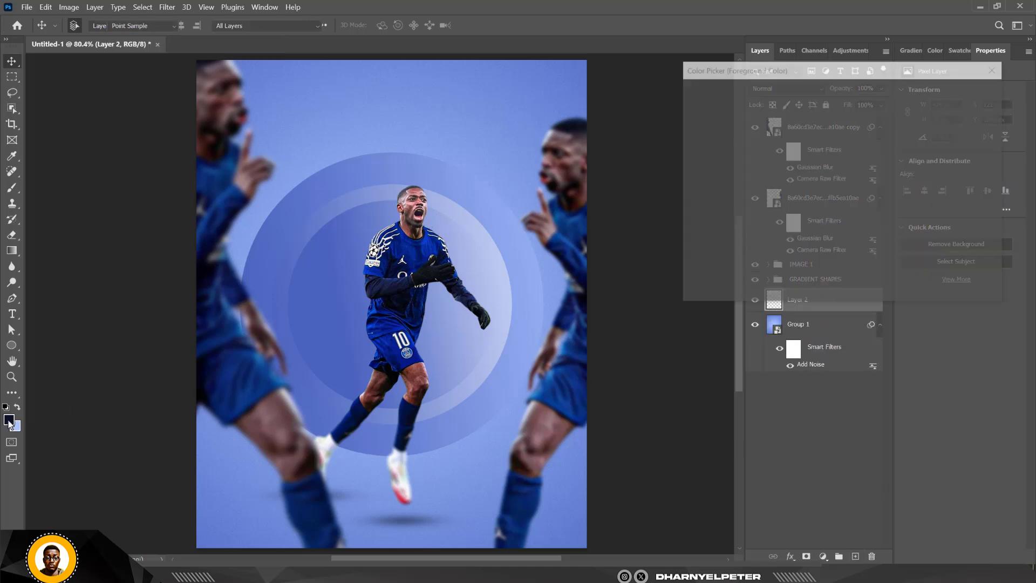
{"action": "left_click_drag", "start_coordinate": [701, 110], "coordinate": [684, 95]}
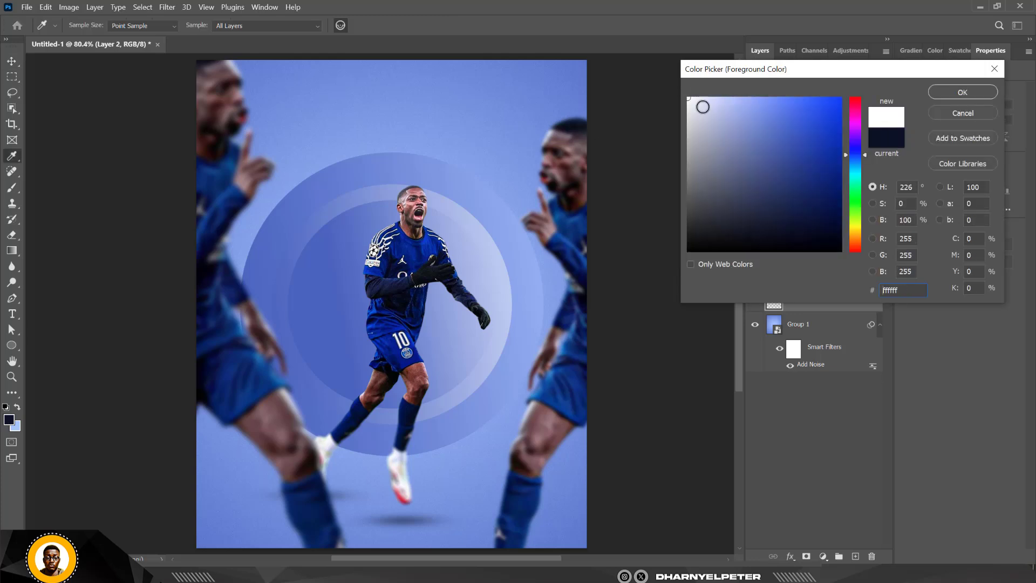
{"action": "left_click", "coordinate": [963, 92]}
Choose the Soft Round Pressure Opacity and Flow brush and enlarge it to 1400 px.
{"action": "key", "text": "v"}
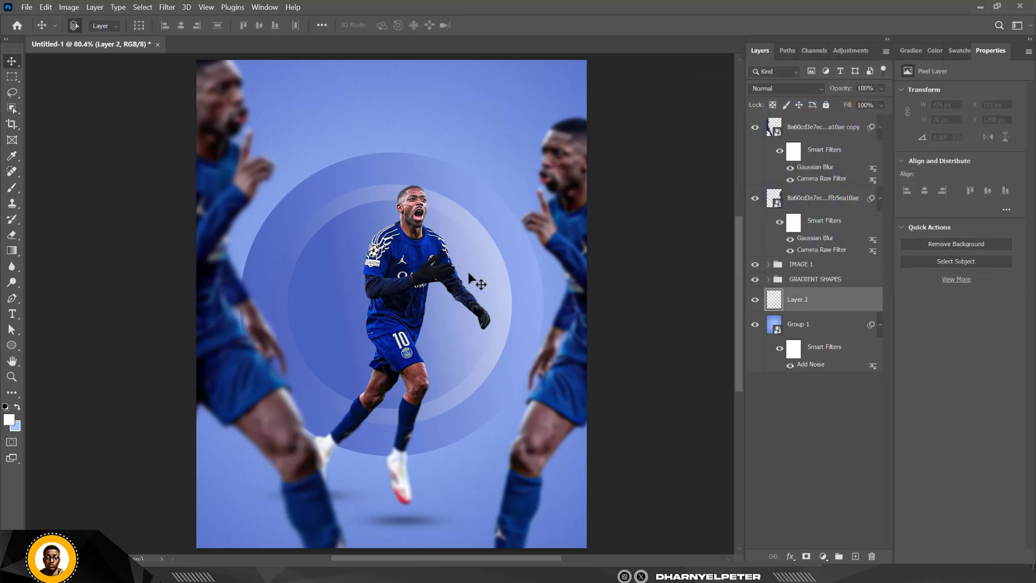
{"action": "left_click", "coordinate": [12, 188]}
{"action": "left_click", "coordinate": [54, 27]}
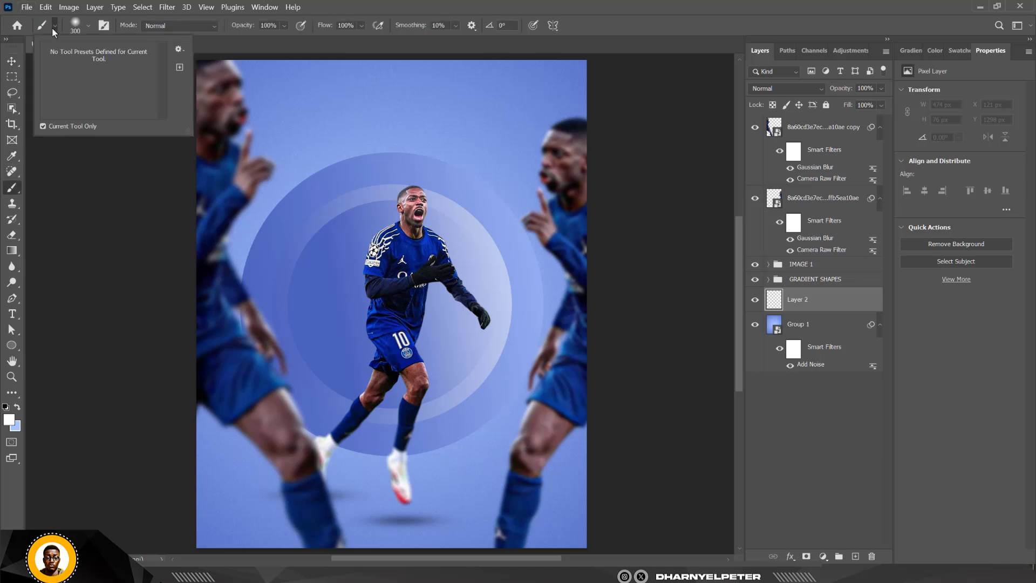
{"action": "left_click", "coordinate": [88, 26]}
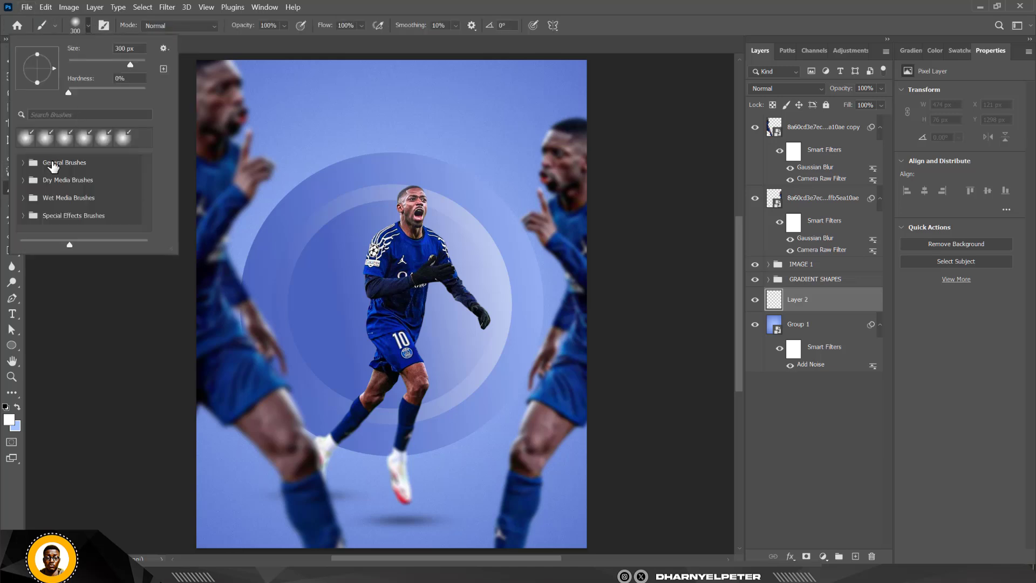
{"action": "left_click", "coordinate": [23, 163]}
{"action": "scroll", "coordinate": [102, 202], "scroll_direction": "down", "scroll_amount": 4}
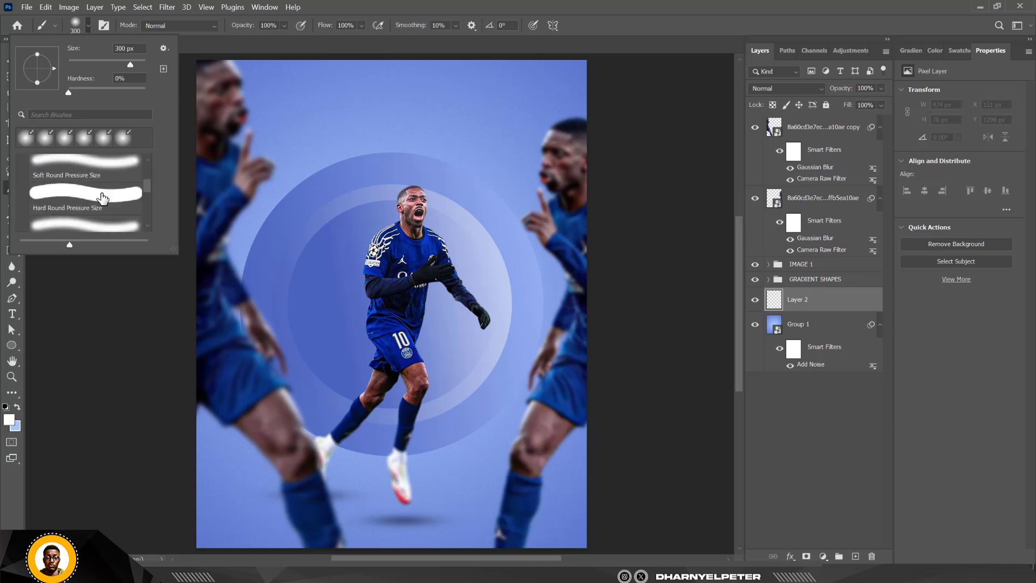
{"action": "scroll", "coordinate": [102, 200], "scroll_direction": "down", "scroll_amount": 3}
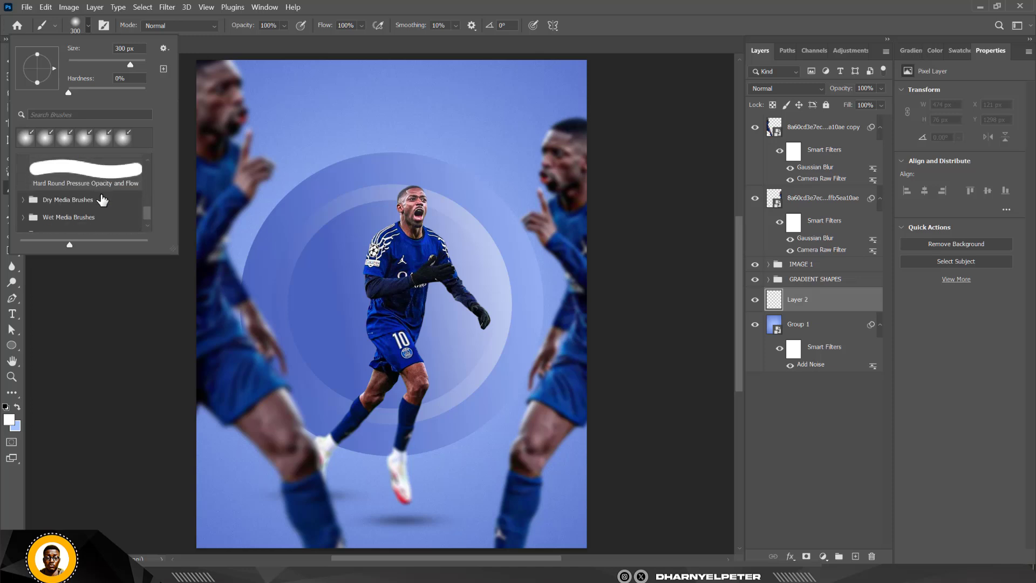
{"action": "scroll", "coordinate": [97, 177], "scroll_direction": "up", "scroll_amount": 1}
{"action": "left_click", "coordinate": [101, 172]}
{"action": "left_click", "coordinate": [852, 309]}
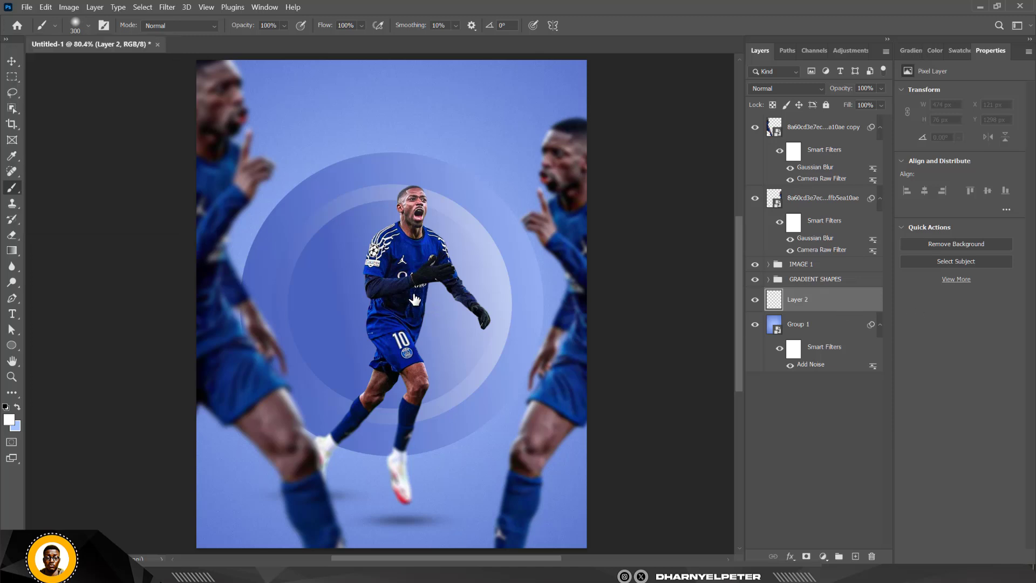
{"action": "key", "text": "bracketright"}
{"action": "key", "text": "bracketright"}
{"action": "key", "text": "bracketright"}
{"action": "key", "text": "bracketright"}
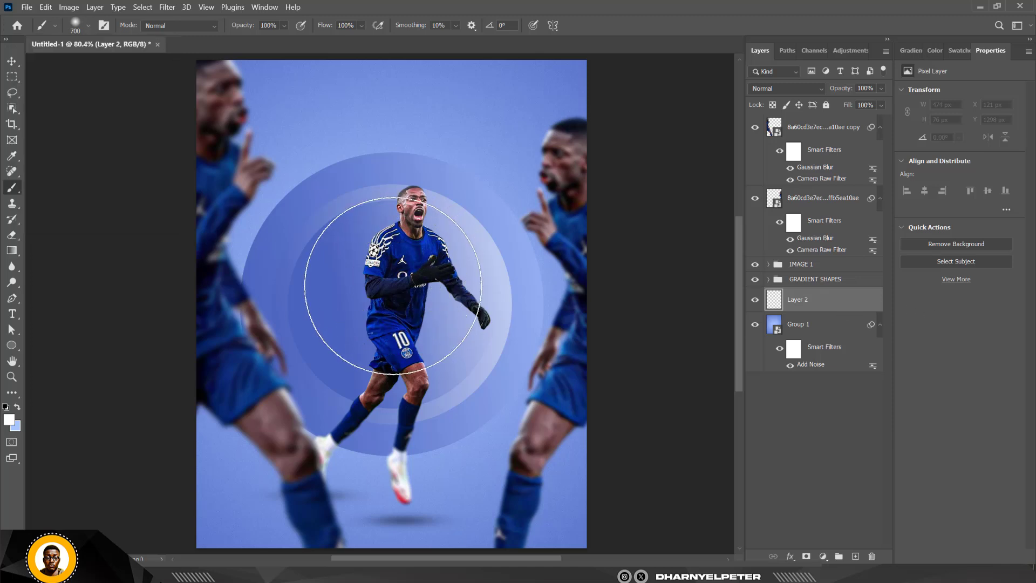
{"action": "key", "text": "bracketright"}
{"action": "key", "text": "bracketright"}
{"action": "key", "text": "bracketright"}
{"action": "key", "text": "bracketright"}
{"action": "key", "text": "bracketright"}
{"action": "key", "text": "bracketright"}
{"action": "key", "text": "bracketright"}
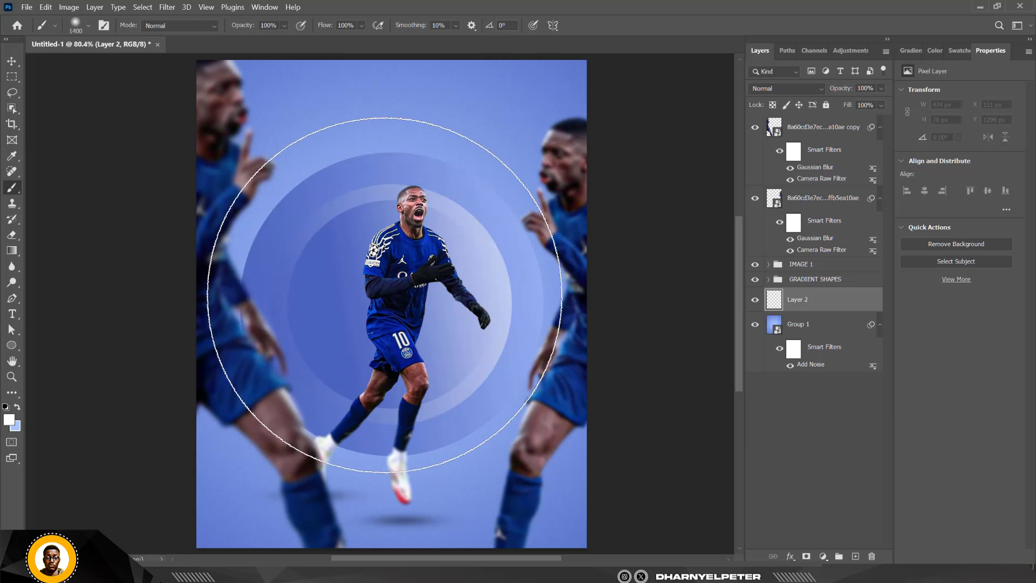
Paint a soft white glow behind the central player, undoing the stray 500 px stroke near the lower-right leg.
{"action": "left_click", "coordinate": [384, 295]}
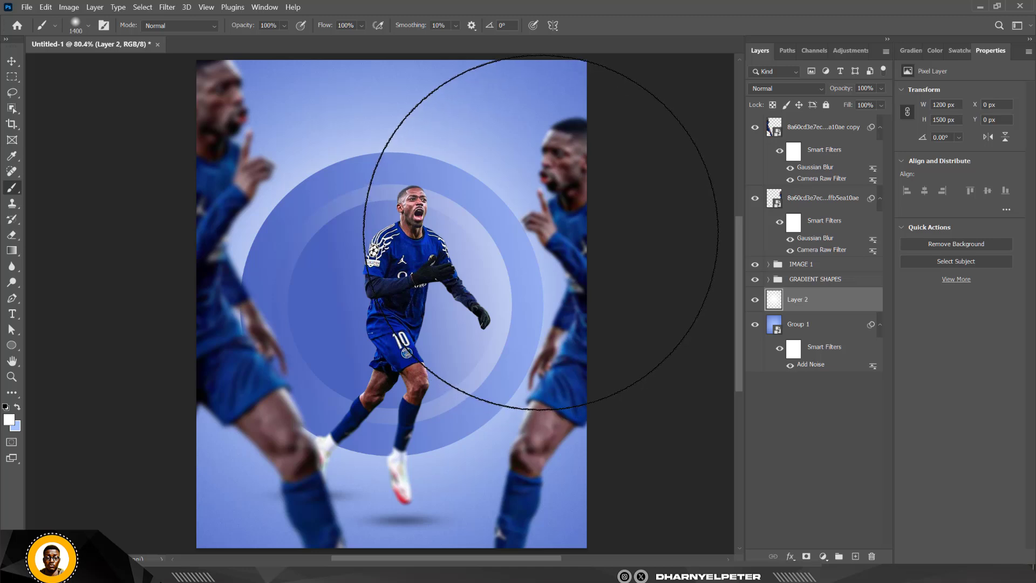
{"action": "key", "text": "bracketleft"}
{"action": "key", "text": "bracketleft"}
{"action": "key", "text": "bracketleft"}
{"action": "key", "text": "bracketleft"}
{"action": "key", "text": "bracketleft"}
{"action": "key", "text": "bracketleft"}
{"action": "key", "text": "bracketleft"}
{"action": "key", "text": "bracketleft"}
{"action": "key", "text": "bracketleft"}
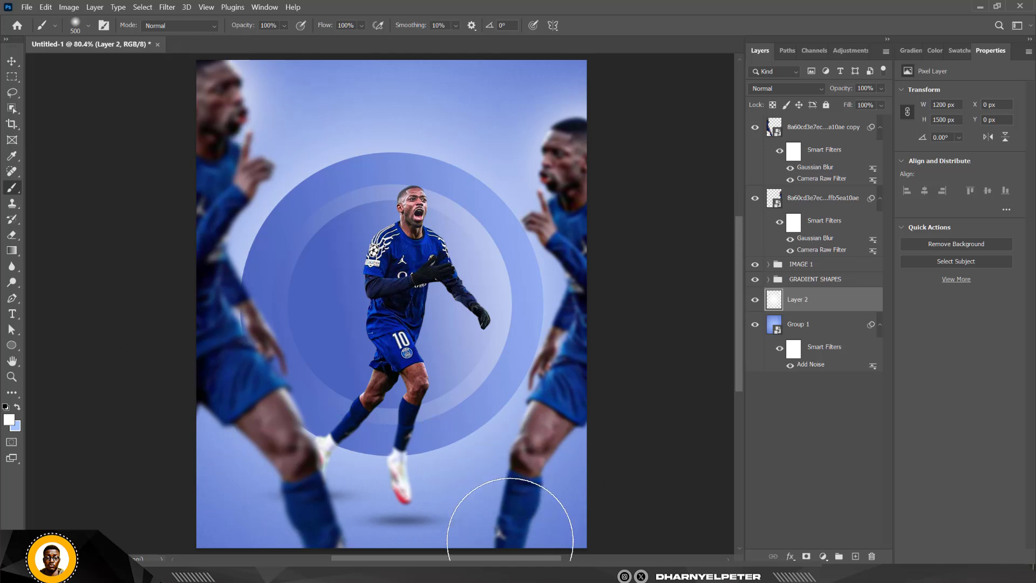
{"action": "left_click_drag", "start_coordinate": [497, 524], "coordinate": [561, 539]}
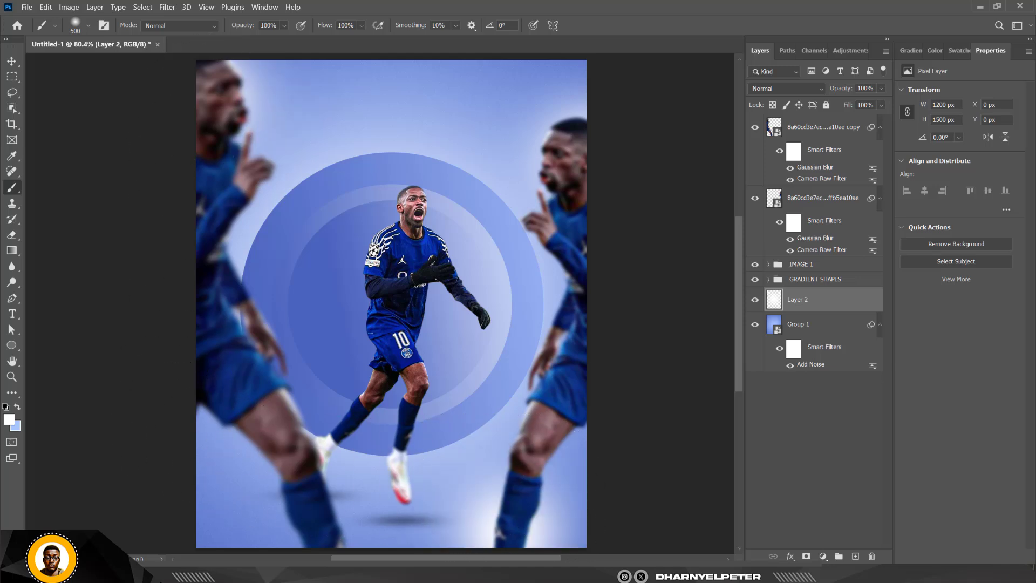
{"action": "key", "text": "ctrl+z"}
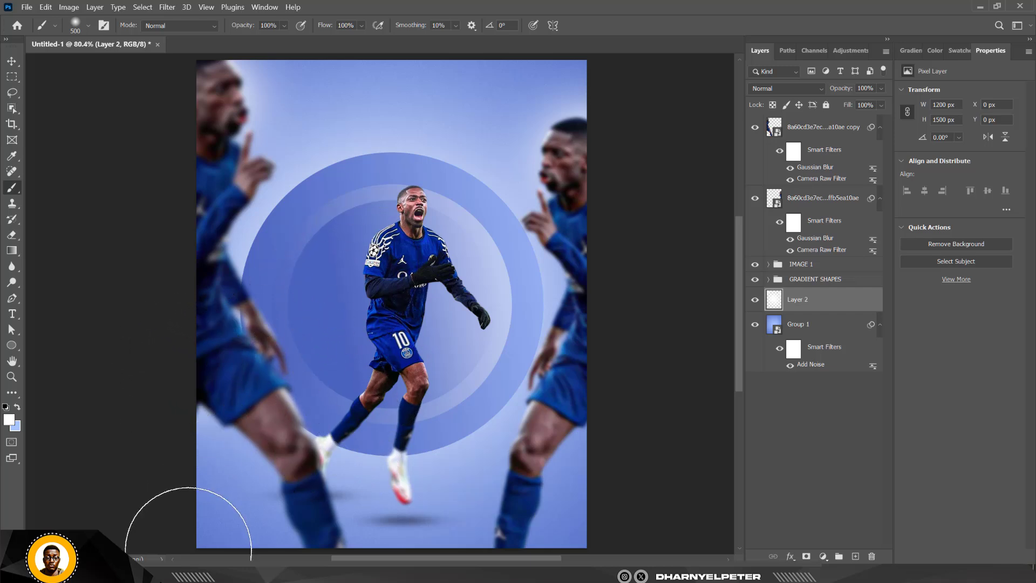
{"action": "key", "text": "v"}
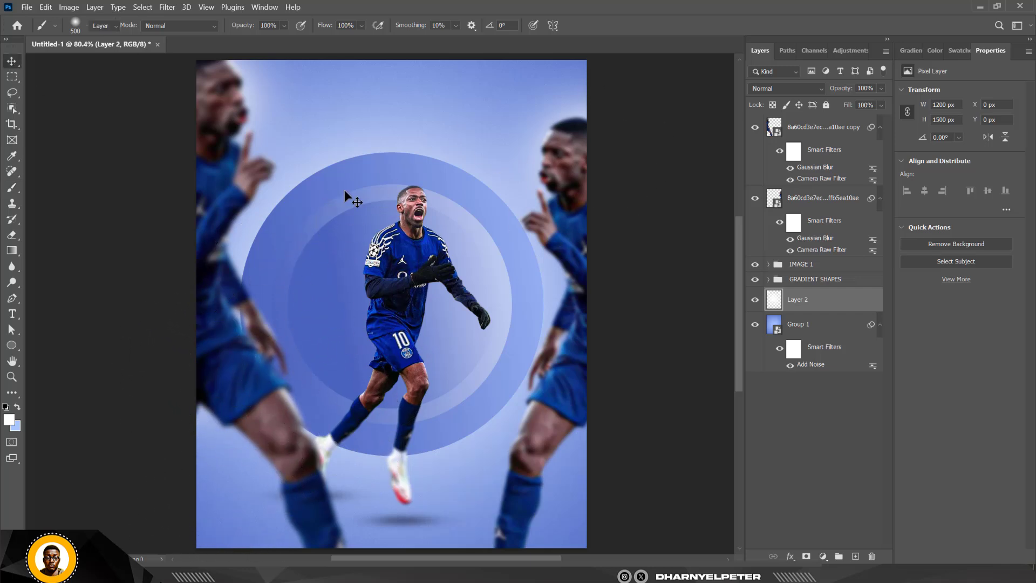
{"action": "left_click", "coordinate": [755, 304]}
{"action": "left_click", "coordinate": [755, 304]}
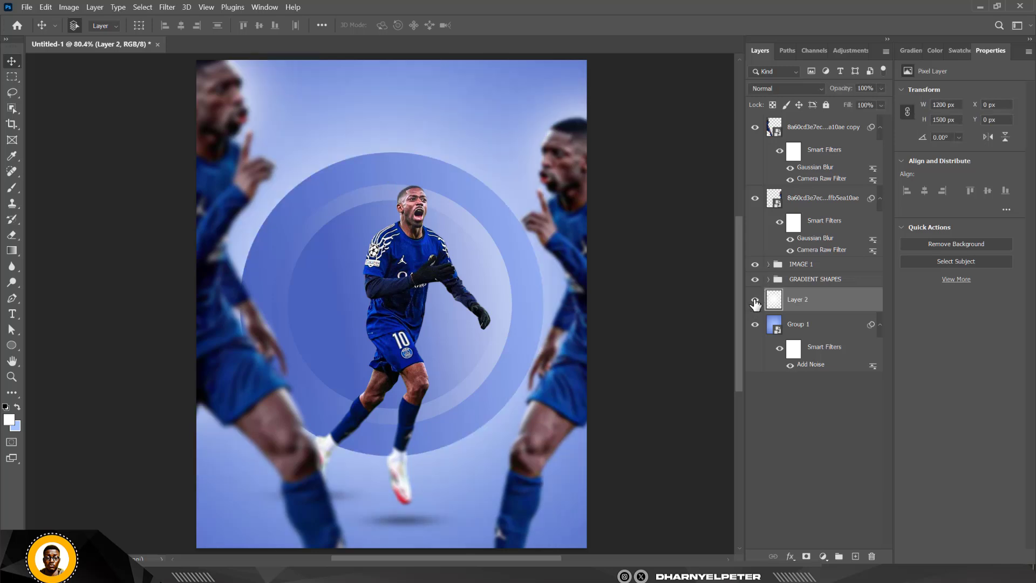
Duplicate Layer 2, set the copy to Screen blending, then select Group 1.
{"action": "key", "text": "ctrl+j"}
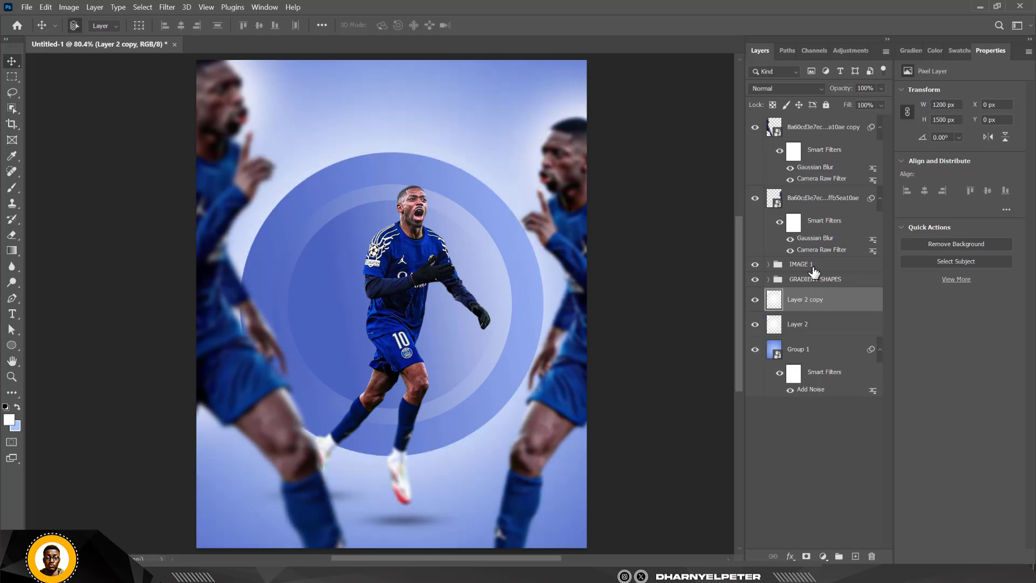
{"action": "left_click", "coordinate": [783, 89]}
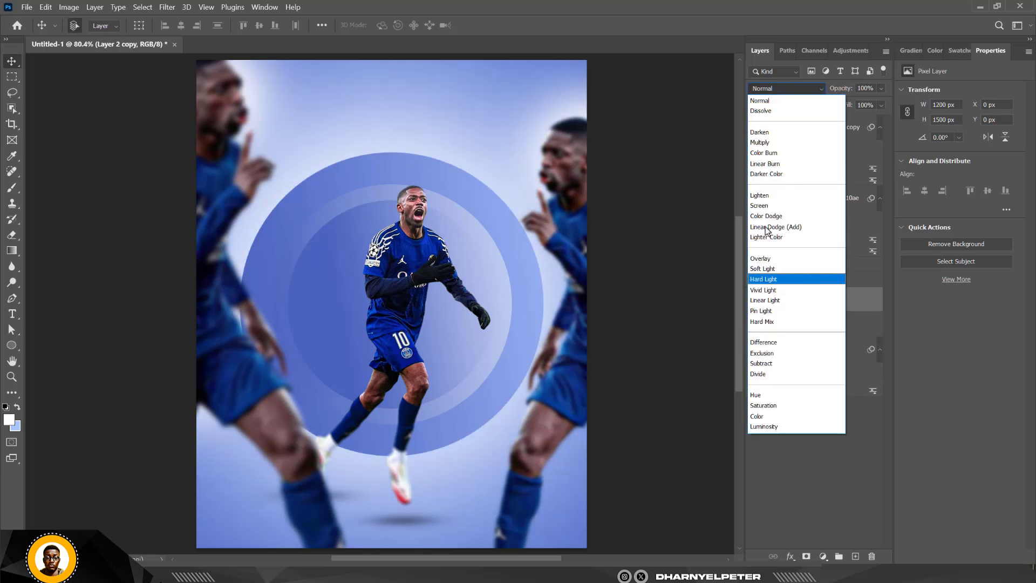
{"action": "left_click", "coordinate": [766, 207]}
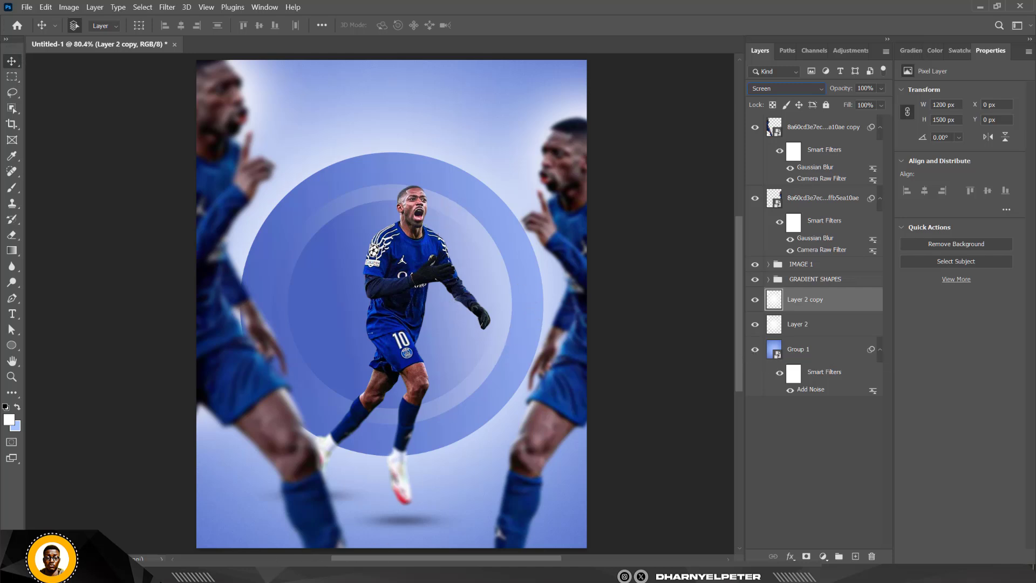
{"action": "key", "text": "shift+alt+n"}
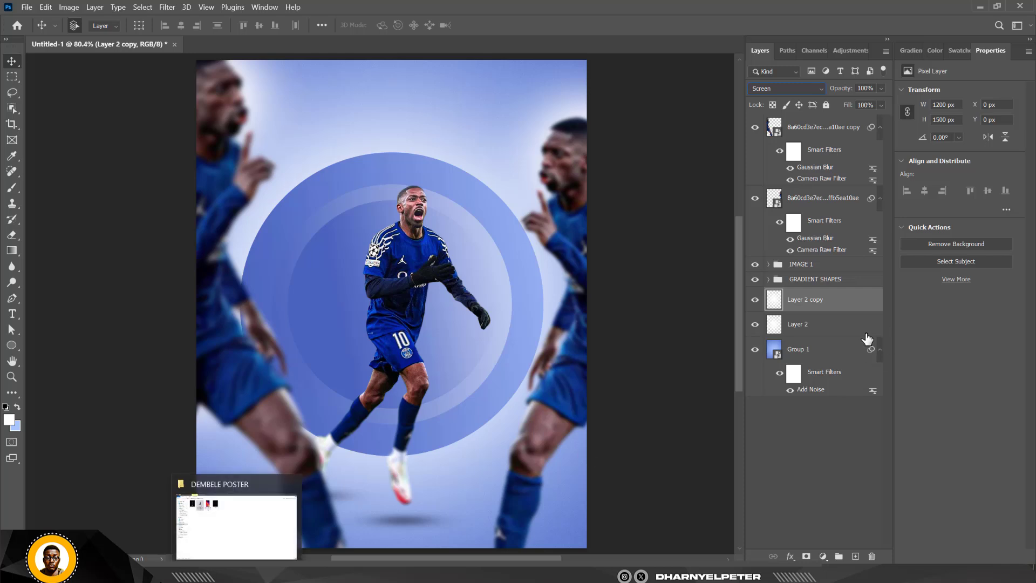
{"action": "left_click", "coordinate": [844, 358]}
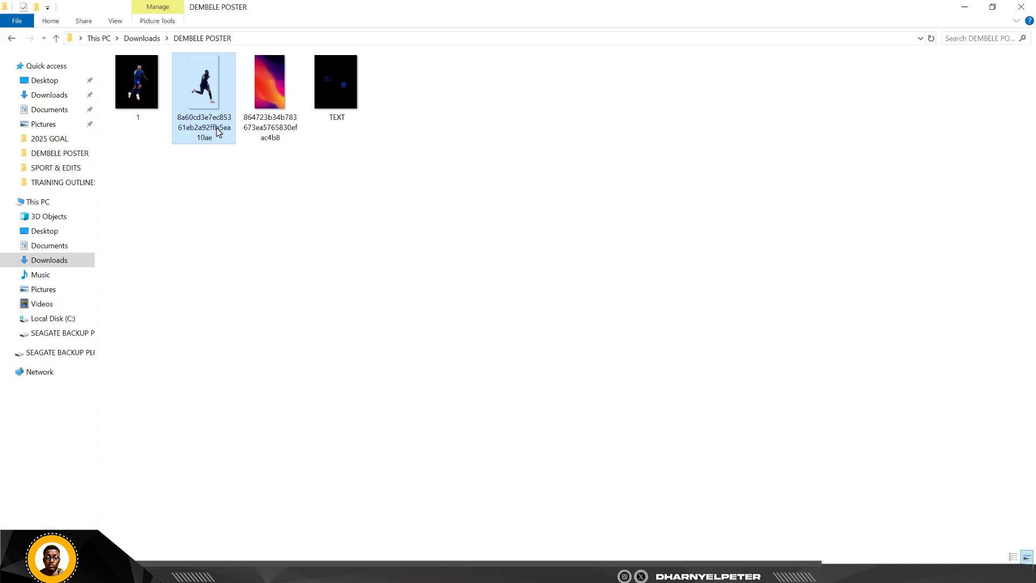
Place the spiked gradient image and scale it to 40% (1226 × 2180 px) to fill the poster.
{"action": "left_click_drag", "start_coordinate": [262, 84], "coordinate": [438, 265]}
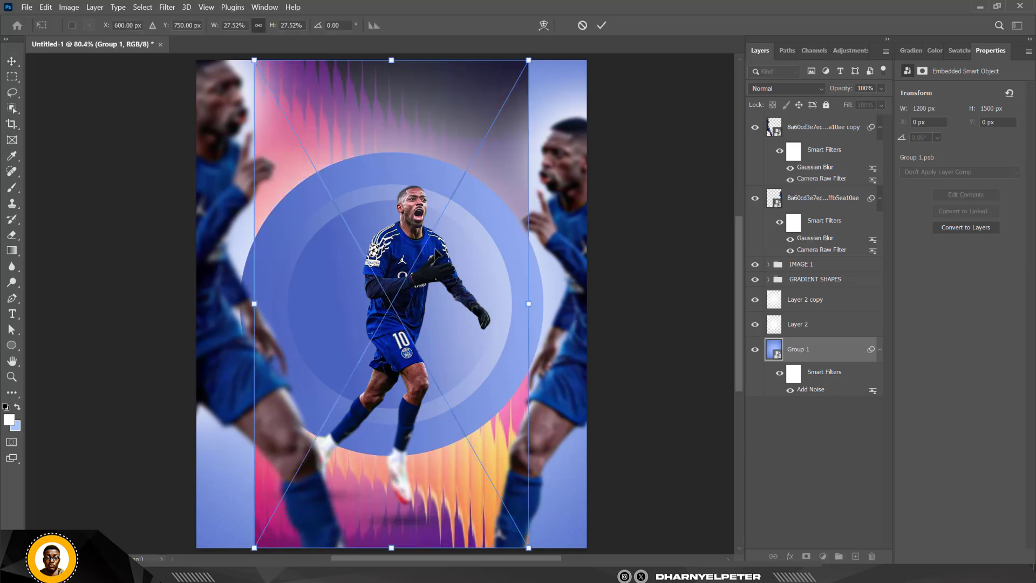
{"action": "scroll", "coordinate": [433, 237], "scroll_direction": "down", "scroll_amount": 3}
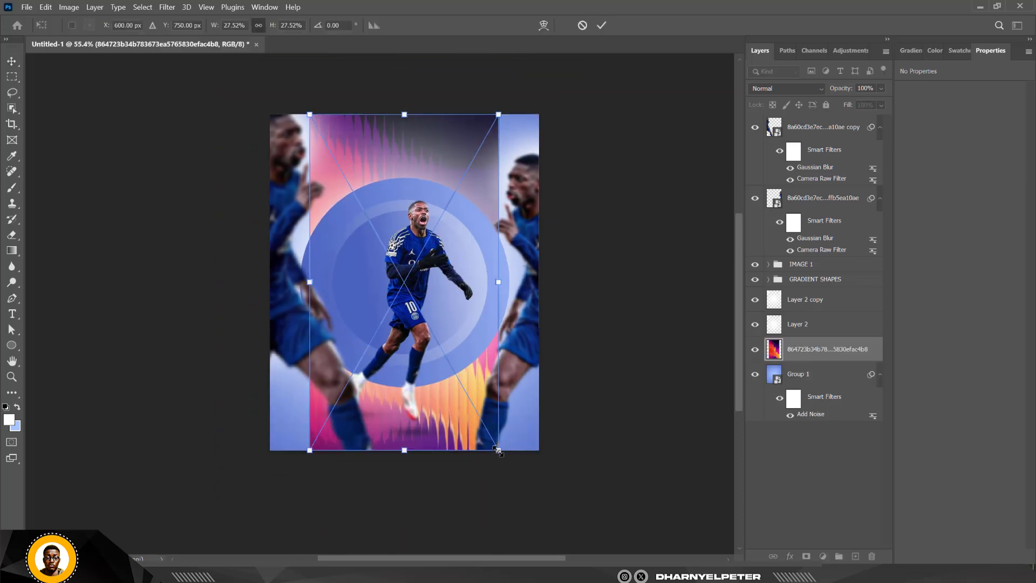
{"action": "left_click_drag", "start_coordinate": [498, 450], "coordinate": [571, 513]}
{"action": "key", "text": "Return"}
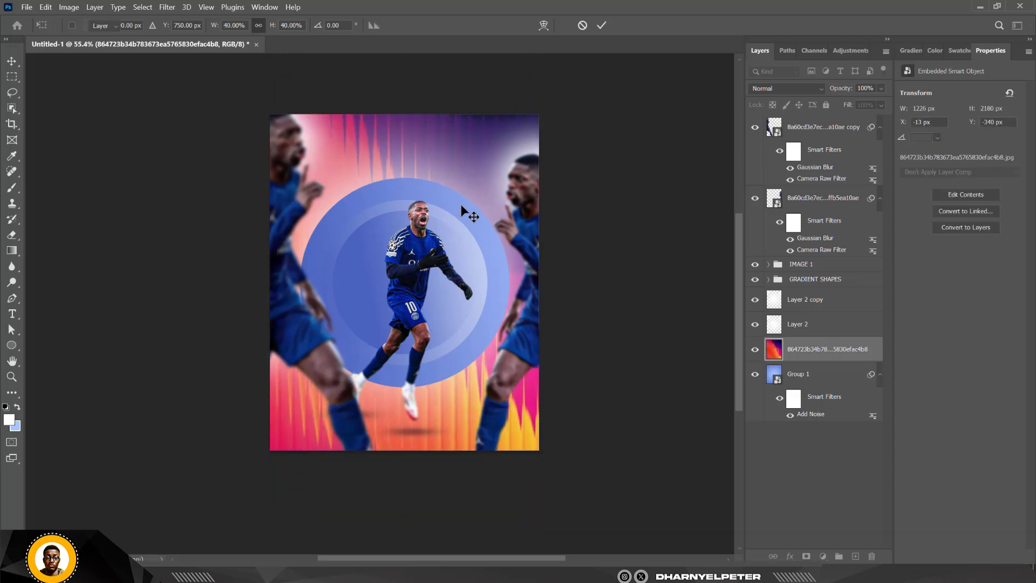
{"action": "scroll", "coordinate": [460, 206], "scroll_direction": "up", "scroll_amount": 3}
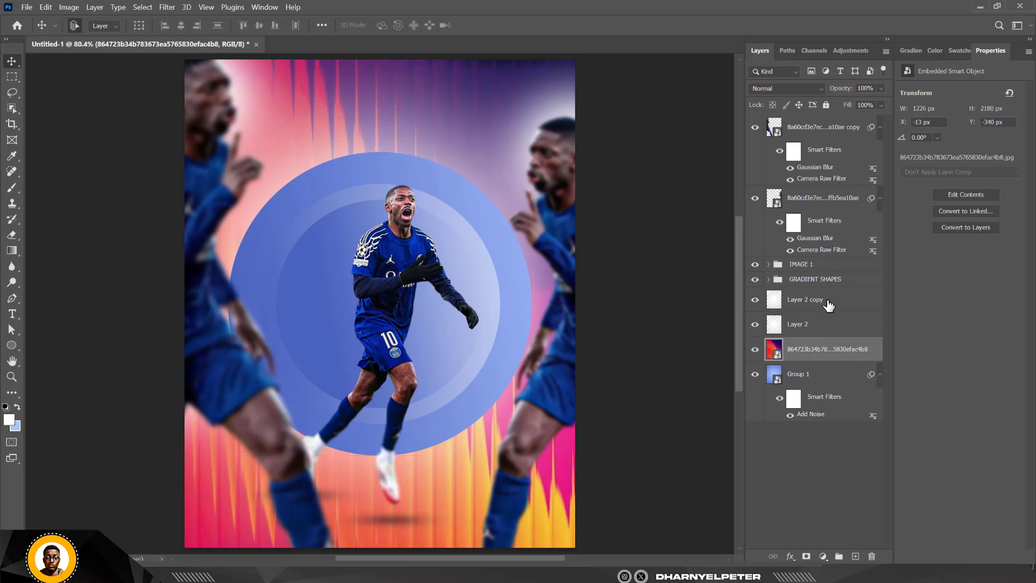
Add a Hue/Saturation layer clipped to the spiked image with Saturation at -98, Colorize left off.
{"action": "left_click", "coordinate": [823, 556]}
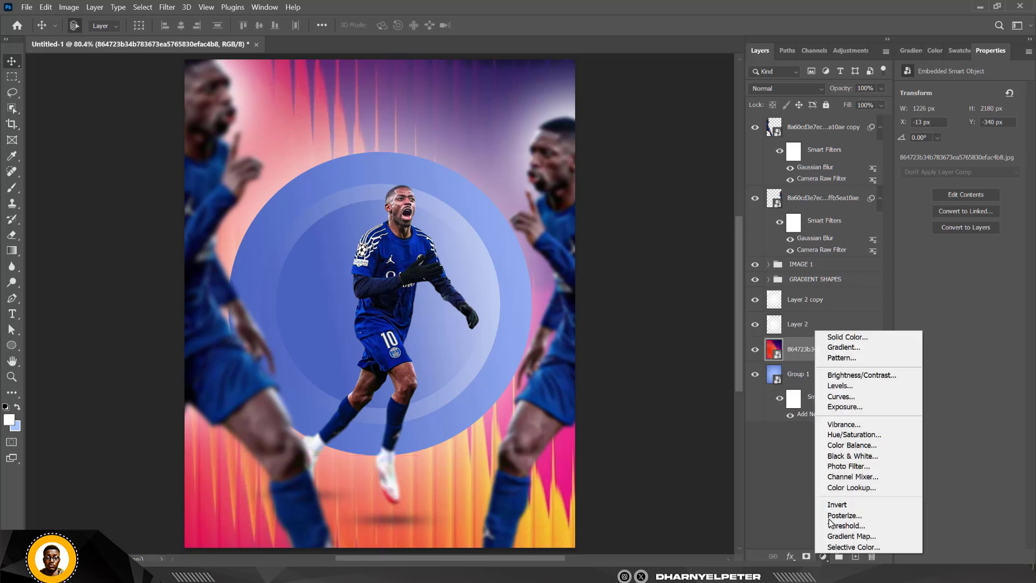
{"action": "left_click", "coordinate": [868, 435]}
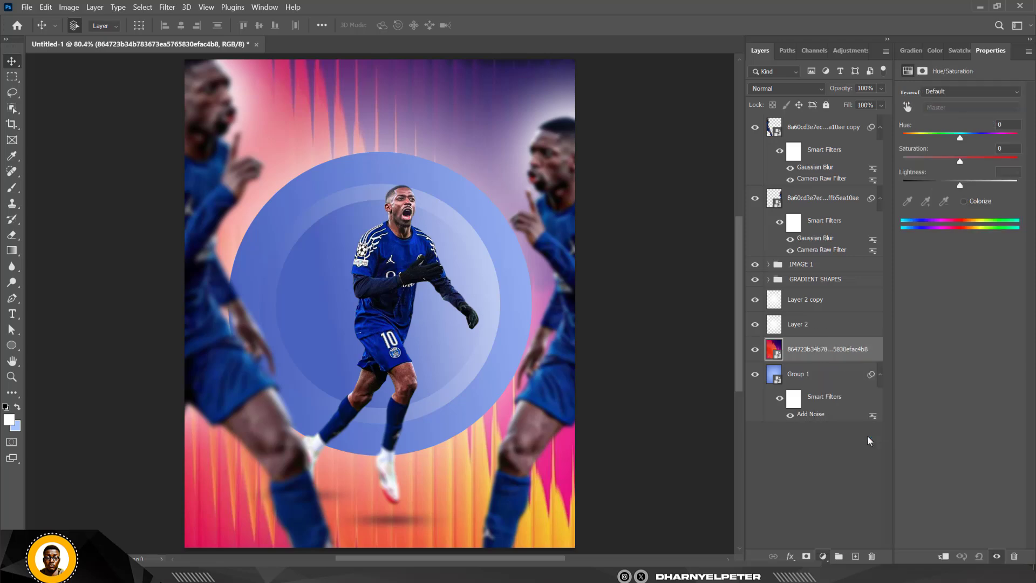
{"action": "right_click", "coordinate": [870, 351]}
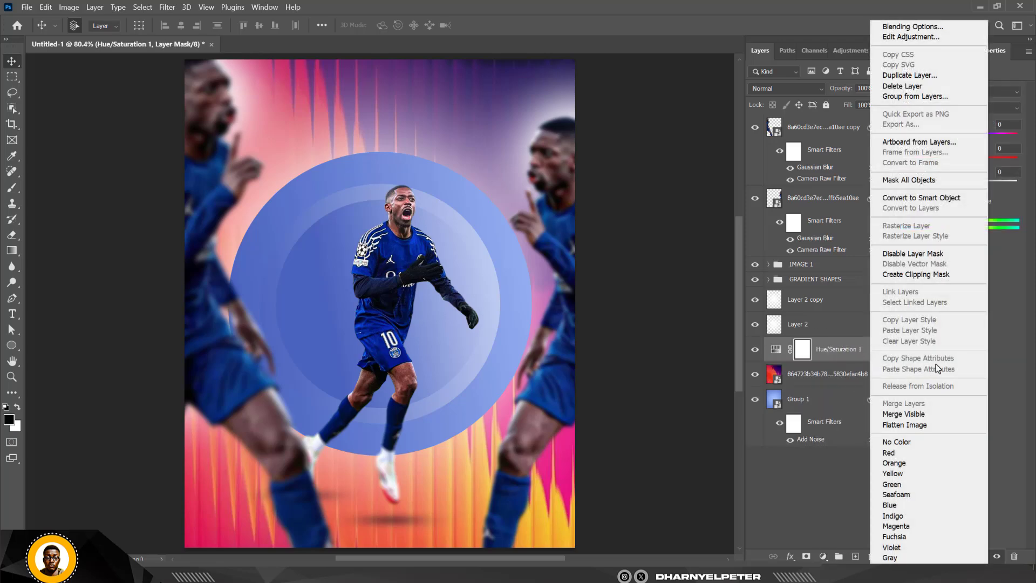
{"action": "left_click", "coordinate": [918, 275]}
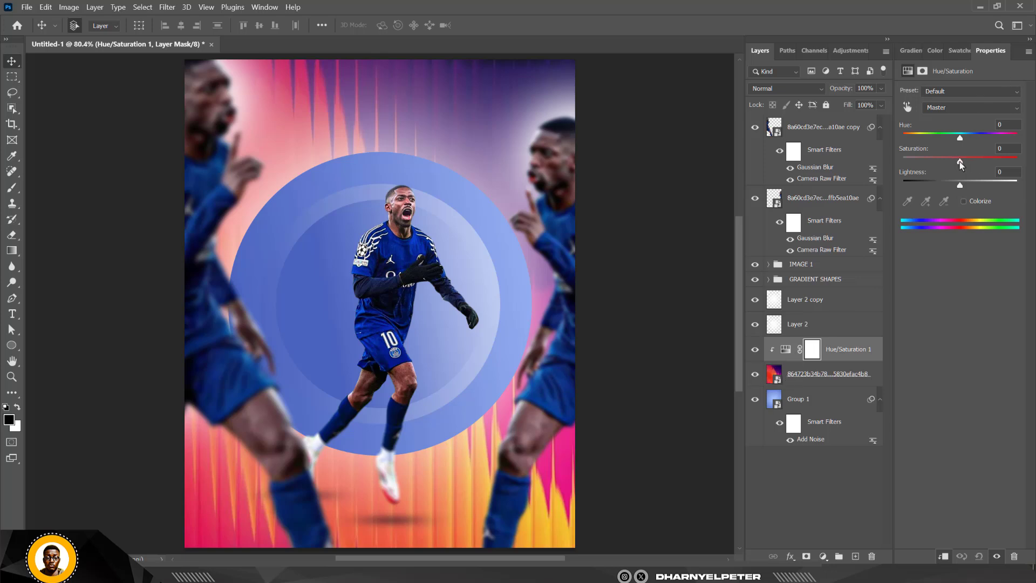
{"action": "left_click", "coordinate": [901, 158]}
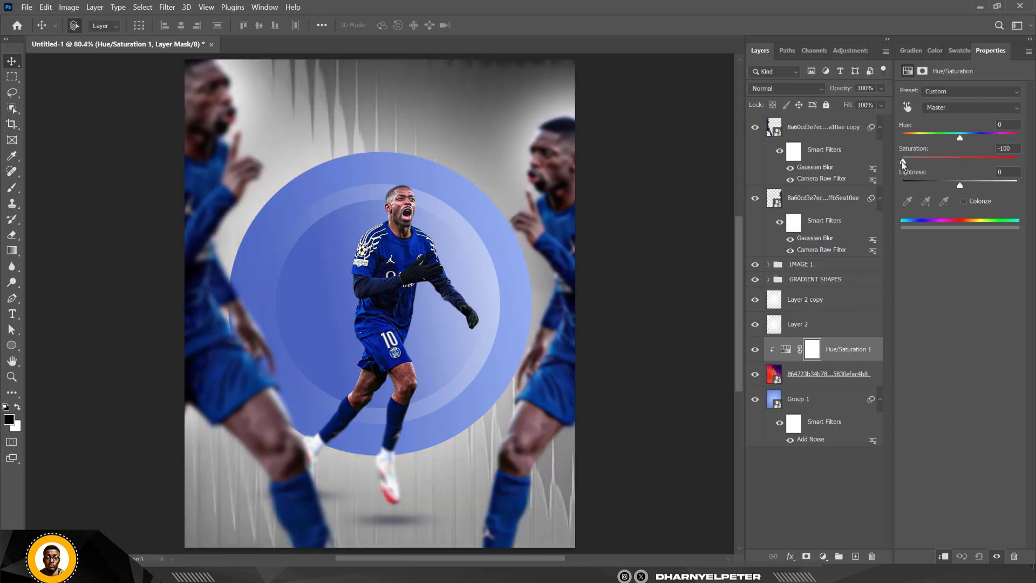
{"action": "left_click", "coordinate": [967, 200]}
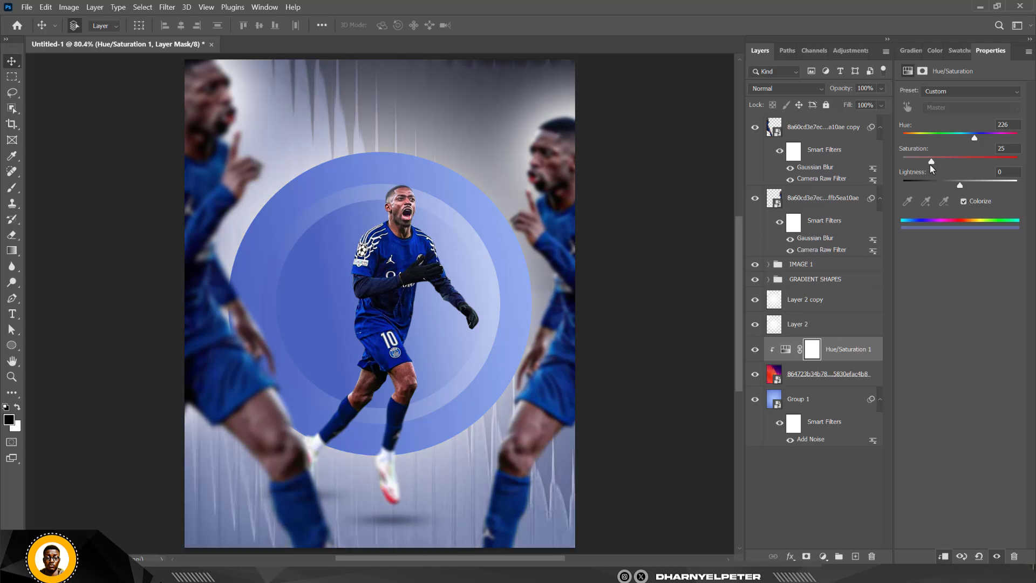
{"action": "left_click", "coordinate": [963, 201]}
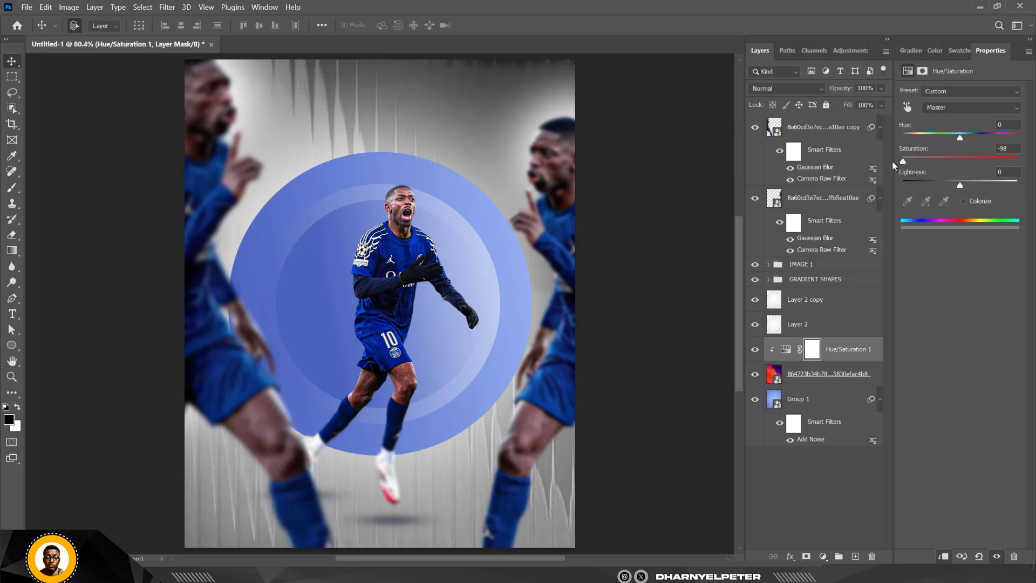
Set the spiked image layer to Overlay blending at 64% opacity.
{"action": "left_click", "coordinate": [831, 378]}
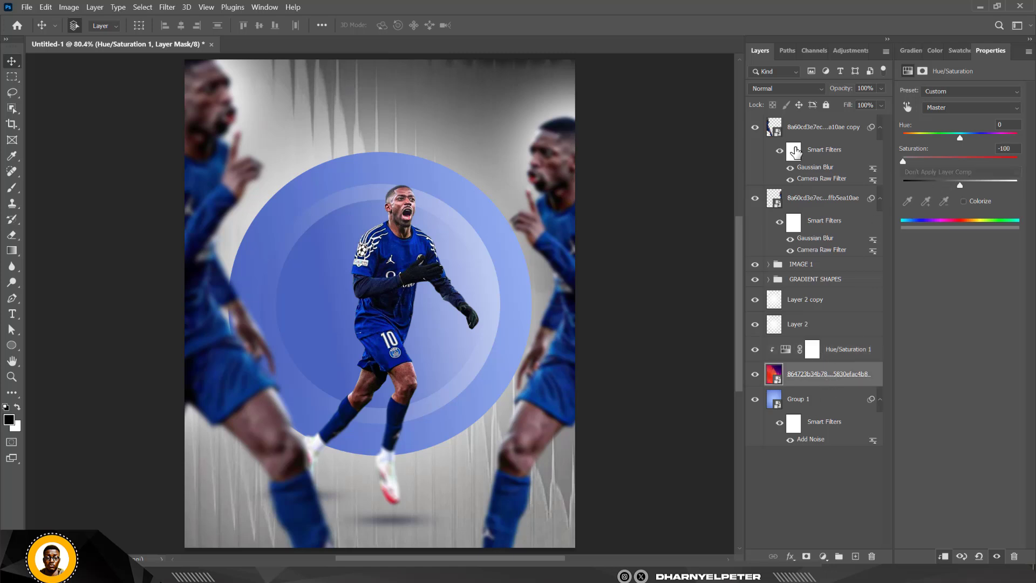
{"action": "left_click", "coordinate": [792, 89]}
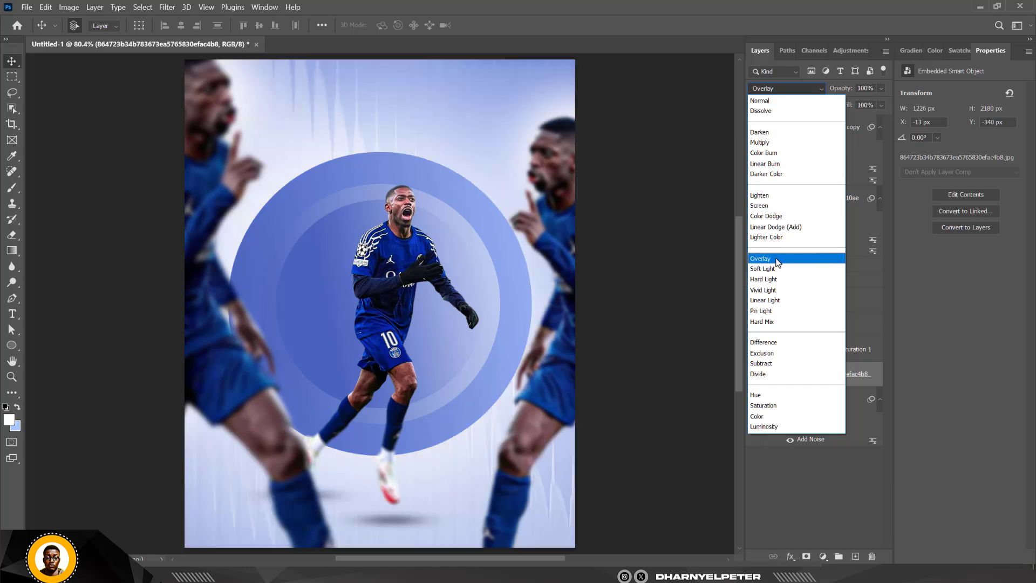
{"action": "left_click", "coordinate": [777, 259]}
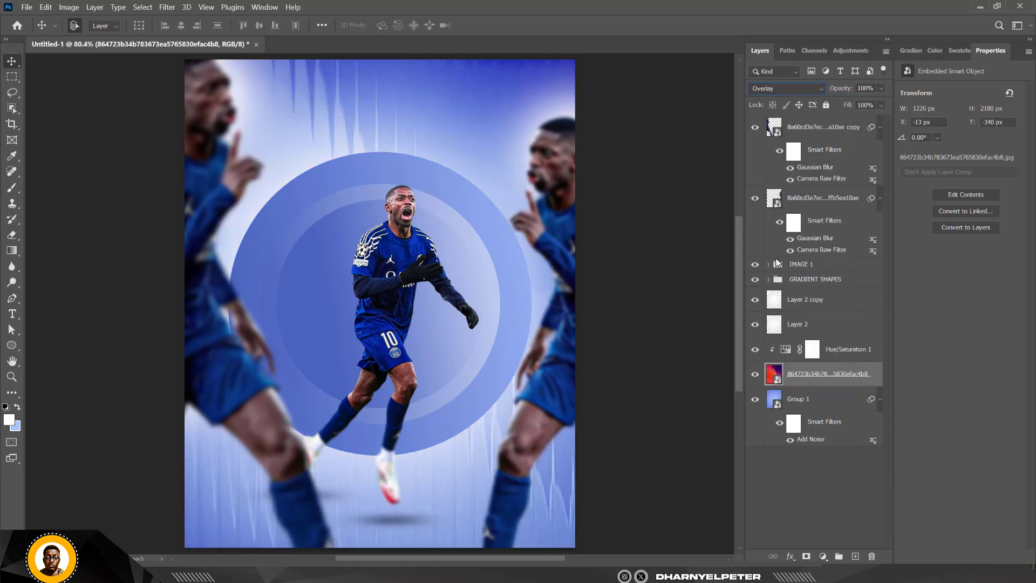
{"action": "left_click", "coordinate": [881, 88]}
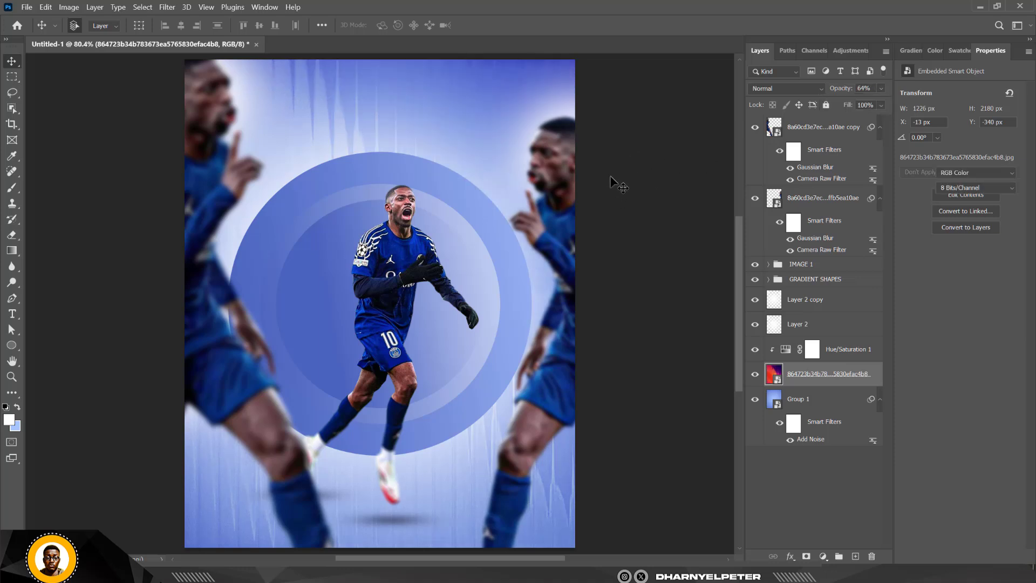
{"action": "left_click", "coordinate": [630, 241]}
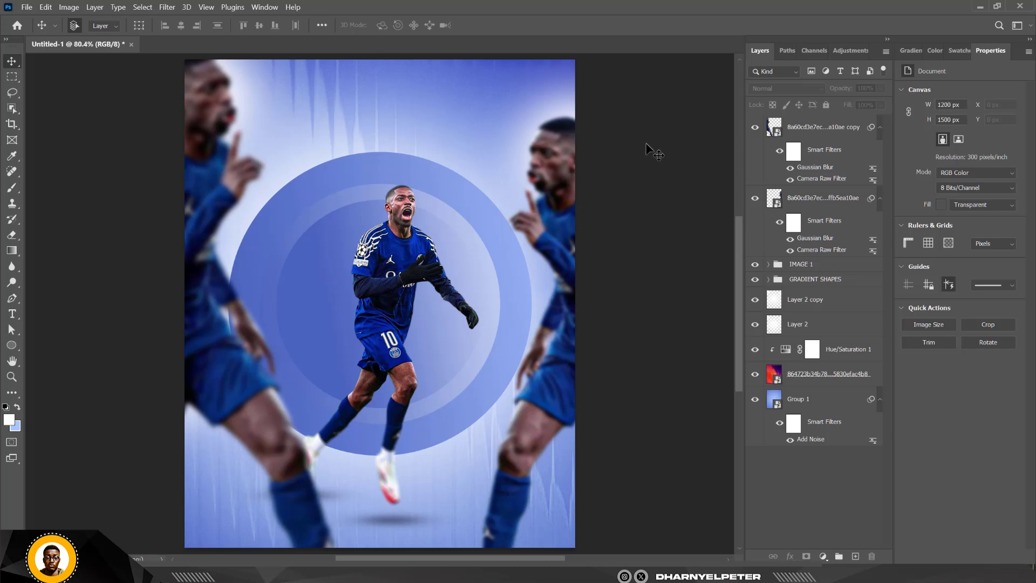
{"action": "scroll", "coordinate": [529, 231], "scroll_direction": "down", "scroll_amount": 1}
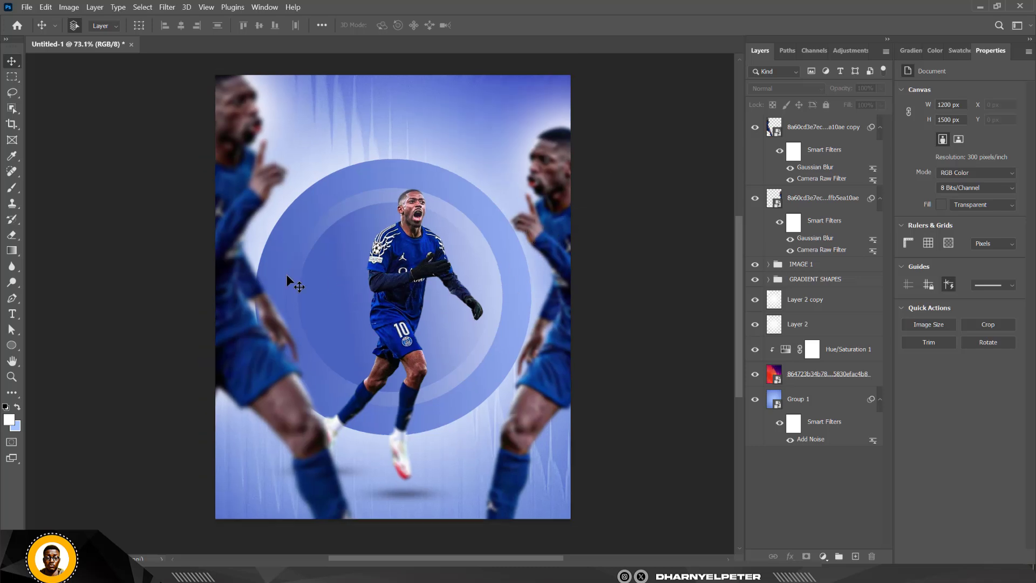
Drag the TEXT graphic from the DEMBELE POSTER folder onto the Photoshop canvas.
{"action": "key", "text": "alt+Tab"}
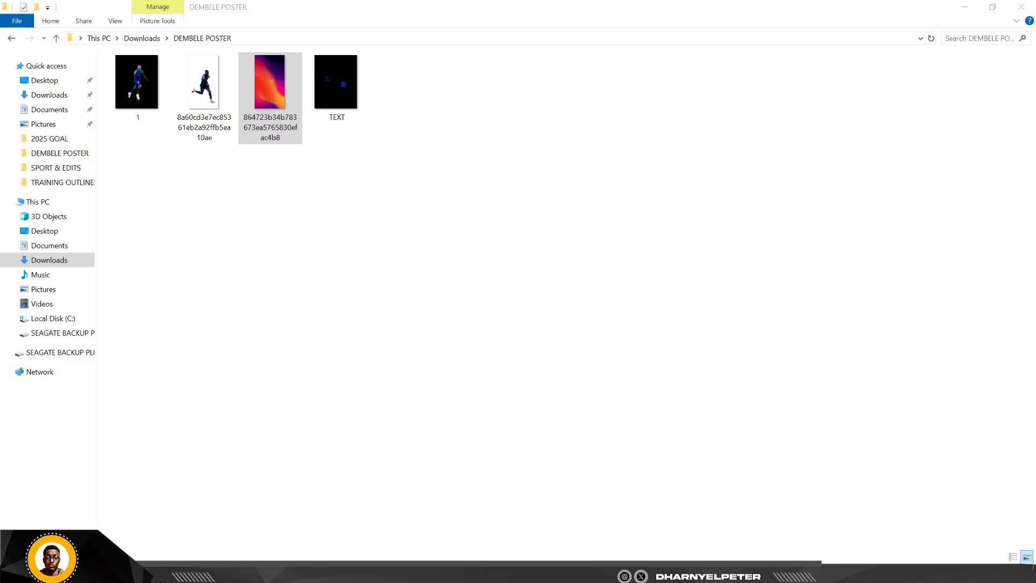
{"action": "left_click_drag", "start_coordinate": [345, 89], "coordinate": [417, 212]}
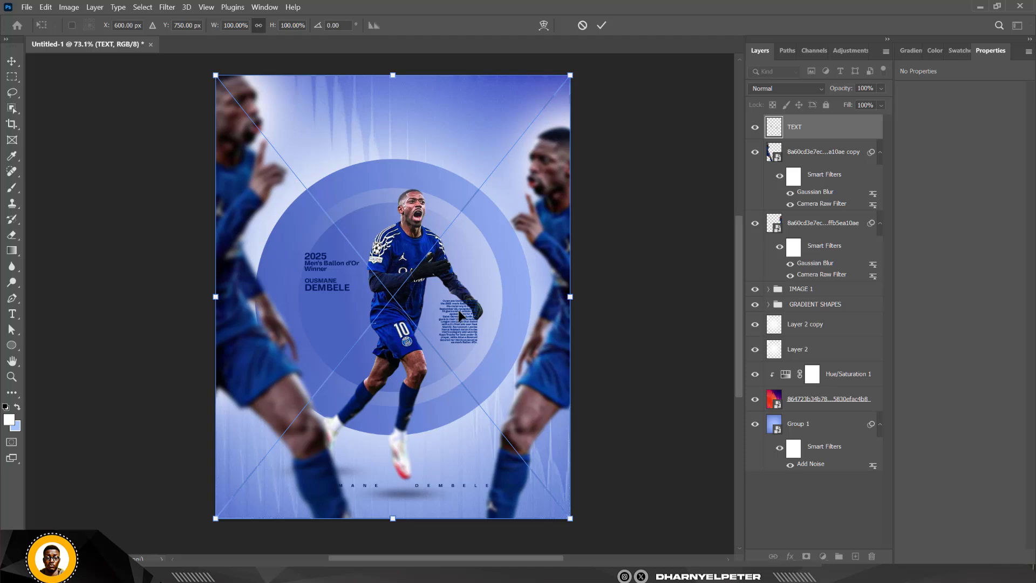
{"action": "left_click_drag", "start_coordinate": [461, 321], "coordinate": [465, 339]}
{"action": "key", "text": "Return"}
{"action": "left_click", "coordinate": [810, 151]}
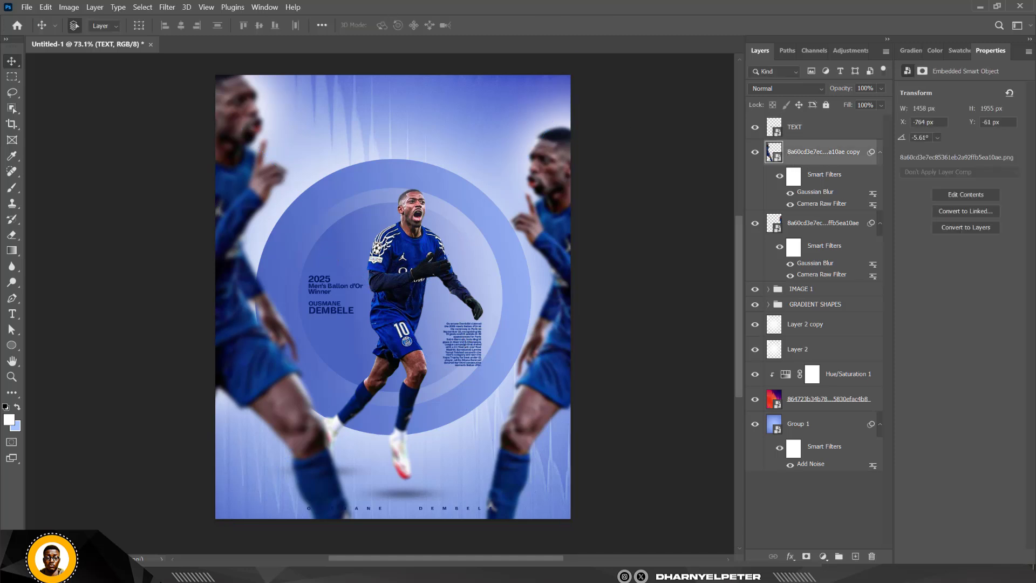
{"action": "scroll", "coordinate": [324, 513], "scroll_direction": "up", "scroll_amount": 3}
{"action": "scroll", "coordinate": [332, 514], "scroll_direction": "down", "scroll_amount": 3}
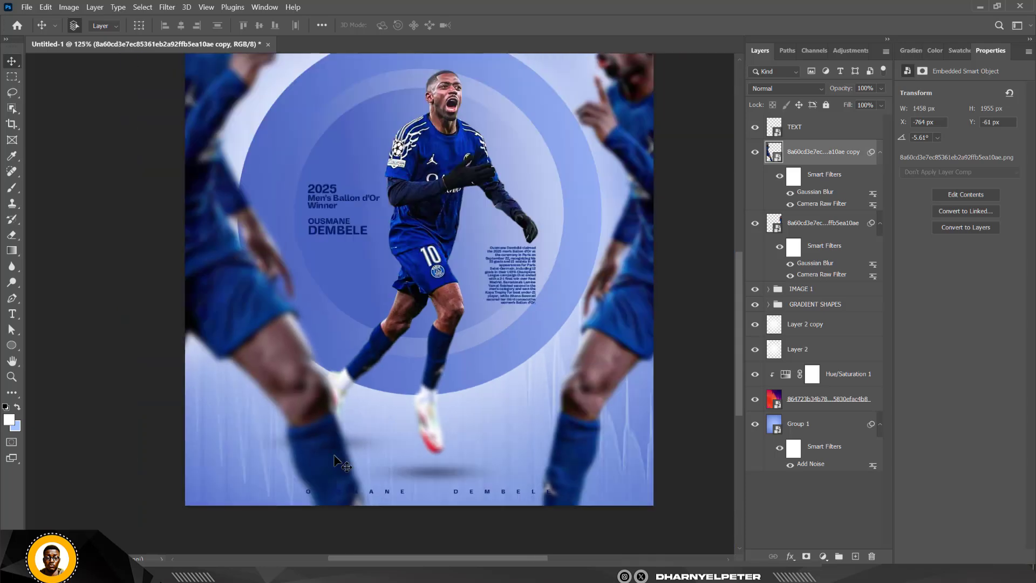
{"action": "scroll", "coordinate": [323, 512], "scroll_direction": "up", "scroll_amount": 4}
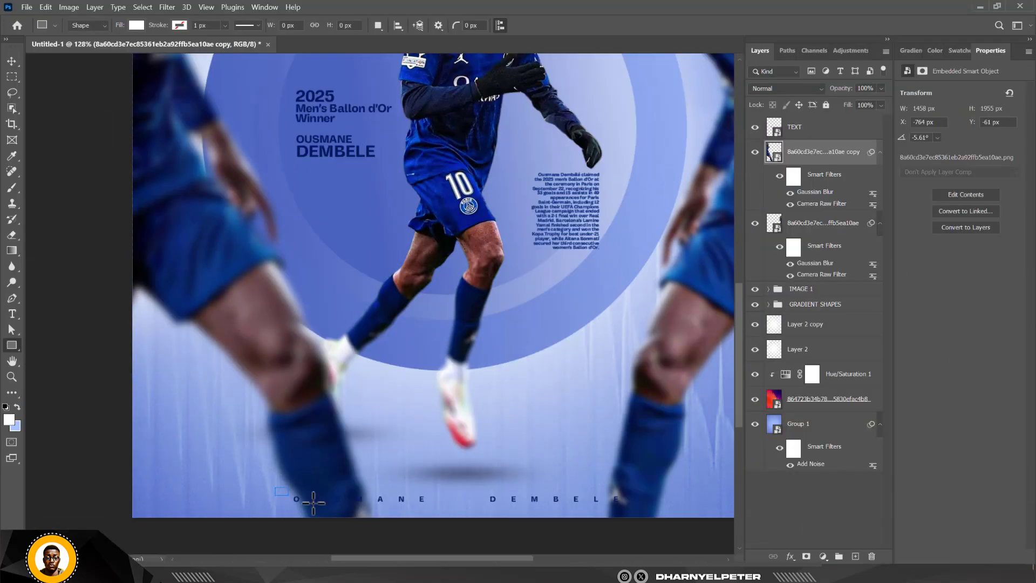
Draw a white rectangle across the name row, apply a smart Gaussian Blur, and add a layer mask.
{"action": "left_click_drag", "start_coordinate": [345, 503], "coordinate": [635, 510]}
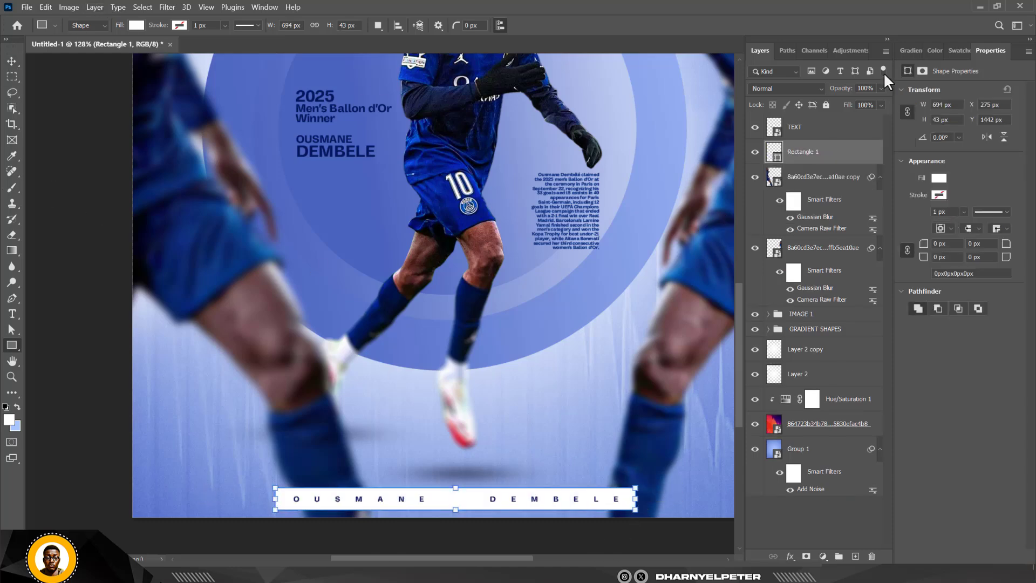
{"action": "left_click", "coordinate": [167, 7]}
{"action": "mouse_move", "coordinate": [209, 156]}
{"action": "left_click", "coordinate": [346, 194]}
{"action": "left_click", "coordinate": [501, 210]}
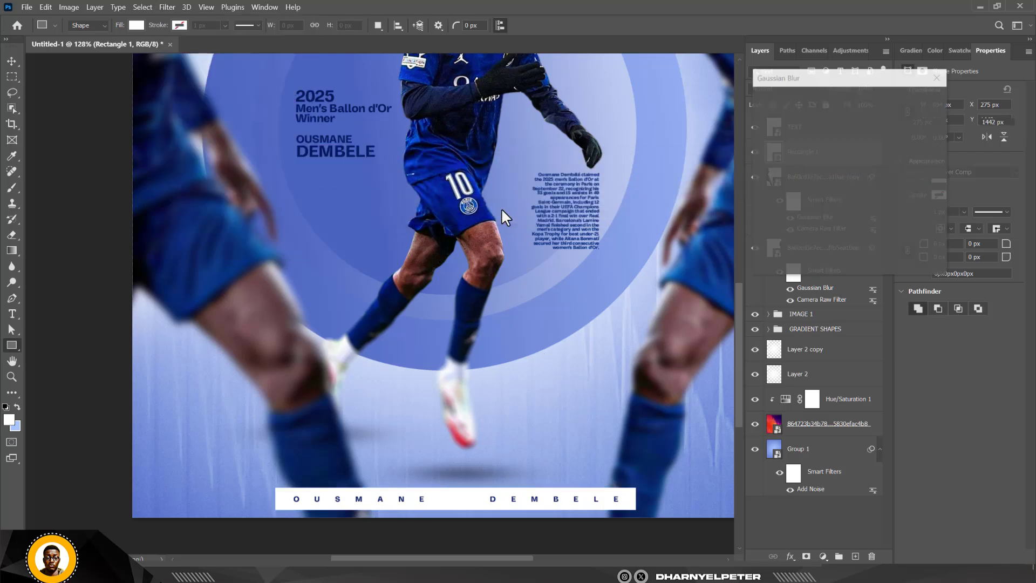
{"action": "mouse_move", "coordinate": [814, 261]}
{"action": "left_mouse_down"}
{"action": "mouse_move", "coordinate": [850, 258]}
{"action": "mouse_move", "coordinate": [802, 261]}
{"action": "left_mouse_up"}
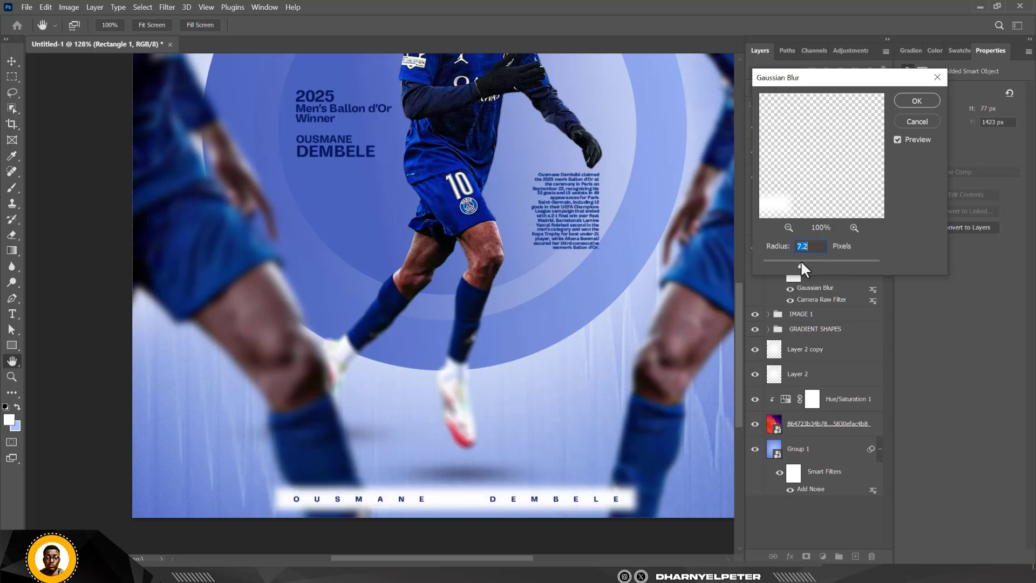
{"action": "left_click", "coordinate": [917, 101]}
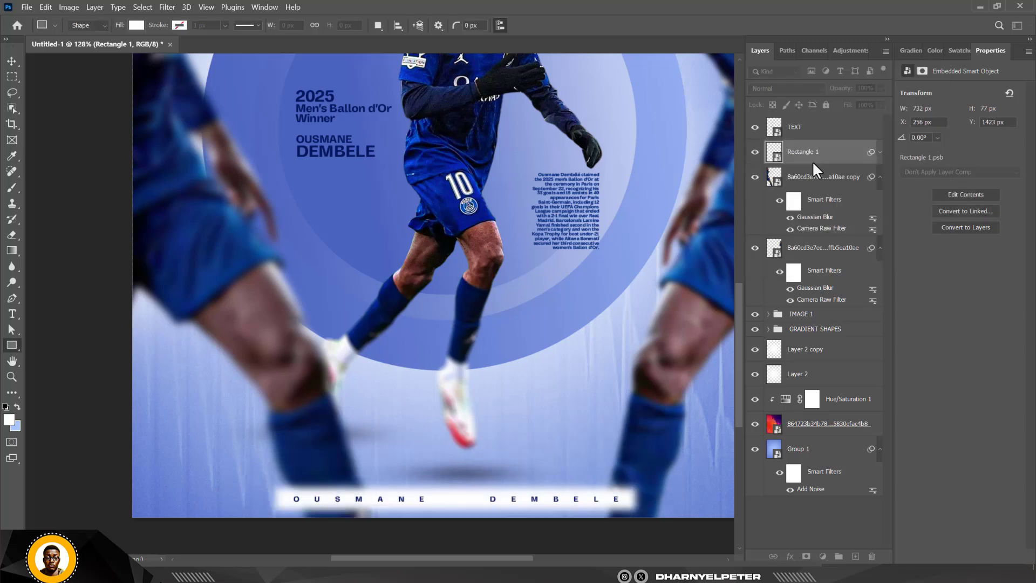
{"action": "left_click", "coordinate": [808, 556]}
Select the plain Brush tool and make the brush smaller.
{"action": "left_click", "coordinate": [14, 192]}
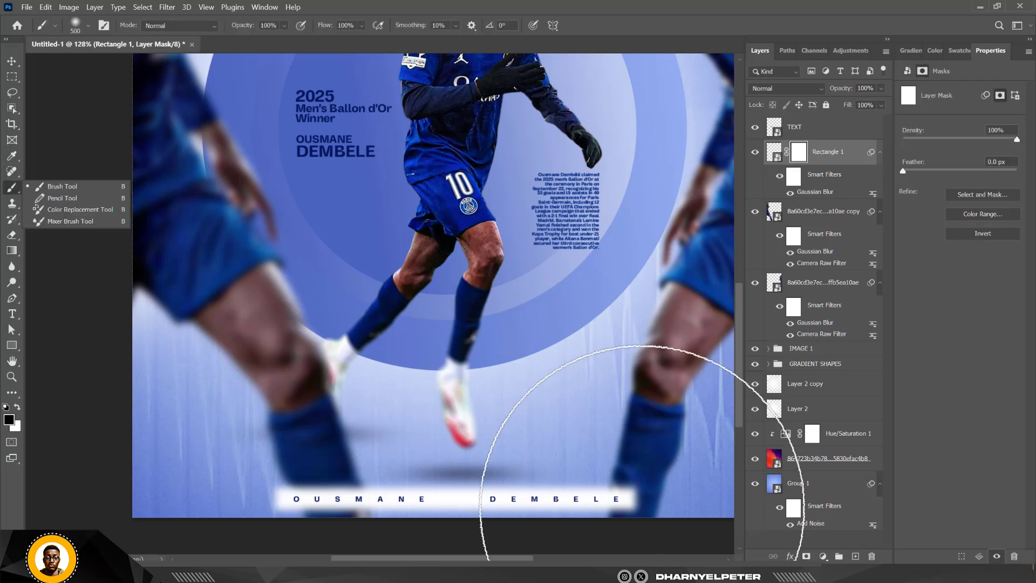
{"action": "left_click", "coordinate": [799, 154]}
{"action": "key", "text": "bracketleft"}
{"action": "key", "text": "bracketleft"}
{"action": "key", "text": "bracketleft"}
{"action": "key", "text": "bracketleft"}
{"action": "key", "text": "bracketleft"}
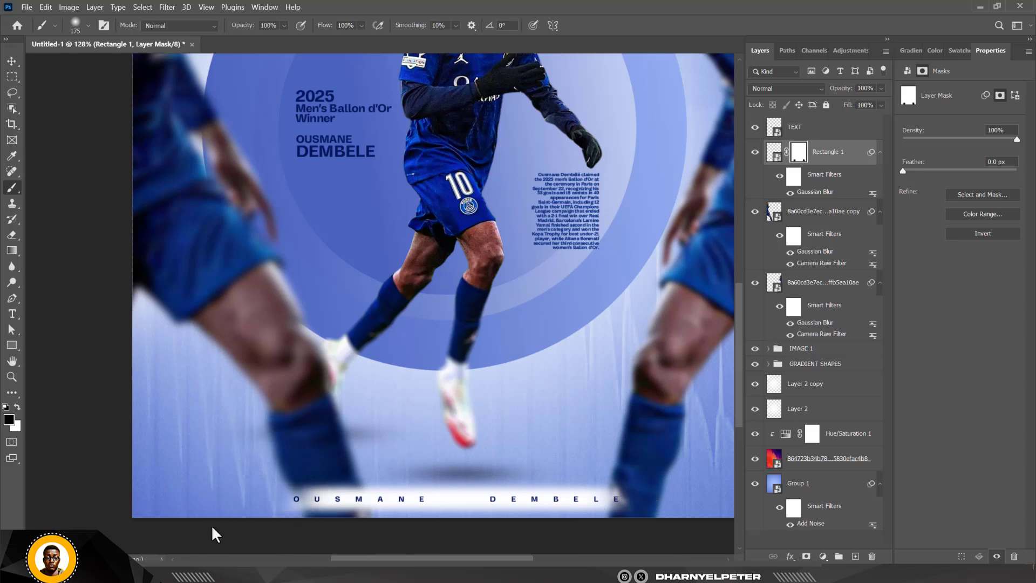
{"action": "scroll", "coordinate": [300, 428], "scroll_direction": "down", "scroll_amount": 3}
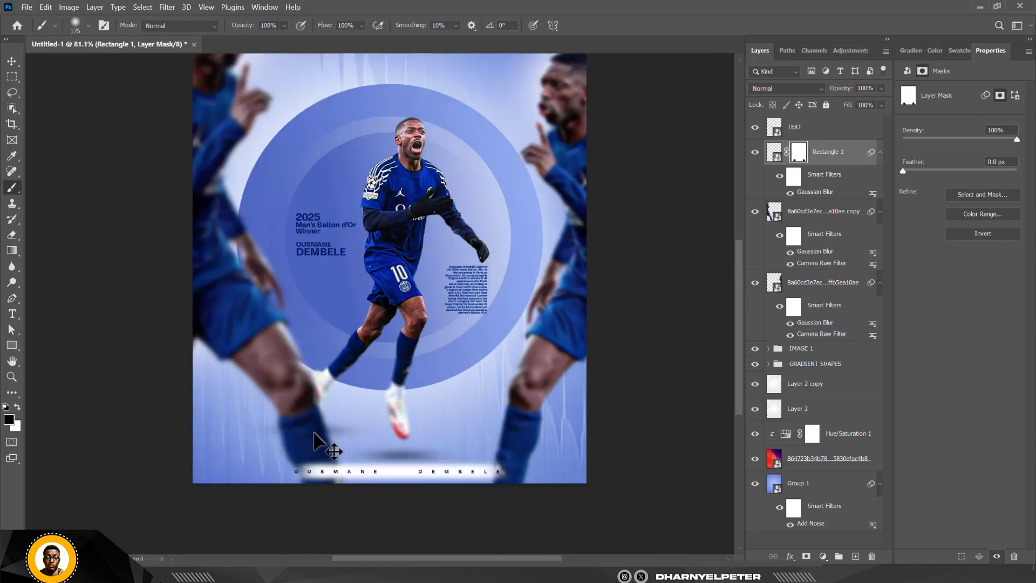
Widen the name bar with Free Transform so it reaches the canvas edges.
{"action": "key", "text": "ctrl+t"}
{"action": "left_click_drag", "start_coordinate": [505, 470], "coordinate": [665, 479]}
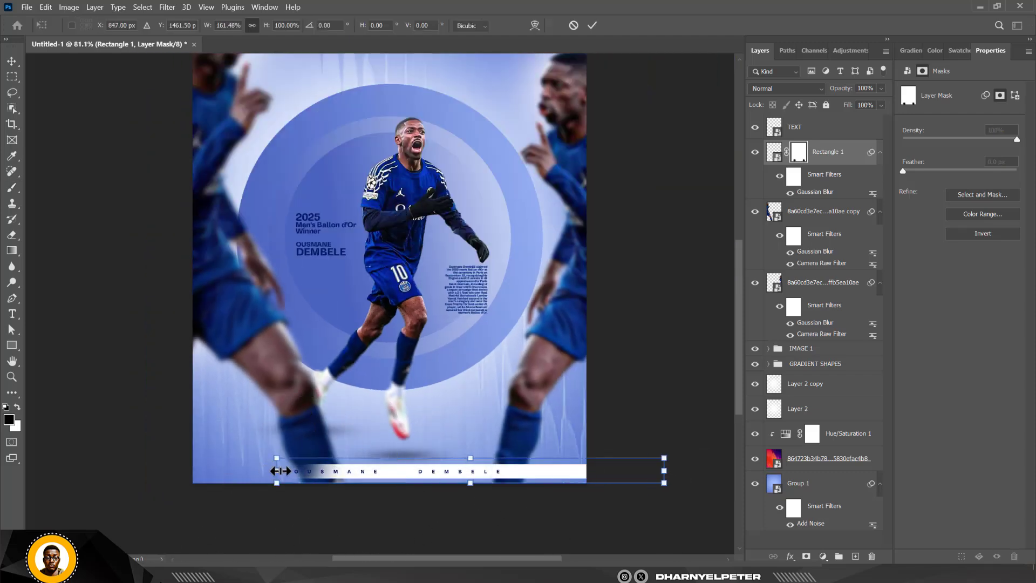
{"action": "left_click_drag", "start_coordinate": [276, 470], "coordinate": [193, 470]}
{"action": "left_click_drag", "start_coordinate": [663, 470], "coordinate": [572, 472]}
{"action": "key", "text": "Return"}
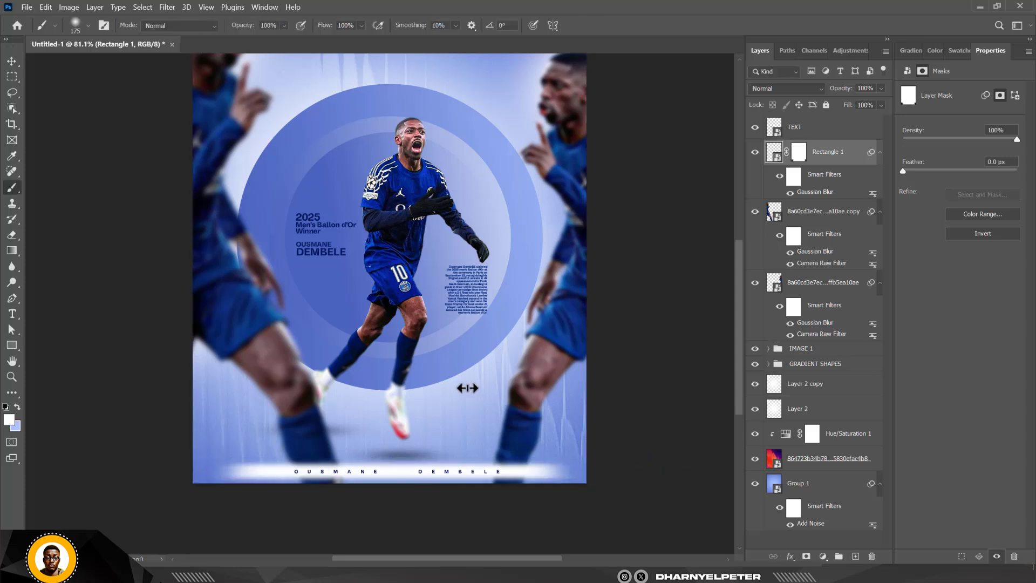
Re-tune the bar's Gaussian Blur smart filter radius to soften its ends.
{"action": "key", "text": "b"}
{"action": "scroll", "coordinate": [462, 416], "scroll_direction": "up", "scroll_amount": 2}
{"action": "double_click", "coordinate": [815, 194]}
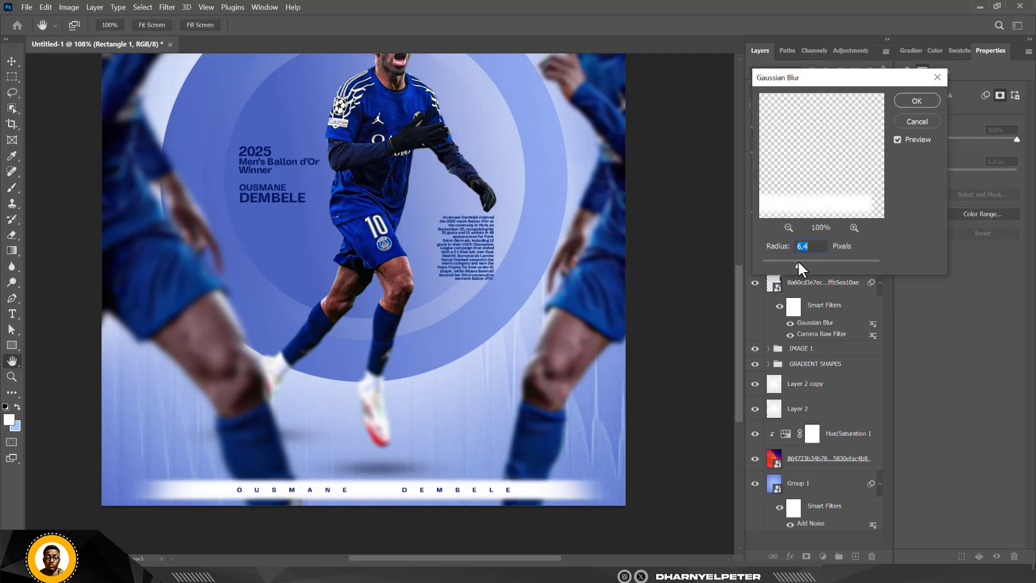
{"action": "left_click", "coordinate": [917, 100]}
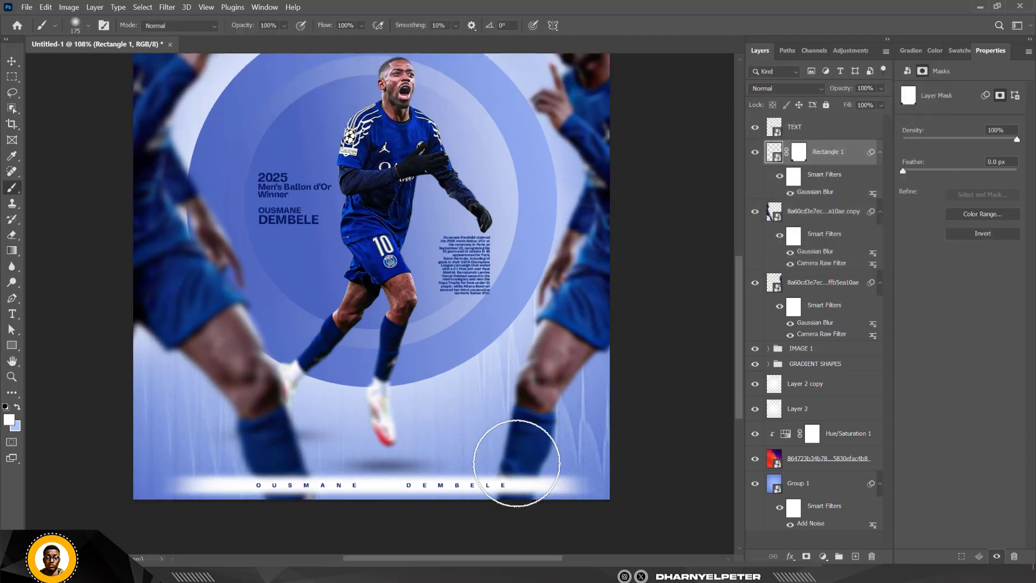
{"action": "scroll", "coordinate": [515, 461], "scroll_direction": "down", "scroll_amount": 5}
{"action": "scroll", "coordinate": [440, 351], "scroll_direction": "up", "scroll_amount": 3}
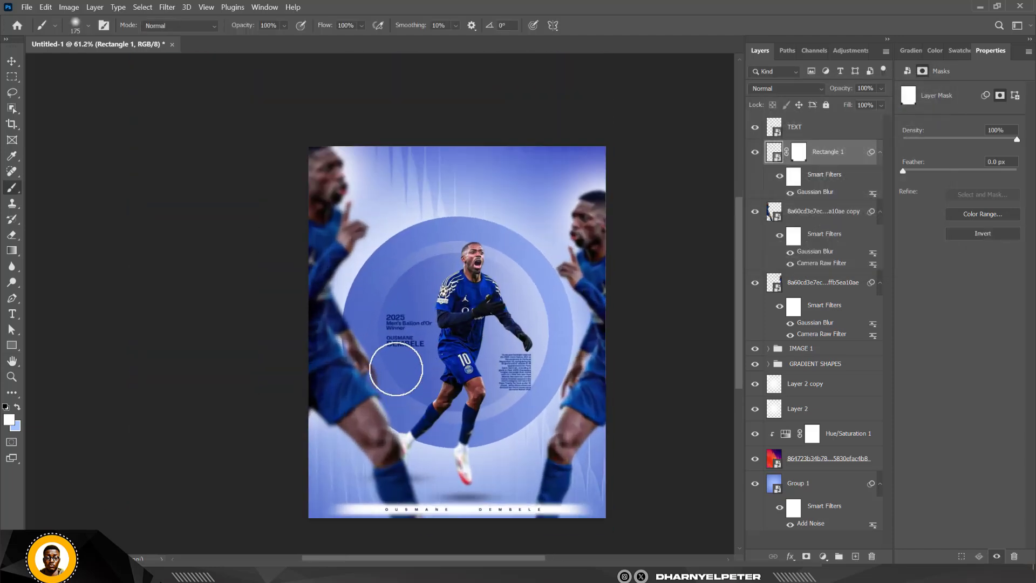
{"action": "scroll", "coordinate": [396, 369], "scroll_direction": "up", "scroll_amount": 2}
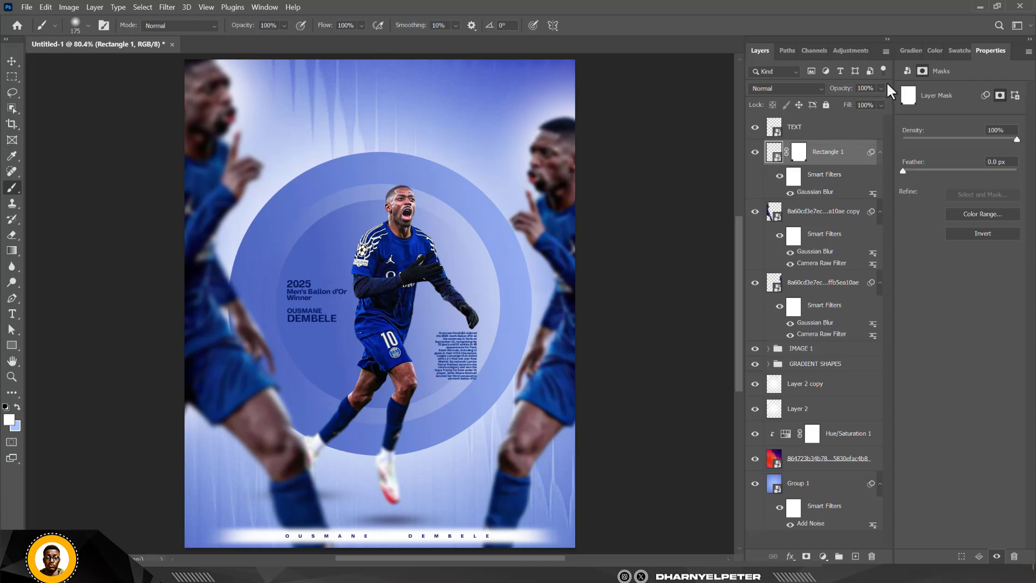
Set the name bar's layer opacity to 75%.
{"action": "left_click", "coordinate": [879, 105]}
{"action": "left_click_drag", "start_coordinate": [847, 105], "coordinate": [864, 106]}
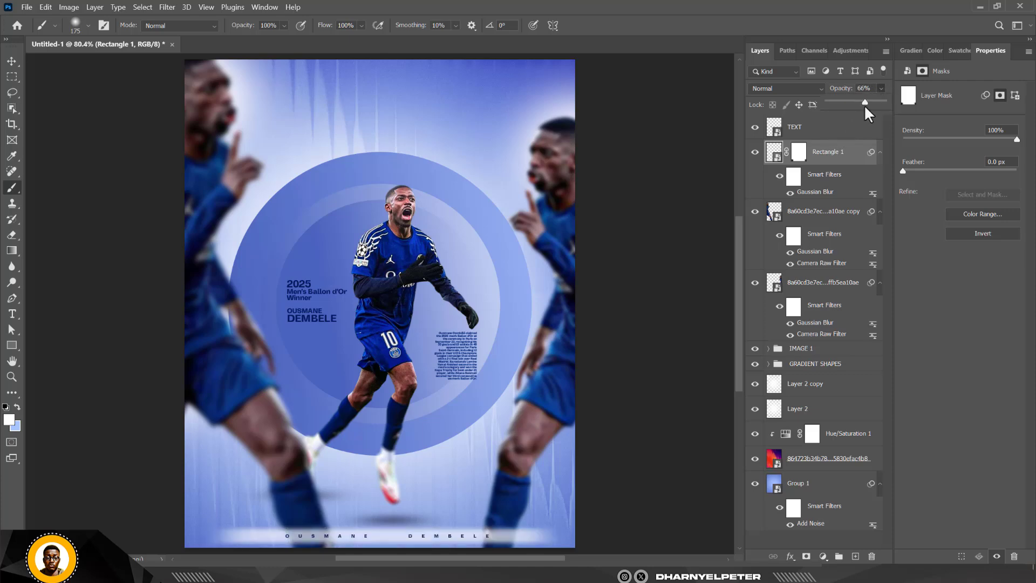
{"action": "scroll", "coordinate": [393, 463], "scroll_direction": "down", "scroll_amount": 2}
{"action": "scroll", "coordinate": [475, 457], "scroll_direction": "up", "scroll_amount": 4}
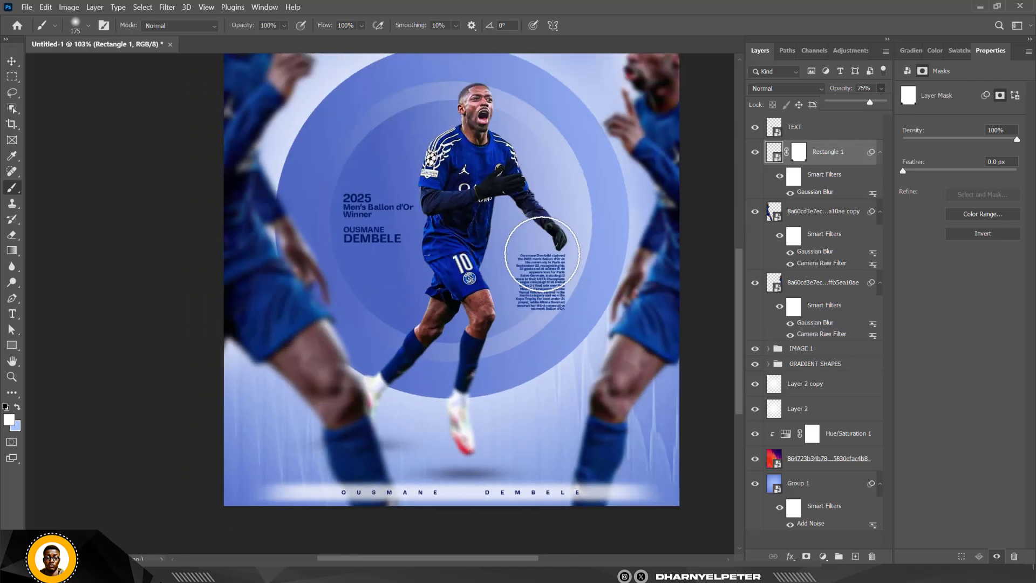
Enlarge the name bar by raising its top edge and extending both sides outward.
{"action": "key", "text": "ctrl+t"}
{"action": "scroll", "coordinate": [478, 432], "scroll_direction": "down", "scroll_amount": 2}
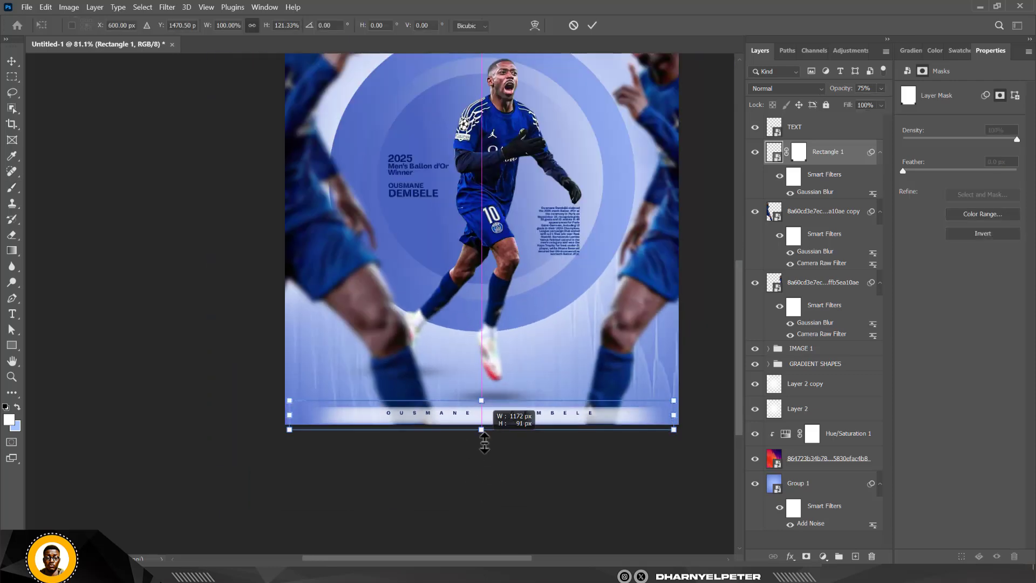
{"action": "left_click_drag", "start_coordinate": [481, 400], "coordinate": [481, 384]}
{"action": "left_click_drag", "start_coordinate": [290, 411], "coordinate": [152, 412]}
{"action": "scroll", "coordinate": [474, 485], "scroll_direction": "down", "scroll_amount": 2}
{"action": "left_click_drag", "start_coordinate": [639, 409], "coordinate": [700, 409]}
{"action": "key", "text": "Return"}
Increase the bar's Gaussian Blur radius to 31.8 px.
{"action": "key", "text": "b"}
{"action": "scroll", "coordinate": [481, 391], "scroll_direction": "down", "scroll_amount": 1}
{"action": "scroll", "coordinate": [452, 220], "scroll_direction": "up", "scroll_amount": 1}
{"action": "double_click", "coordinate": [810, 192]}
{"action": "mouse_move", "coordinate": [812, 261]}
{"action": "left_mouse_down"}
{"action": "mouse_move", "coordinate": [850, 261]}
{"action": "mouse_move", "coordinate": [809, 262]}
{"action": "left_mouse_up"}
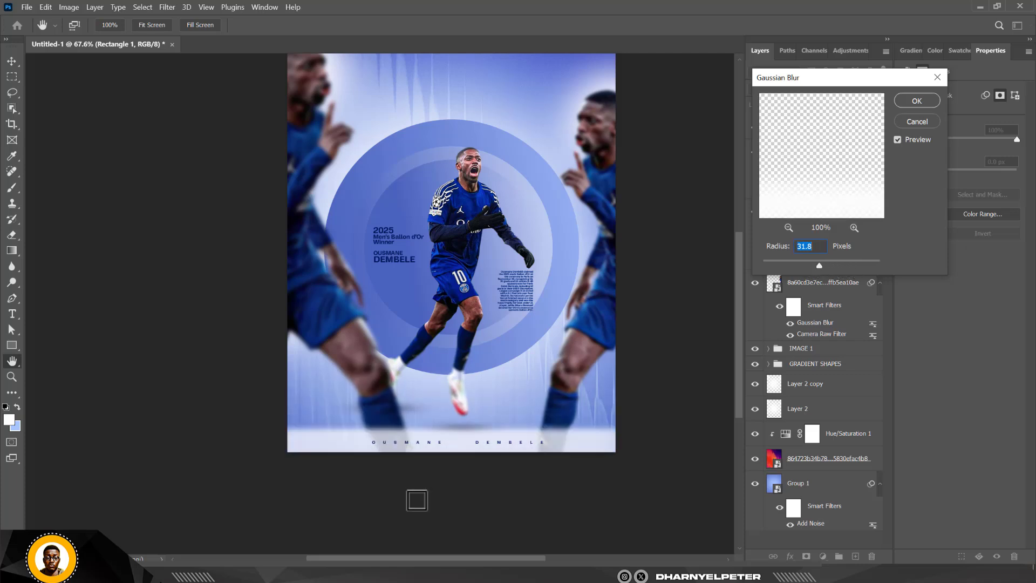
{"action": "left_click", "coordinate": [917, 100]}
Stretch the blurred bar about 151% taller upward and fit the poster on screen.
{"action": "key", "text": "v"}
{"action": "scroll", "coordinate": [469, 456], "scroll_direction": "up", "scroll_amount": 3}
{"action": "scroll", "coordinate": [469, 449], "scroll_direction": "up", "scroll_amount": 1}
{"action": "key", "text": "ctrl+t"}
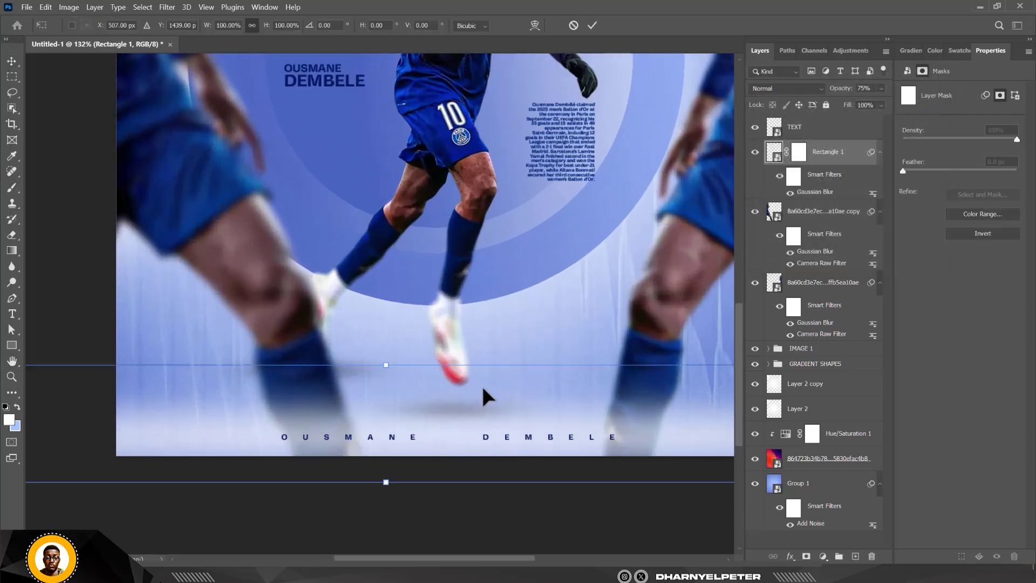
{"action": "left_click_drag", "start_coordinate": [397, 337], "coordinate": [402, 306]}
{"action": "key", "text": "Return"}
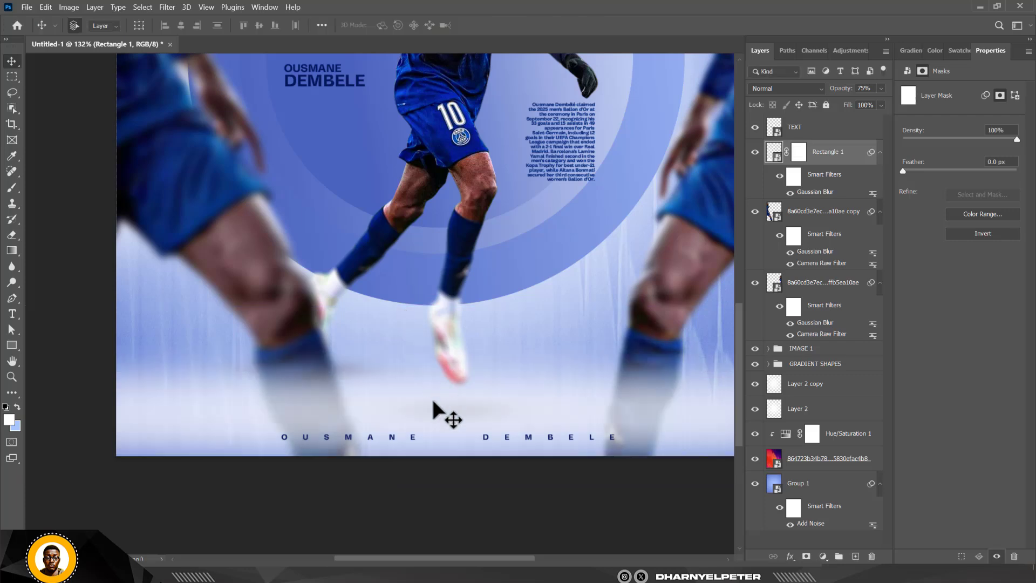
{"action": "key", "text": "ctrl+0"}
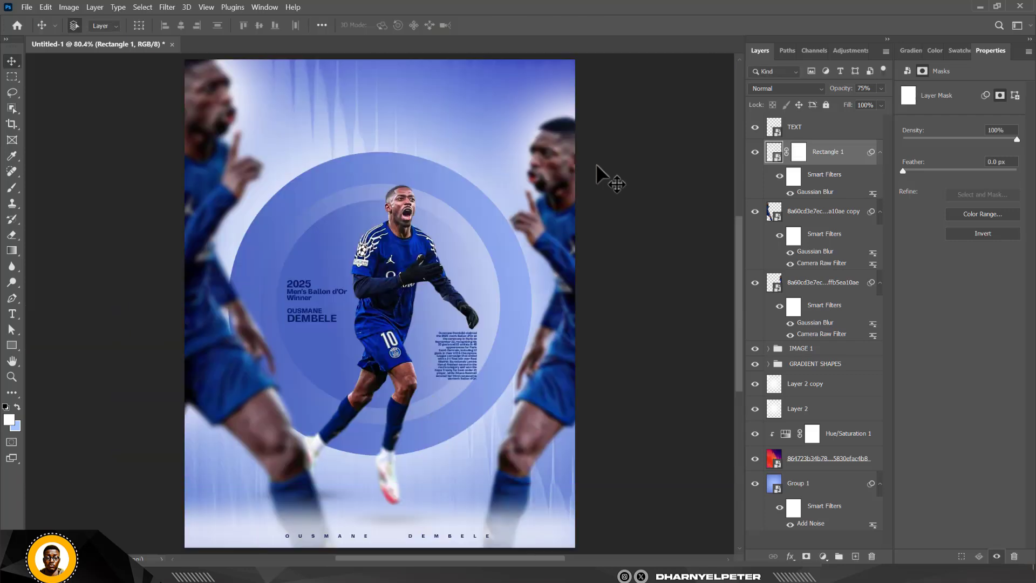
{"action": "left_click", "coordinate": [609, 156]}
Select the central player image and nudge it upward with Shift+Up.
{"action": "left_click", "coordinate": [402, 231]}
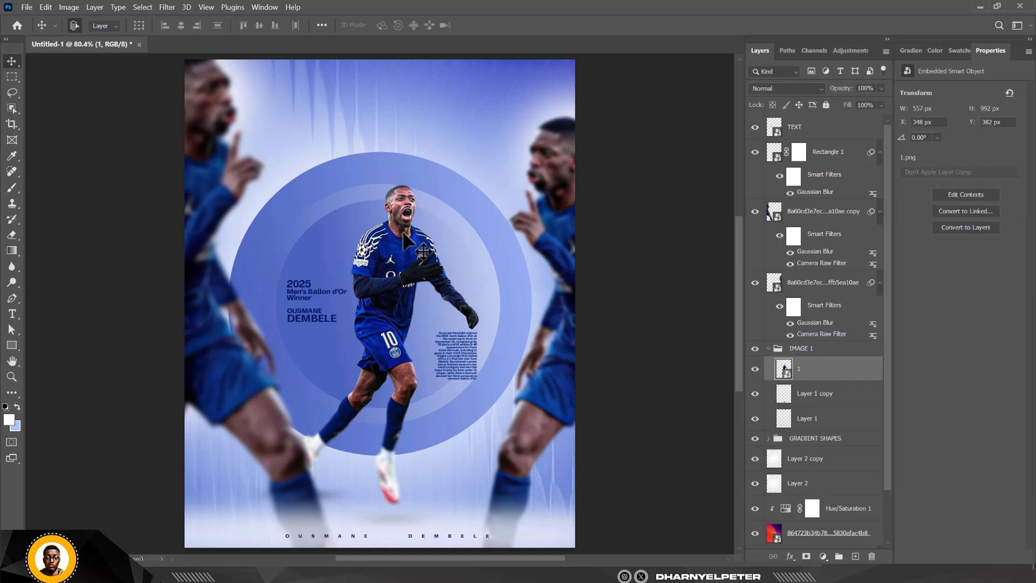
{"action": "key", "text": "shift+Up"}
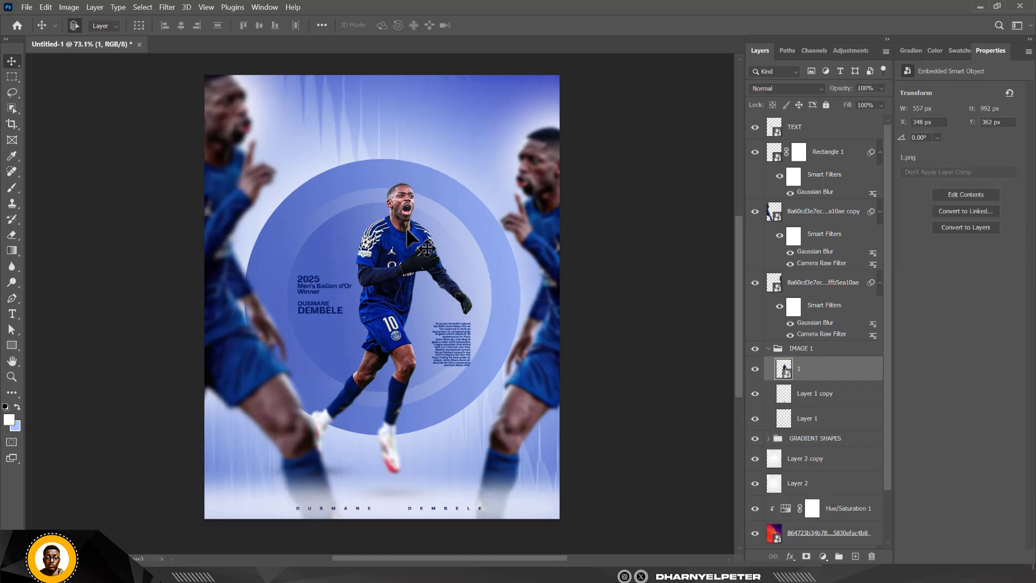